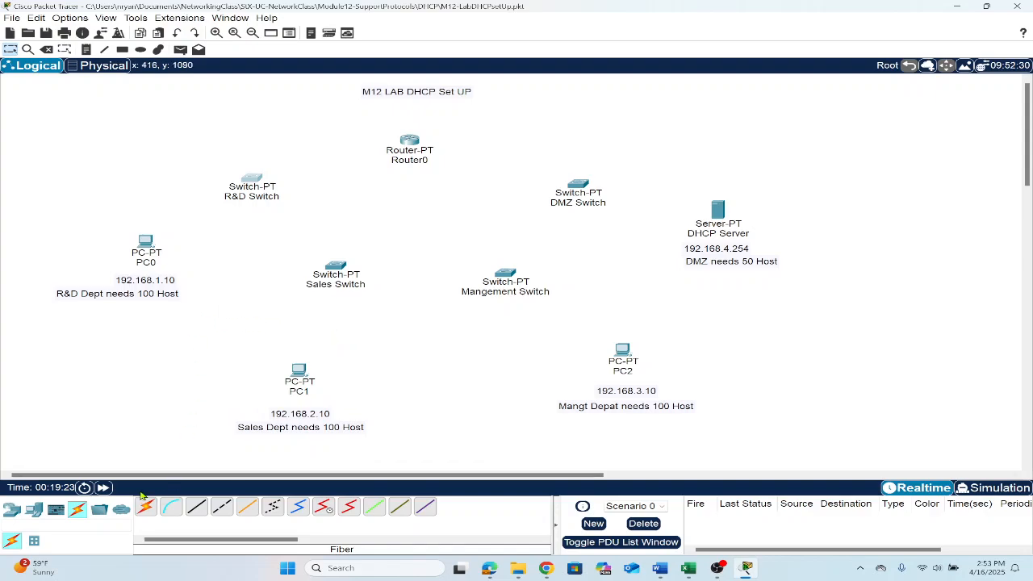
{"action": "left_click", "coordinate": [196, 513]}
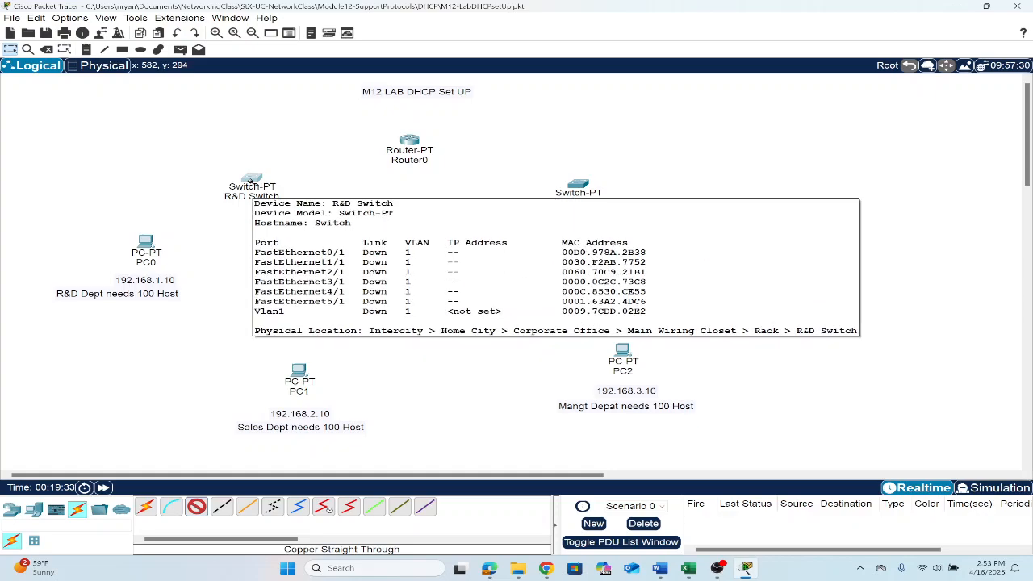
{"action": "mouse_move", "coordinate": [159, 254]}
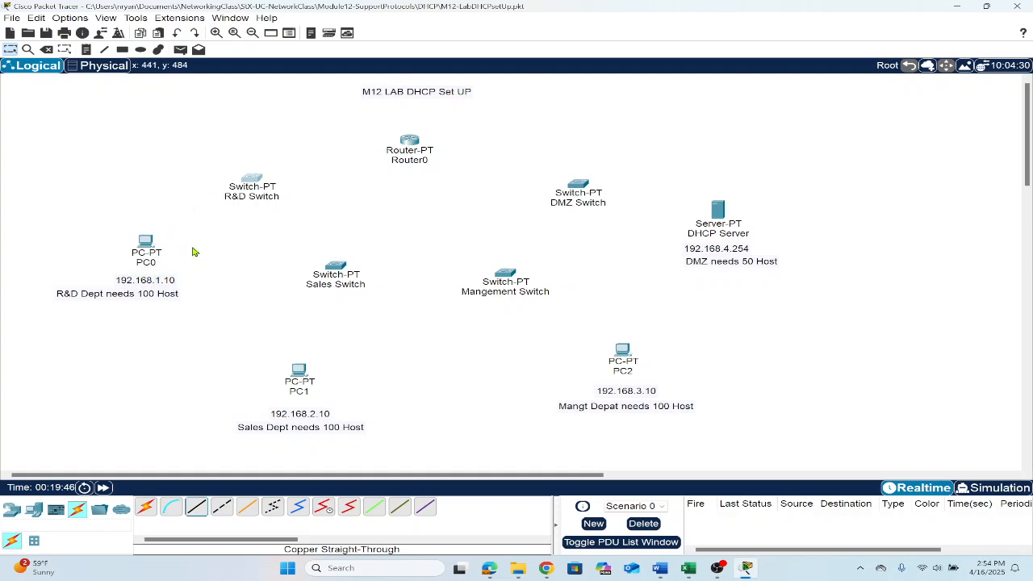
{"action": "mouse_move", "coordinate": [238, 196]}
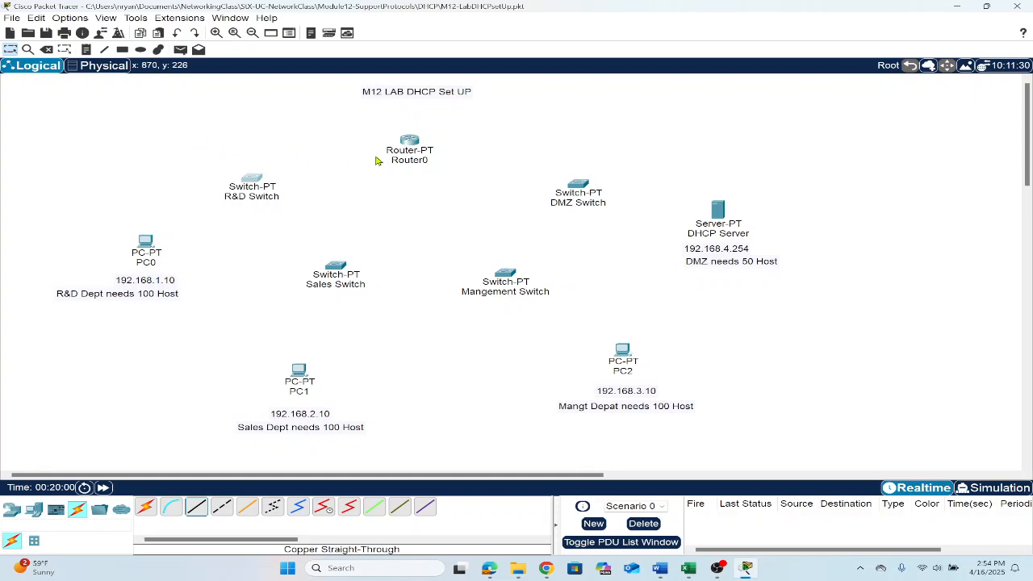
{"action": "mouse_move", "coordinate": [272, 180]}
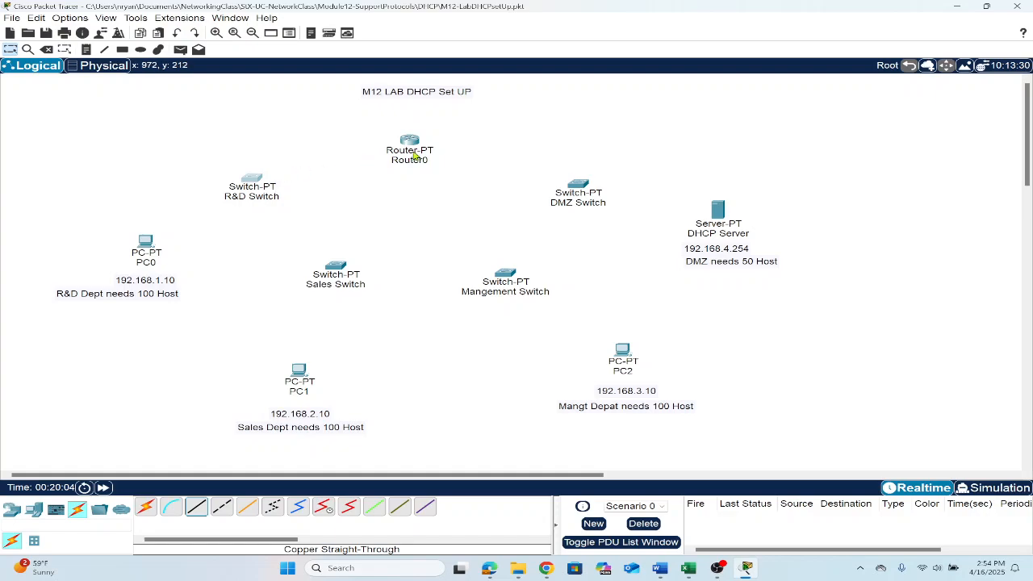
{"action": "left_click", "coordinate": [246, 517]}
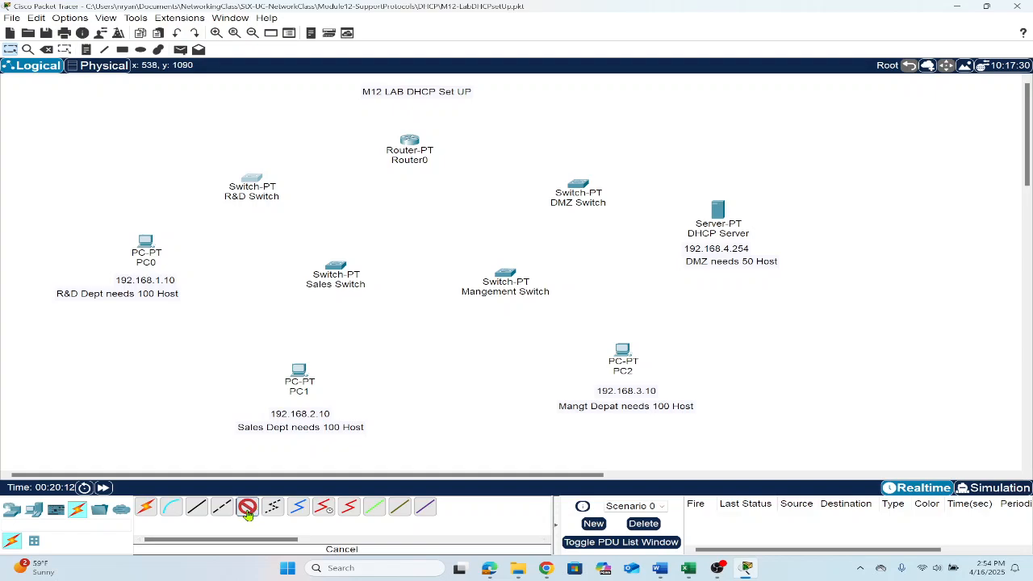
{"action": "left_click", "coordinate": [247, 511]}
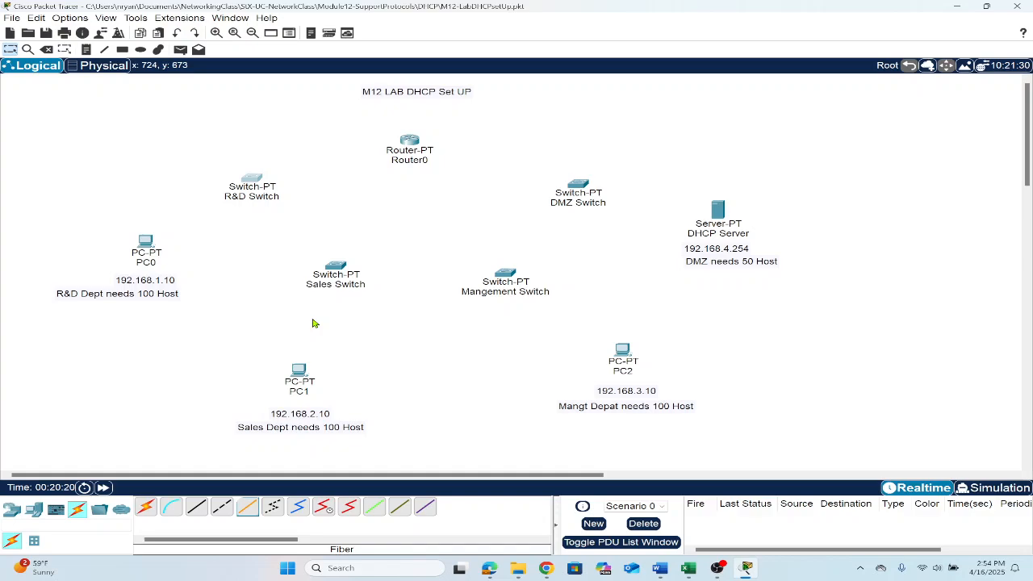
- Inspect the R&D Switch's installed modules and its FastEthernet interface list
{"action": "left_click", "coordinate": [250, 181]}
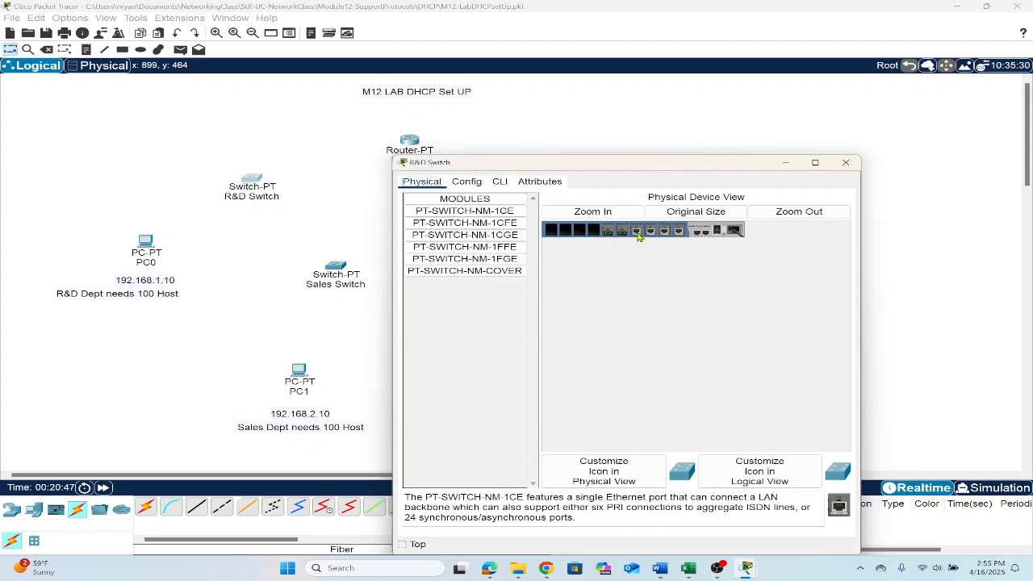
{"action": "left_click", "coordinate": [467, 182]}
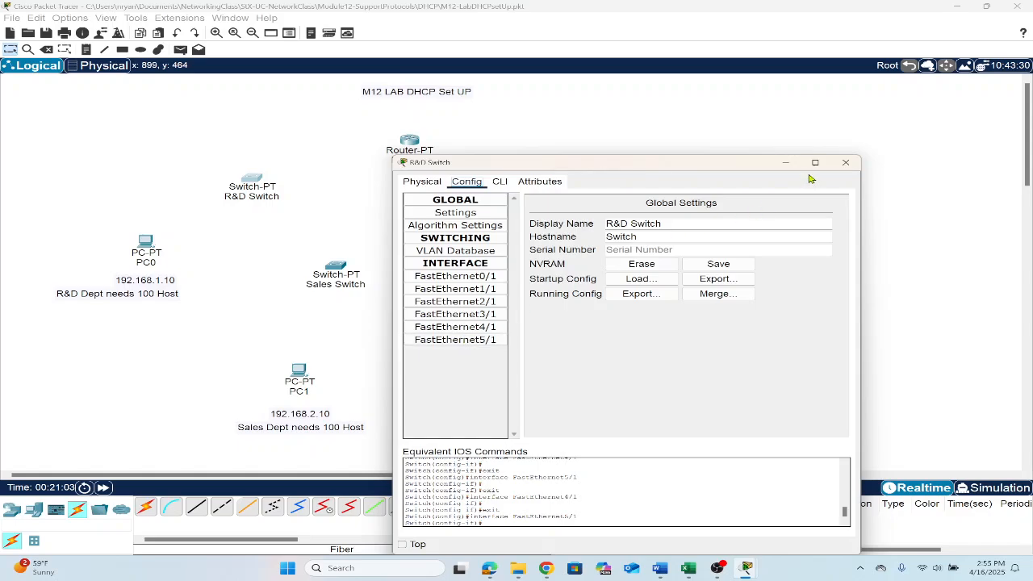
{"action": "left_click", "coordinate": [845, 162]}
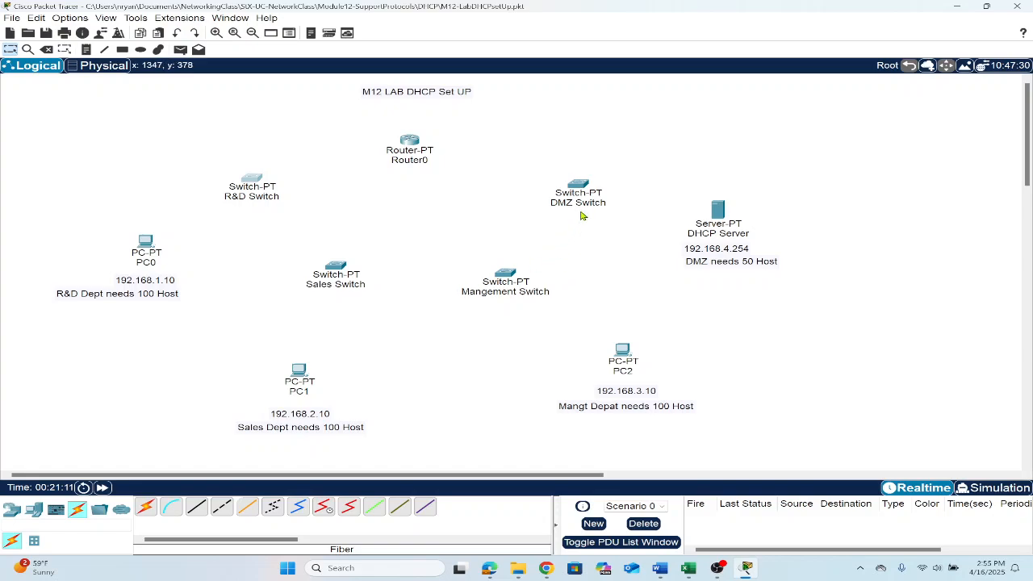
- Replace Router0's two serial modules with PT-ROUTER-NM-1FFE fiber modules and power the router back on
{"action": "left_click", "coordinate": [409, 144]}
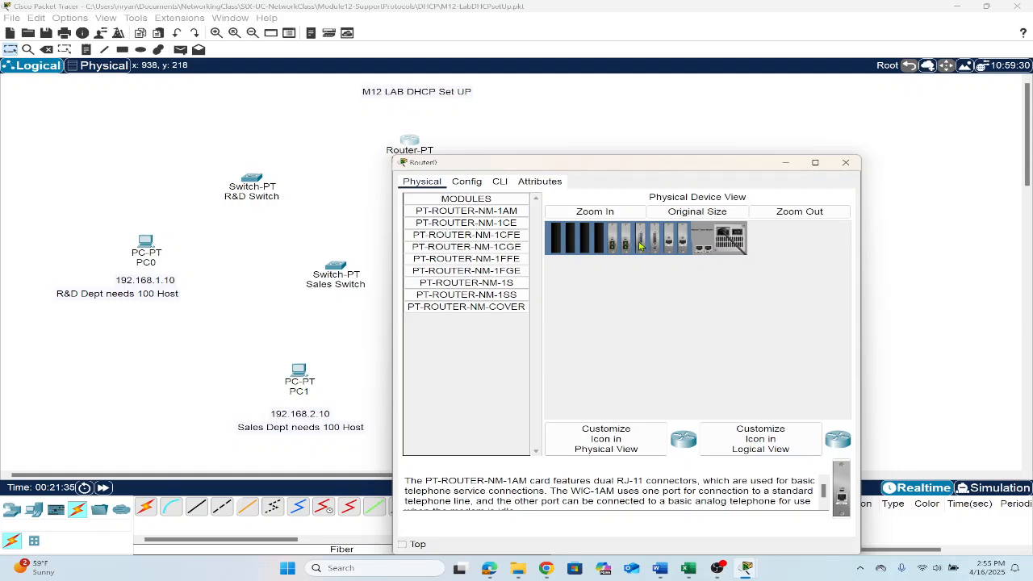
{"action": "left_click_drag", "start_coordinate": [640, 245], "coordinate": [457, 373]}
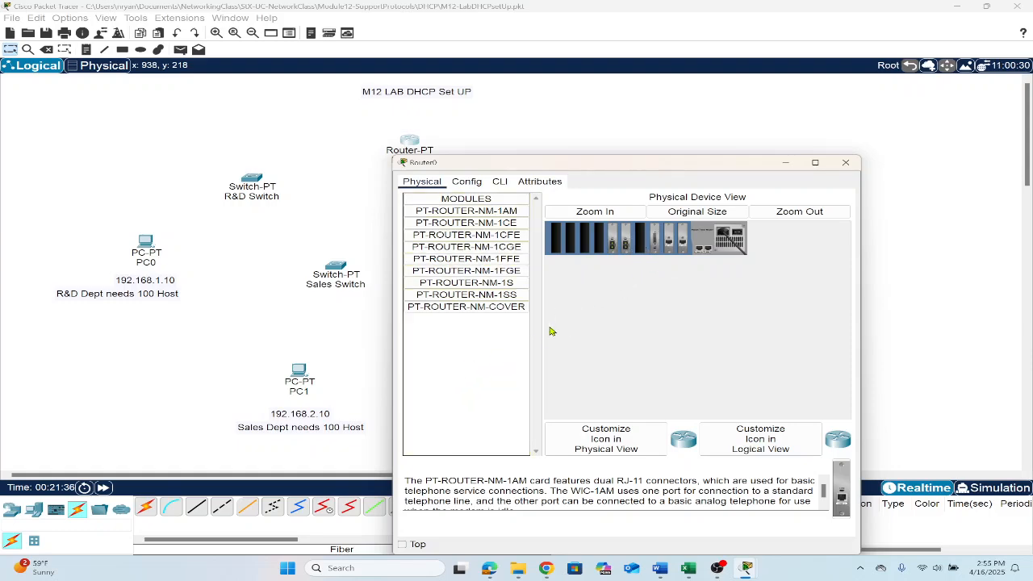
{"action": "left_click_drag", "start_coordinate": [655, 241], "coordinate": [458, 383]}
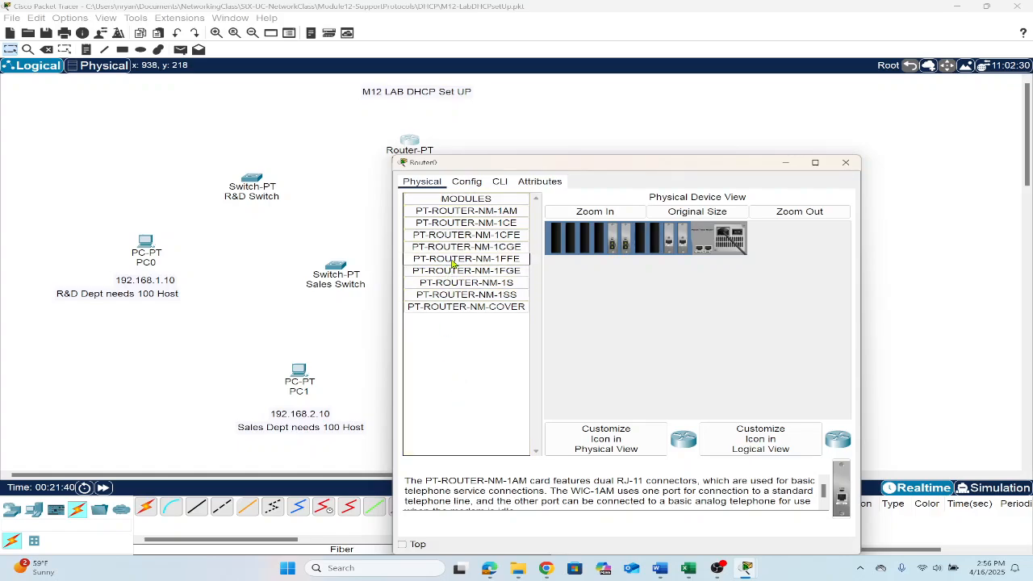
{"action": "left_click_drag", "start_coordinate": [497, 263], "coordinate": [643, 245]}
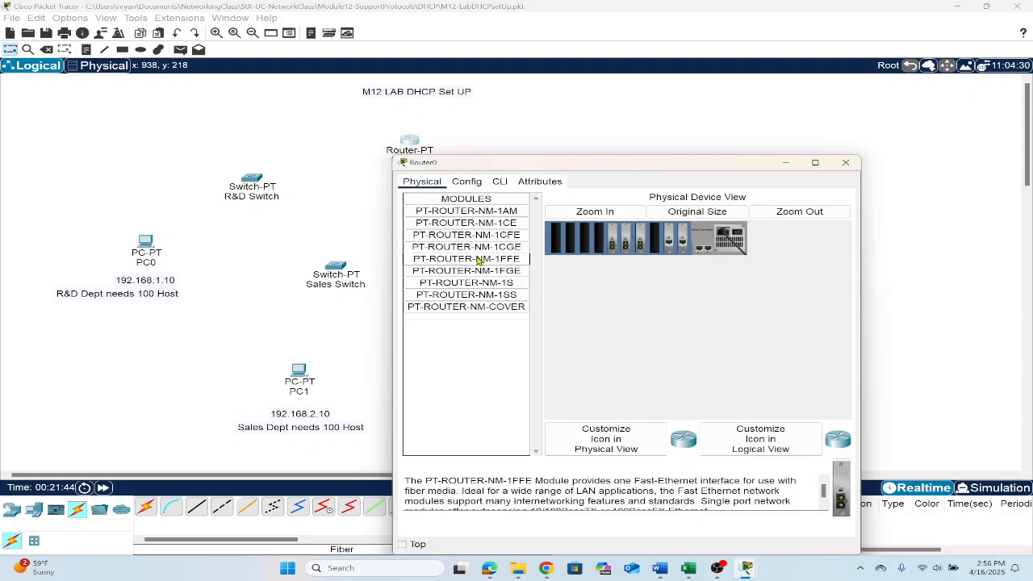
{"action": "left_click_drag", "start_coordinate": [481, 260], "coordinate": [657, 242]}
{"action": "left_click", "coordinate": [737, 233]}
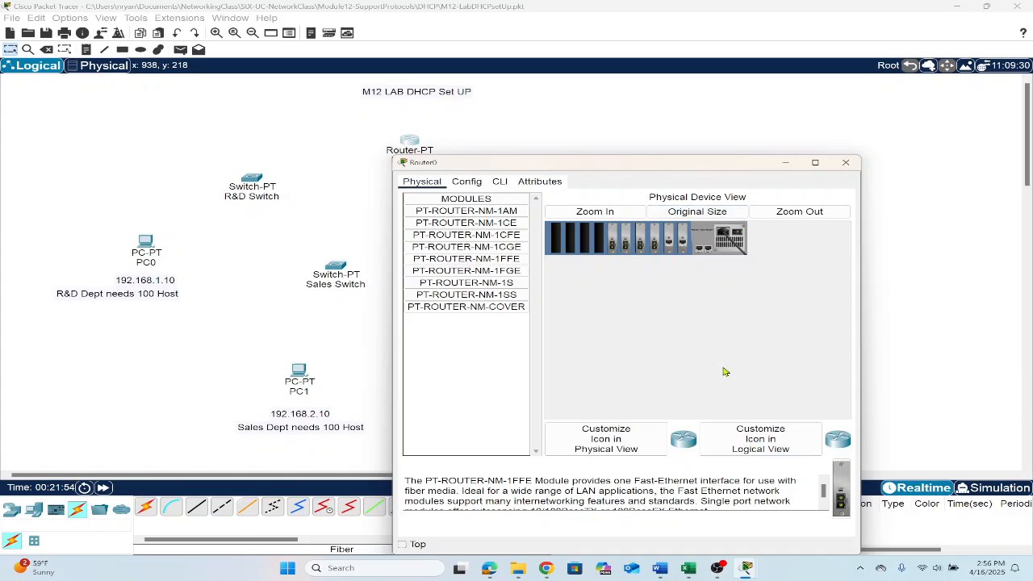
- Fast-forward the simulation time to get Router0 through its boot process
{"action": "left_click", "coordinate": [467, 184]}
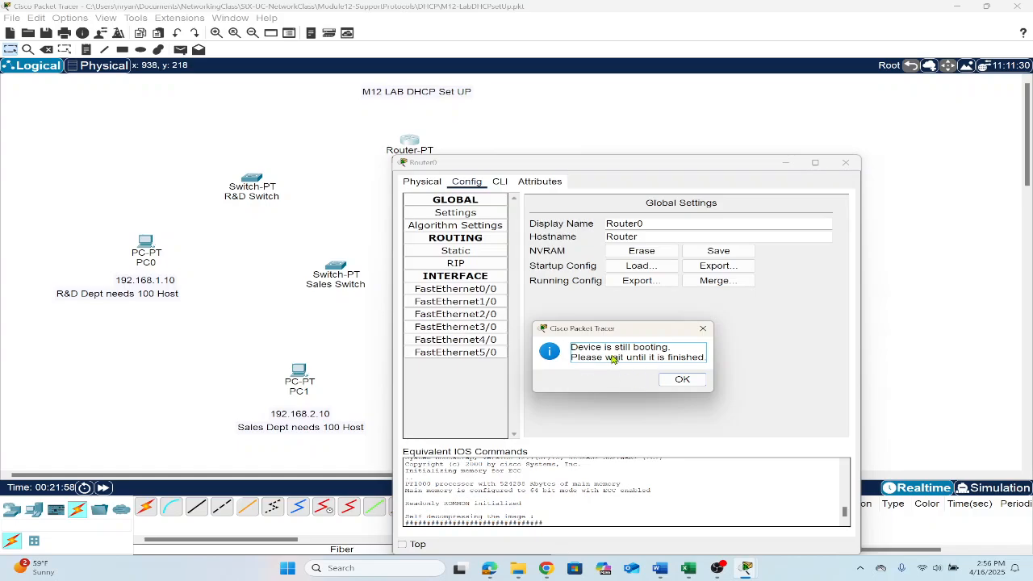
{"action": "left_click", "coordinate": [680, 380]}
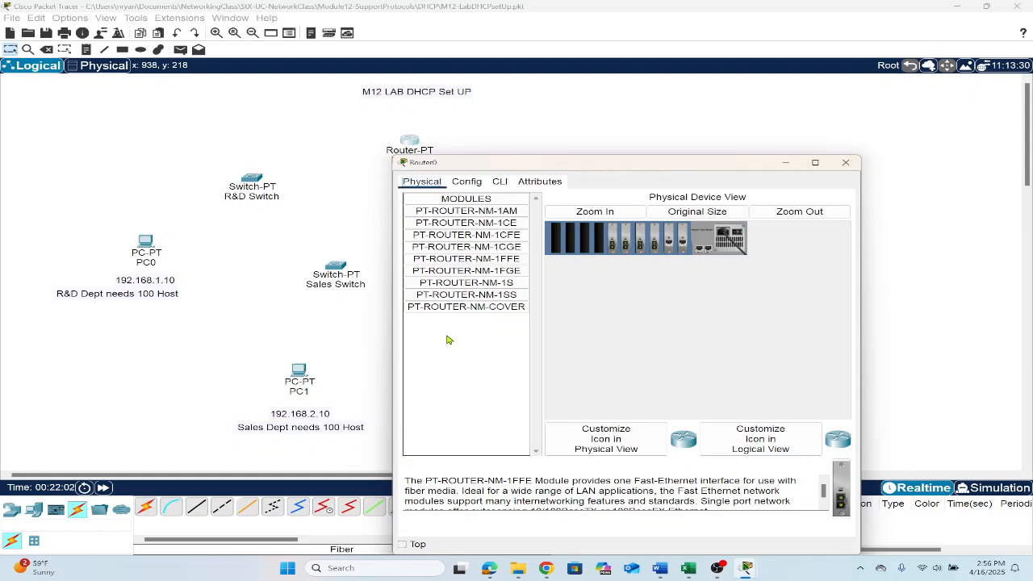
{"action": "left_click", "coordinate": [104, 489]}
{"action": "left_click", "coordinate": [104, 489]}
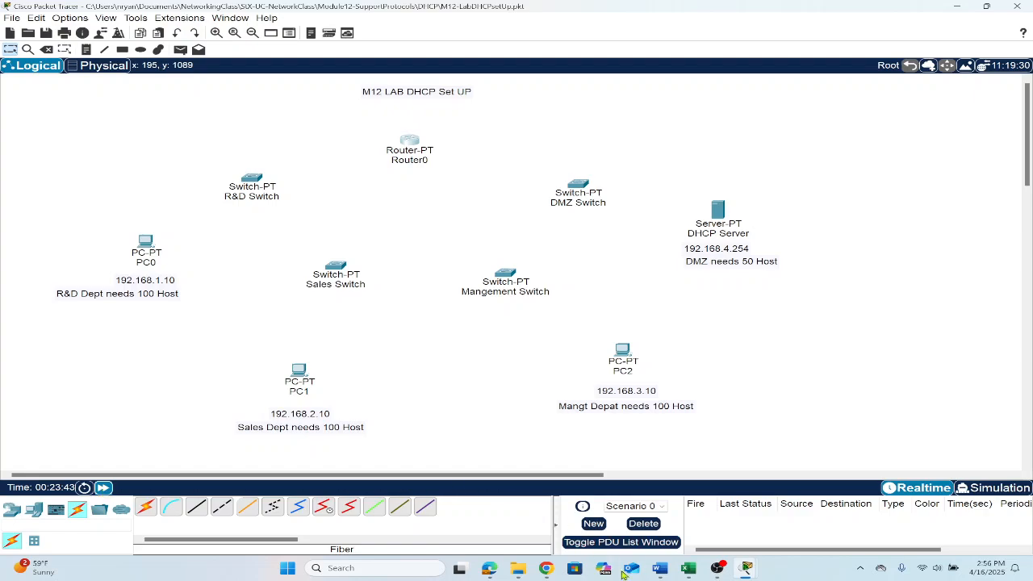
- Reopen Router0 and compare its installed modules with its list of FastEthernet interfaces
{"action": "mouse_move", "coordinate": [720, 574]}
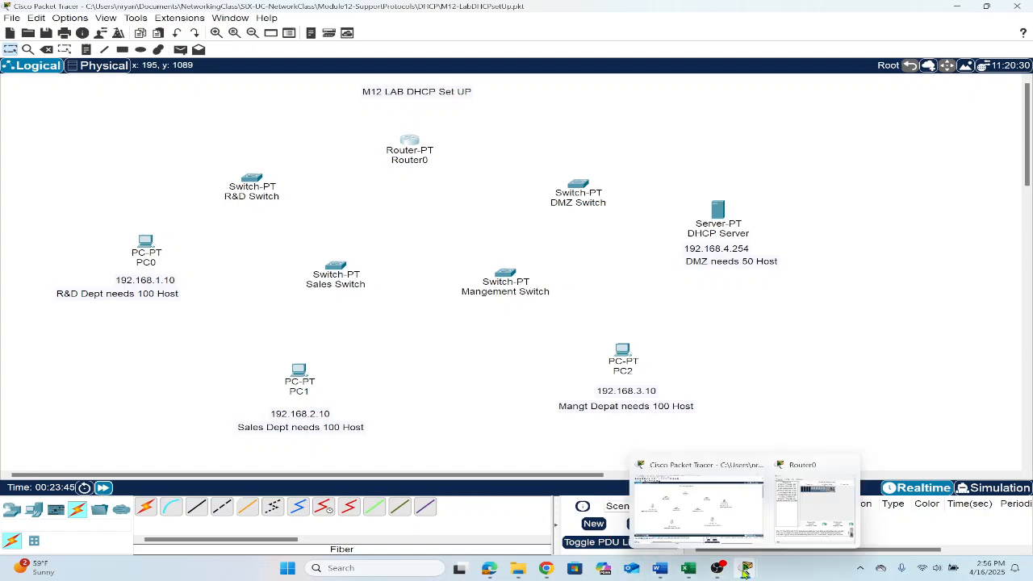
{"action": "left_click", "coordinate": [783, 529]}
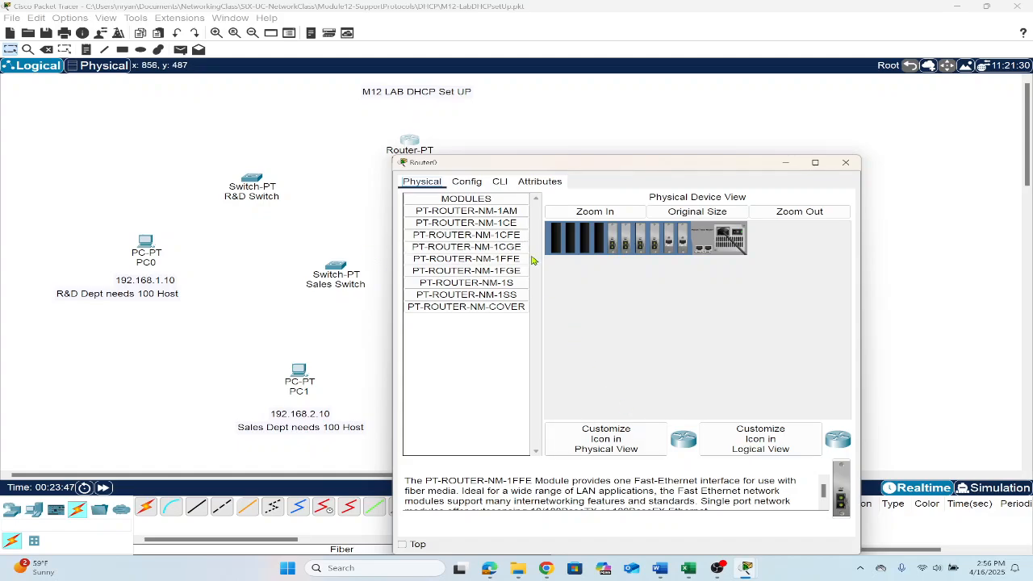
{"action": "left_click", "coordinate": [457, 182]}
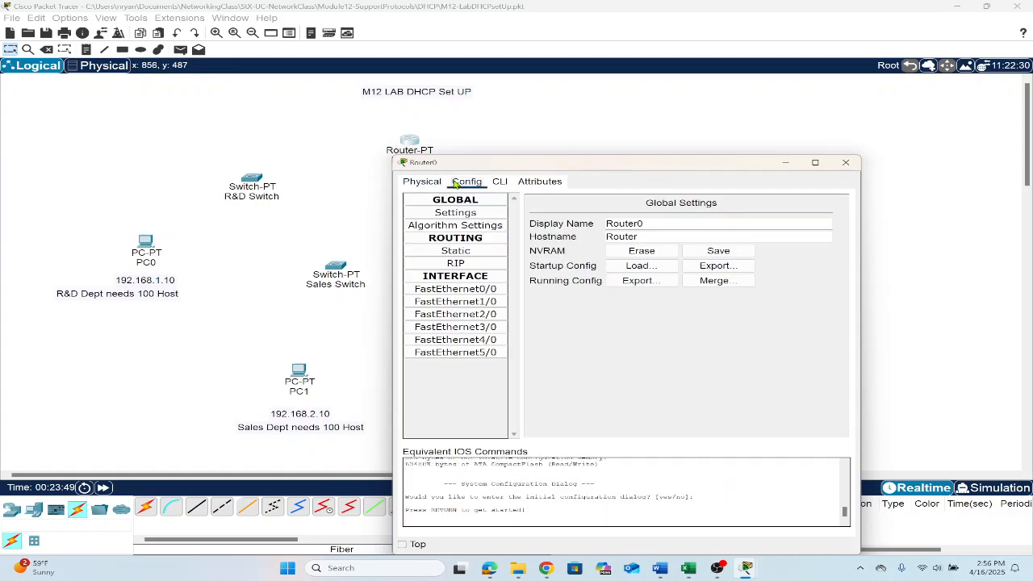
{"action": "left_click", "coordinate": [422, 181]}
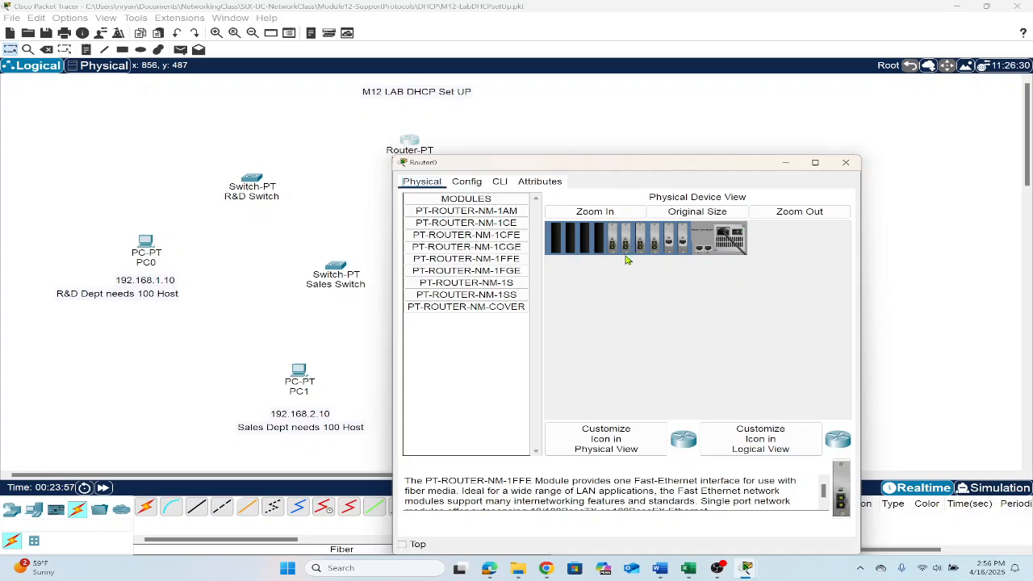
{"action": "left_click", "coordinate": [466, 181]}
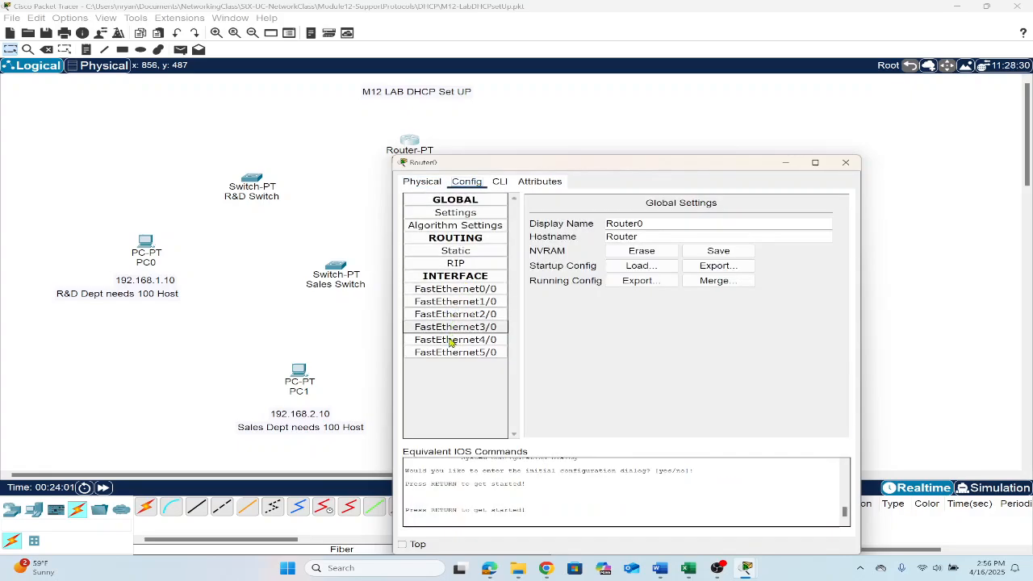
{"action": "left_click", "coordinate": [846, 162]}
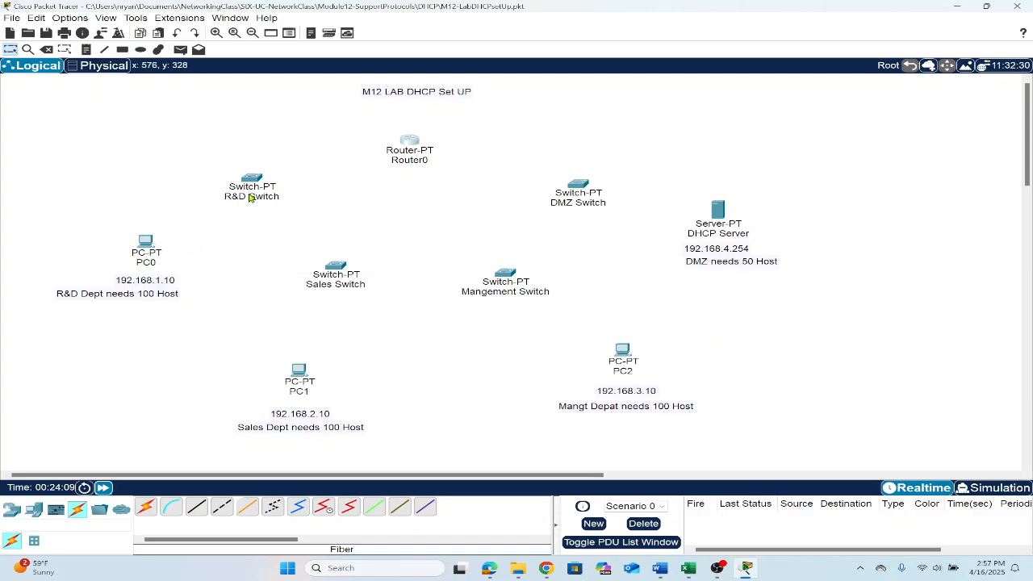
- Connect PC0's FastEthernet0 port to FastEthernet0/1 on the R&D Switch with a copper straight-through cable
{"action": "left_click", "coordinate": [193, 513]}
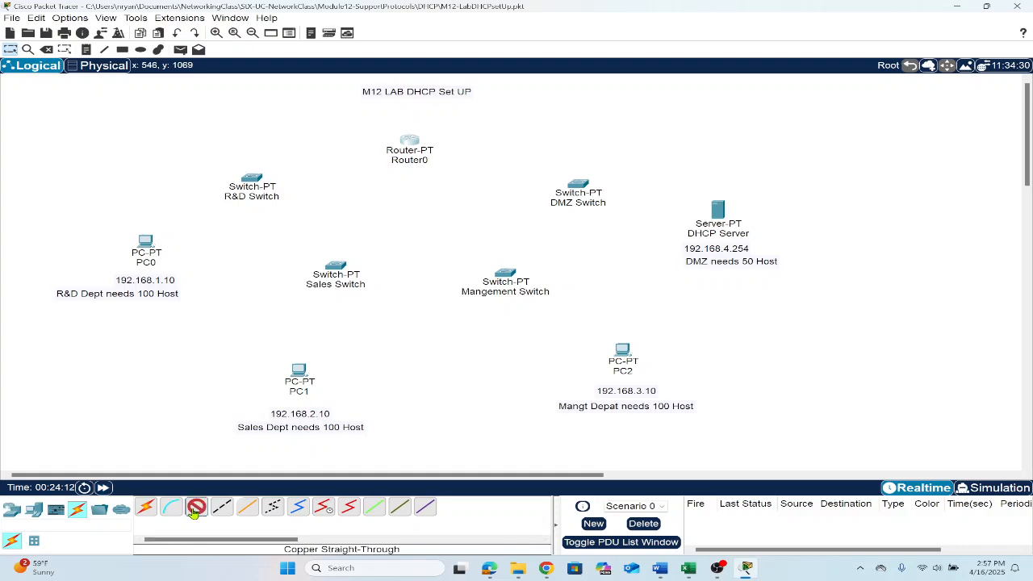
{"action": "left_click", "coordinate": [149, 249]}
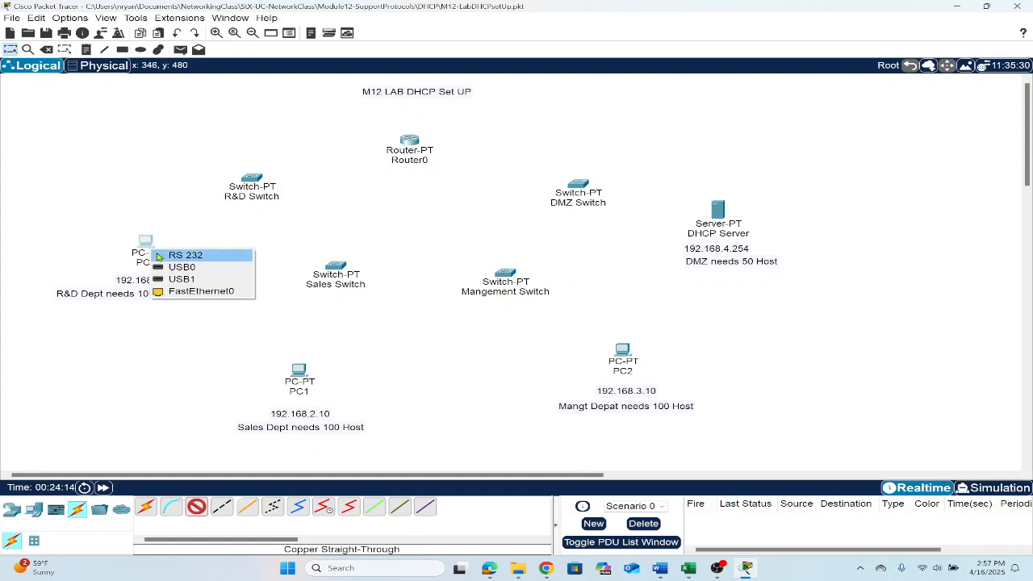
{"action": "left_click", "coordinate": [211, 295]}
{"action": "left_click", "coordinate": [254, 183]}
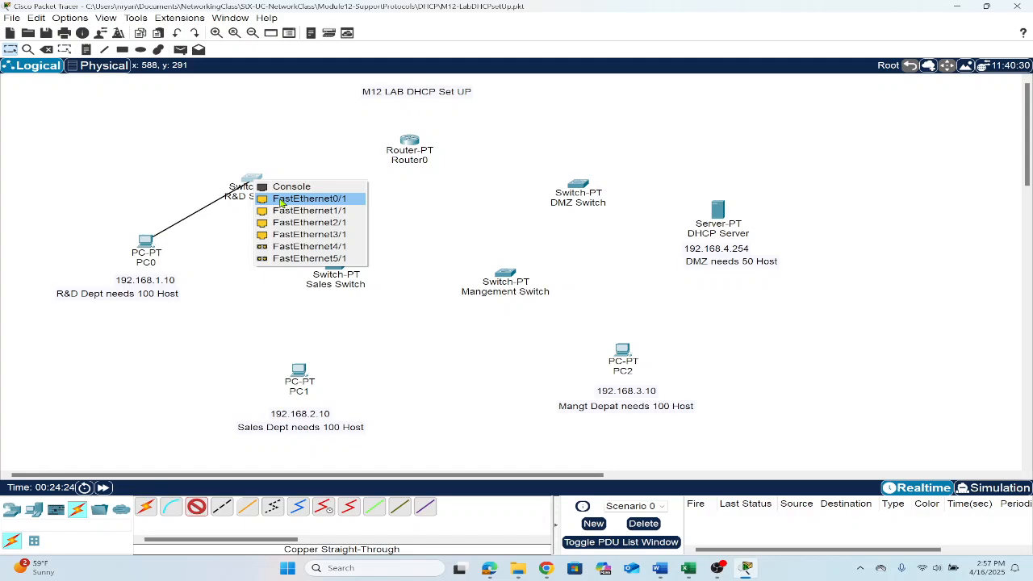
{"action": "left_click", "coordinate": [278, 199]}
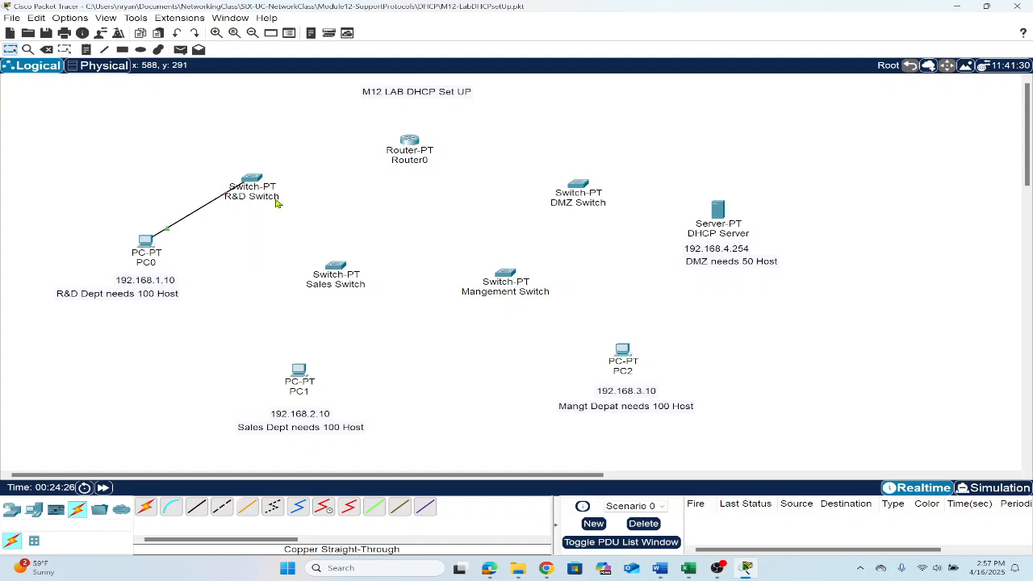
- Connect FastEthernet4/1 on the R&D Switch to FastEthernet4/0 on Router0 with a fiber cable
{"action": "left_click", "coordinate": [248, 507]}
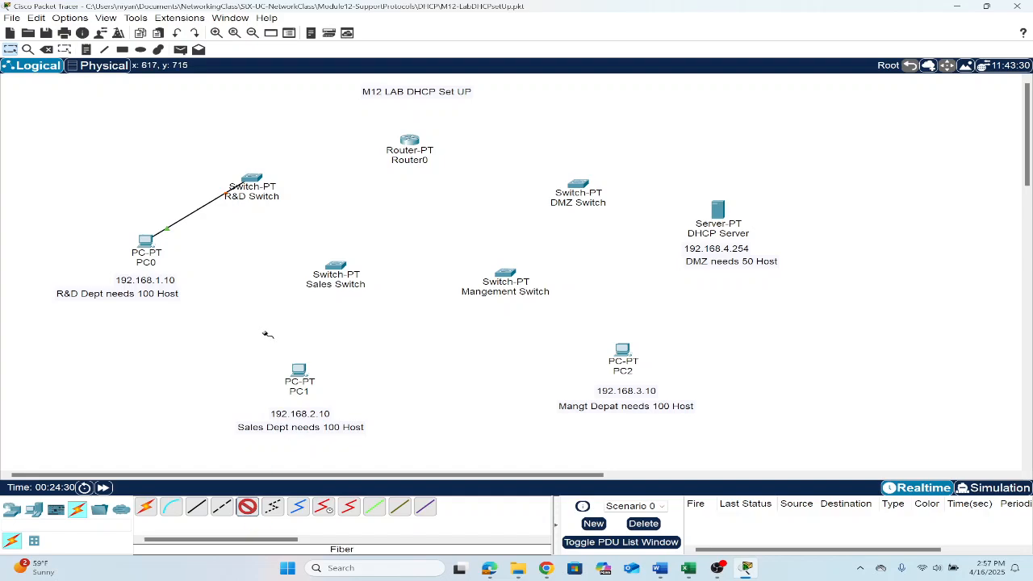
{"action": "left_click", "coordinate": [254, 180]}
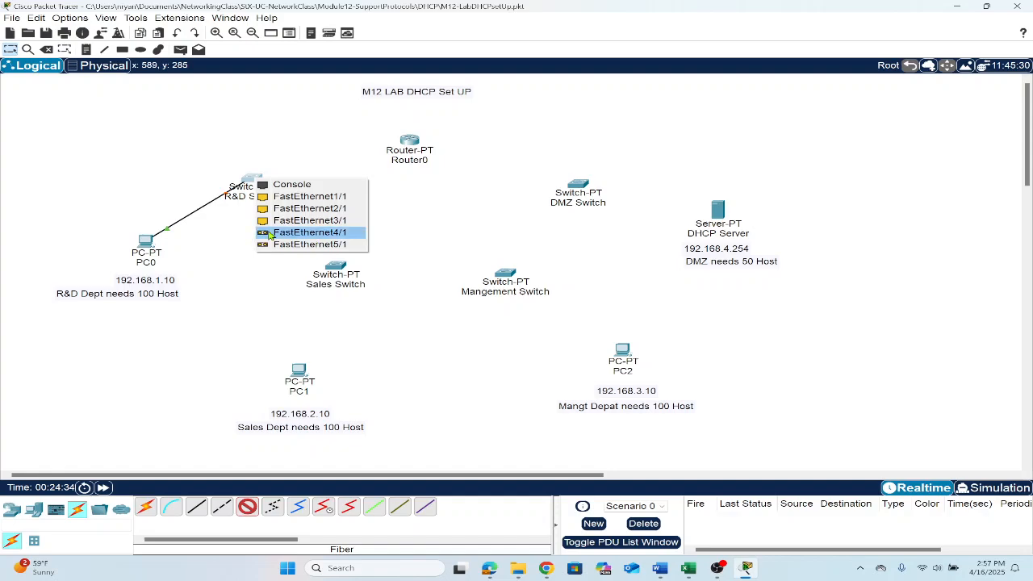
{"action": "left_click", "coordinate": [311, 232]}
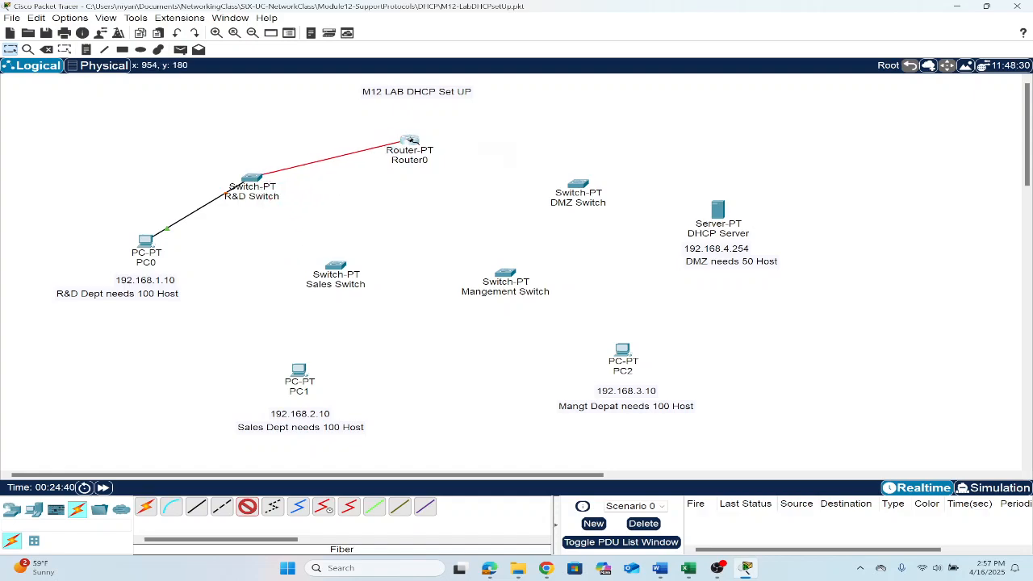
{"action": "left_click", "coordinate": [411, 139]}
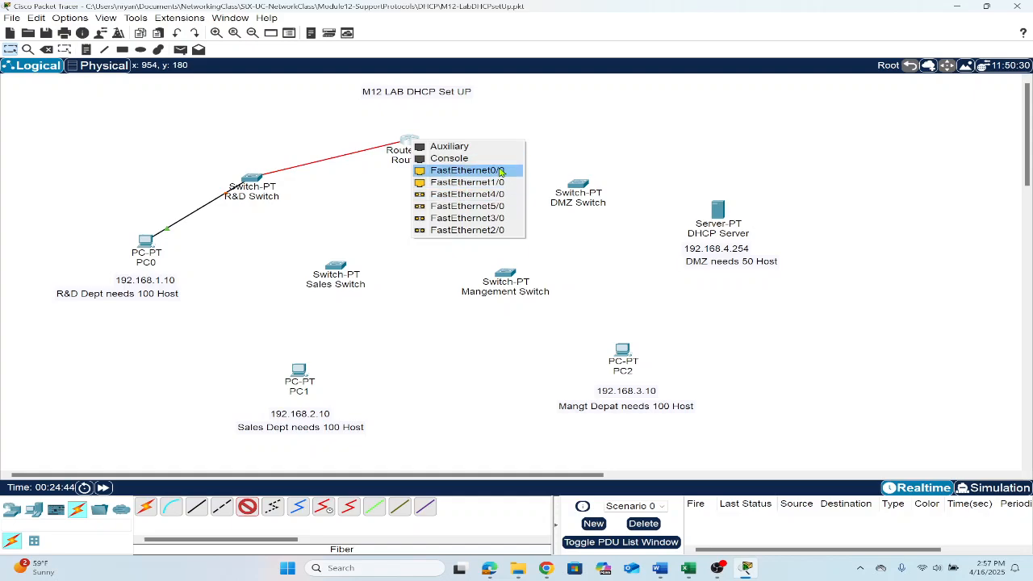
{"action": "left_click", "coordinate": [448, 171]}
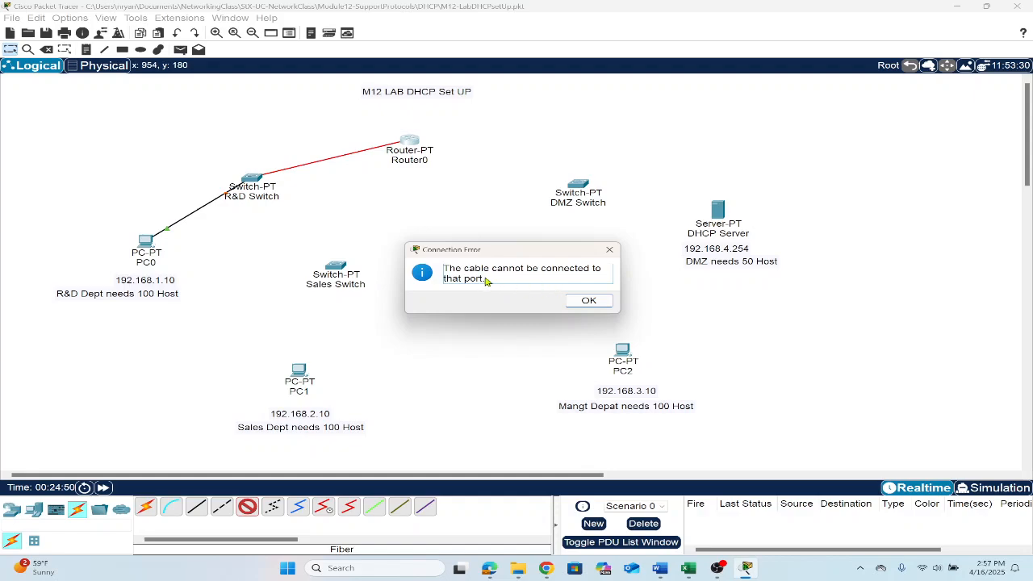
{"action": "left_click", "coordinate": [588, 301]}
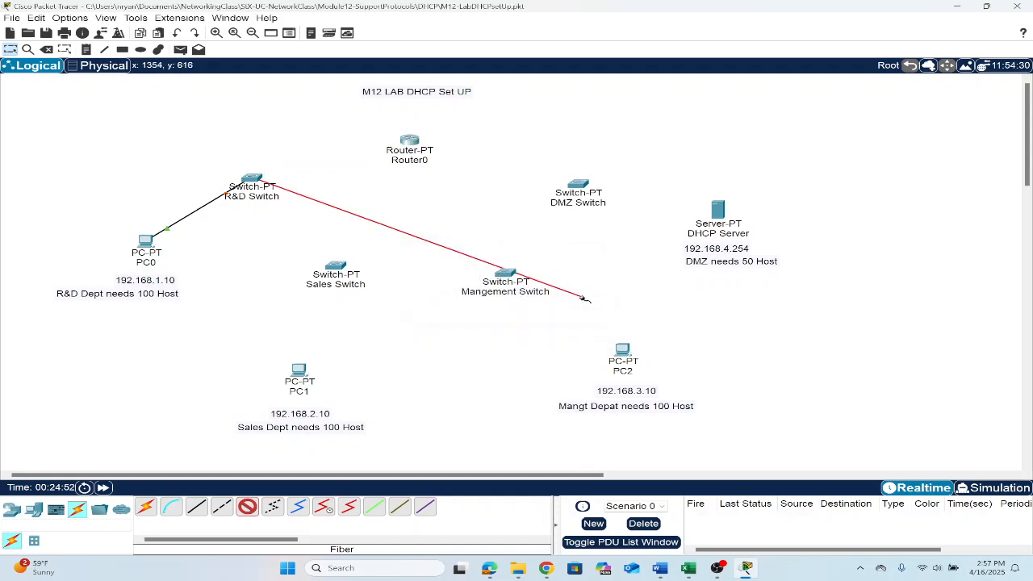
{"action": "left_click", "coordinate": [409, 144]}
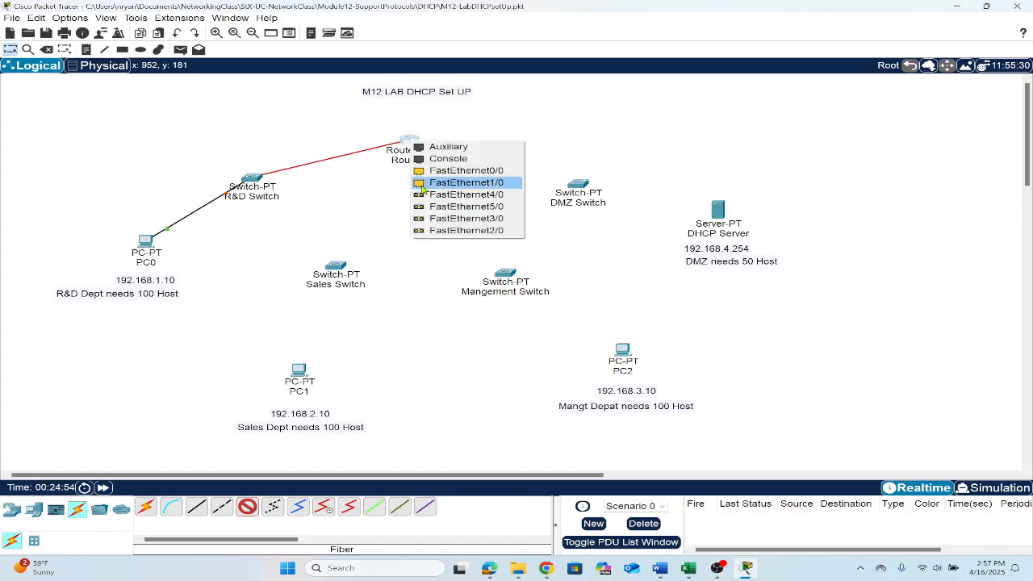
{"action": "left_click", "coordinate": [468, 195]}
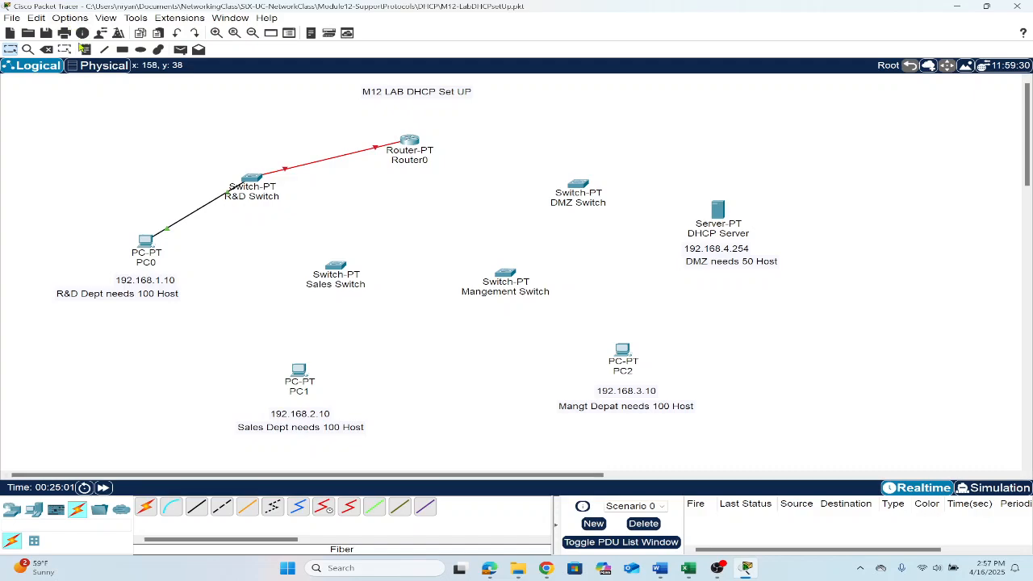
- Add the note "4/0" beside Router0's end of the link to the R&D Switch
{"action": "left_click", "coordinate": [84, 49]}
{"action": "left_click", "coordinate": [353, 129]}
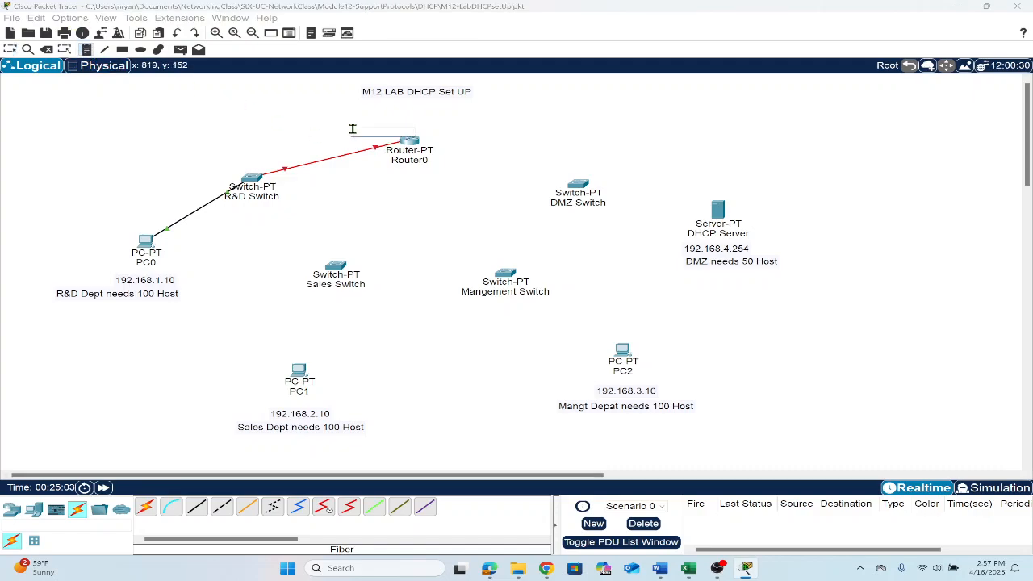
{"action": "type", "text": "4/0"}
{"action": "left_click", "coordinate": [11, 50]}
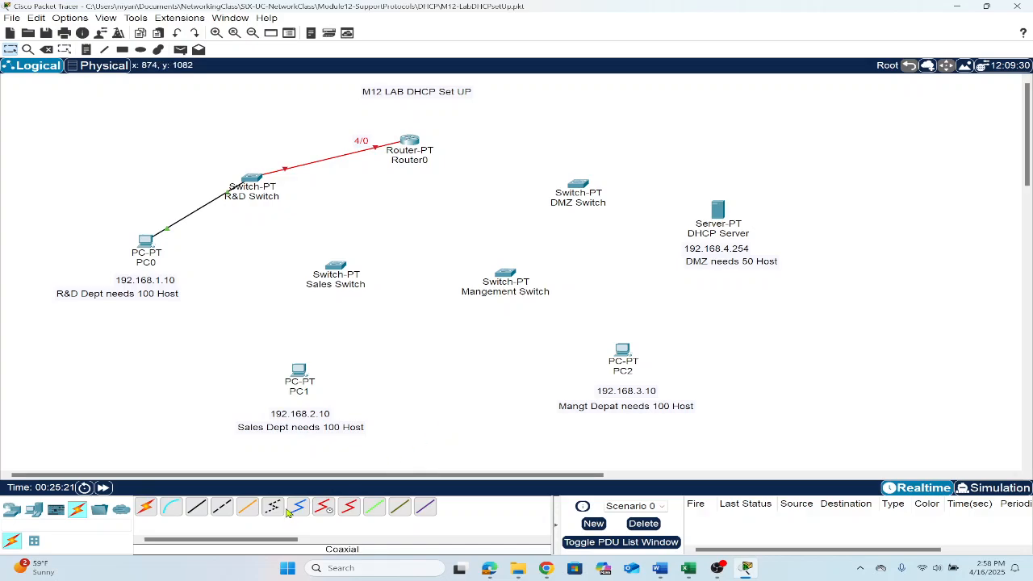
- Connect PC1's FastEthernet0 port to FastEthernet0/1 on the Sales Switch with a copper straight-through cable
{"action": "left_click", "coordinate": [195, 509]}
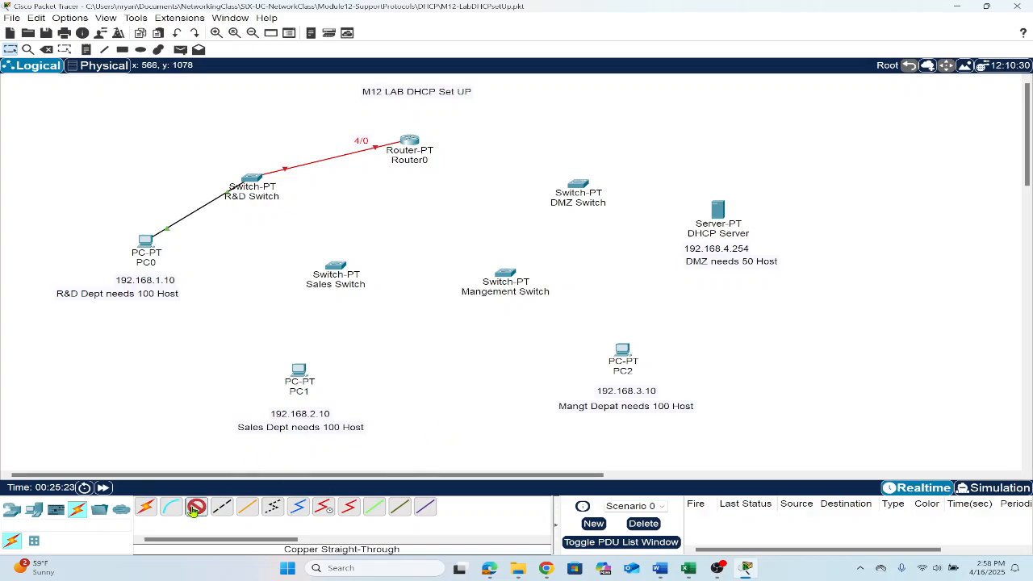
{"action": "left_click", "coordinate": [297, 373]}
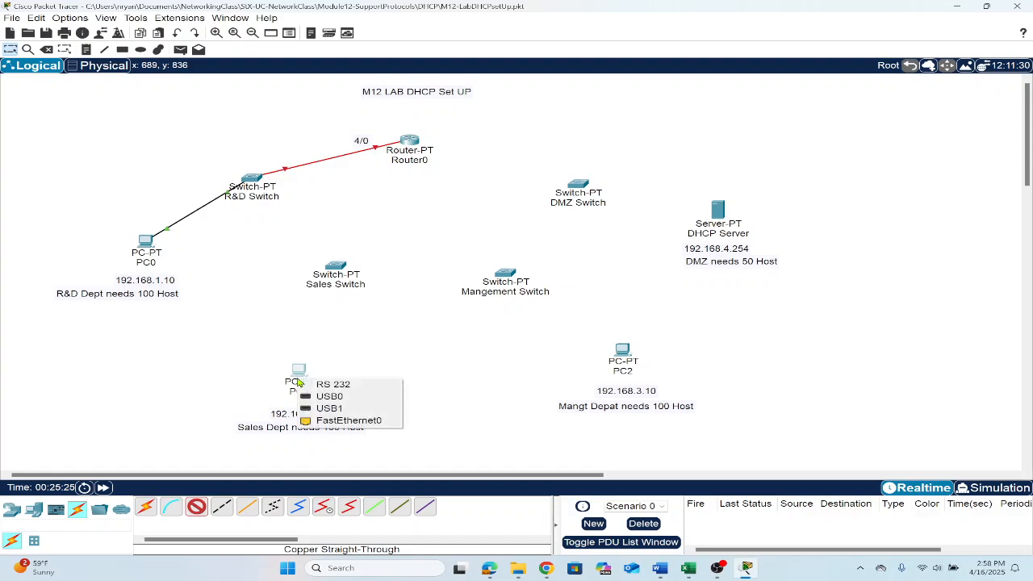
{"action": "left_click", "coordinate": [331, 418]}
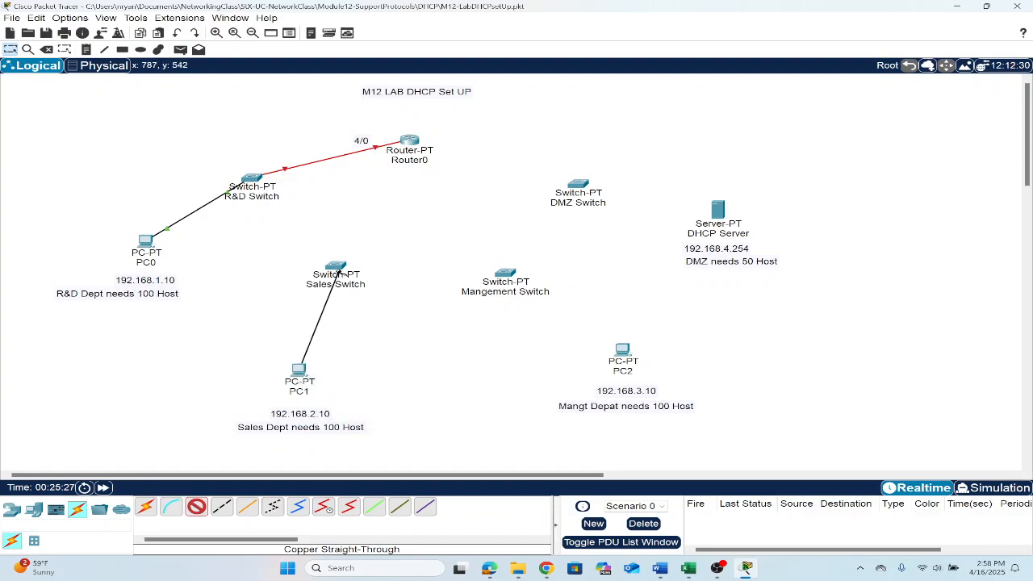
{"action": "left_click", "coordinate": [340, 268]}
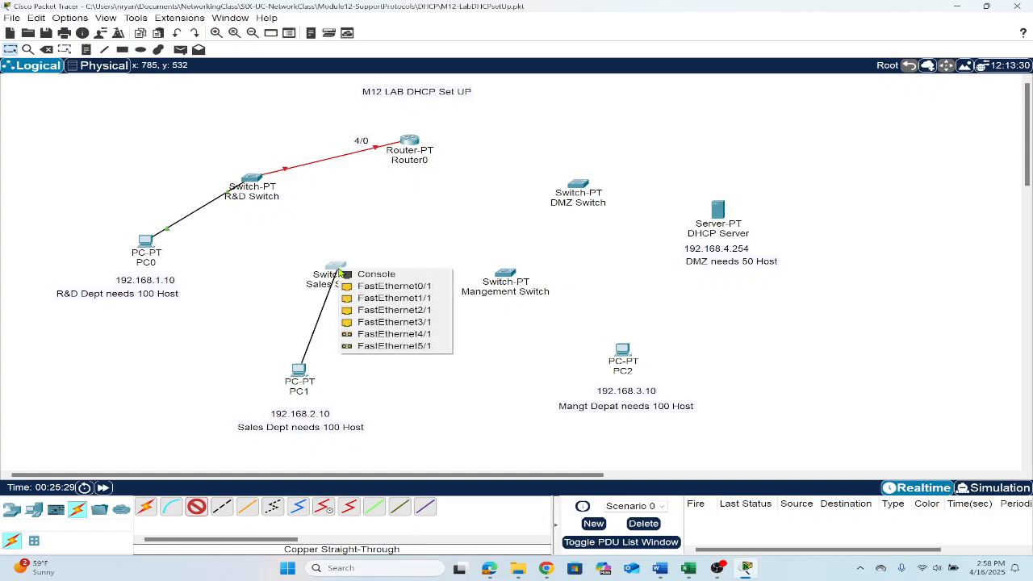
{"action": "left_click", "coordinate": [367, 284]}
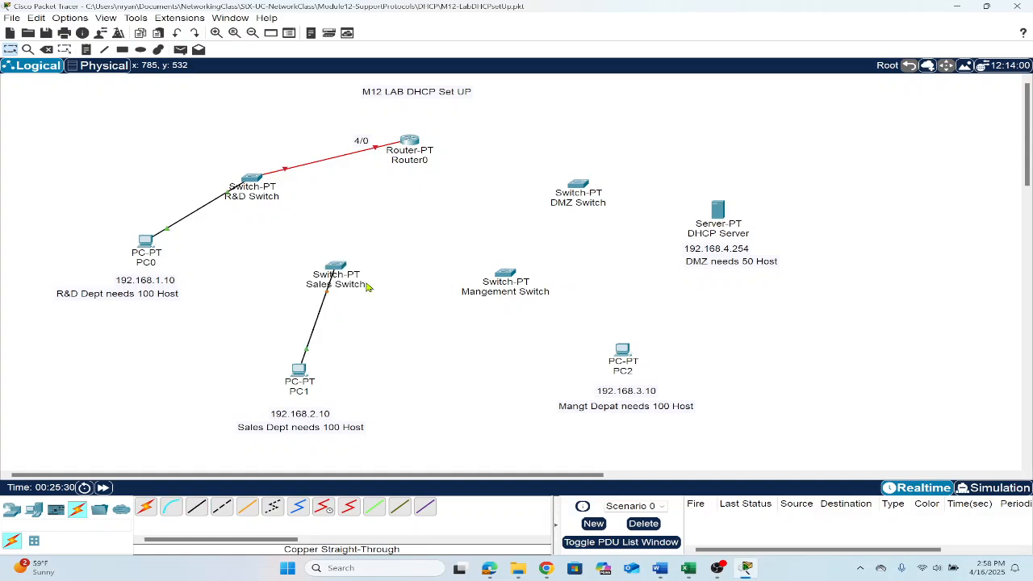
- Connect FastEthernet4/1 on the Sales Switch to FastEthernet5/0 on Router0 with a fiber cable
{"action": "left_click", "coordinate": [247, 509]}
{"action": "left_click", "coordinate": [338, 266]}
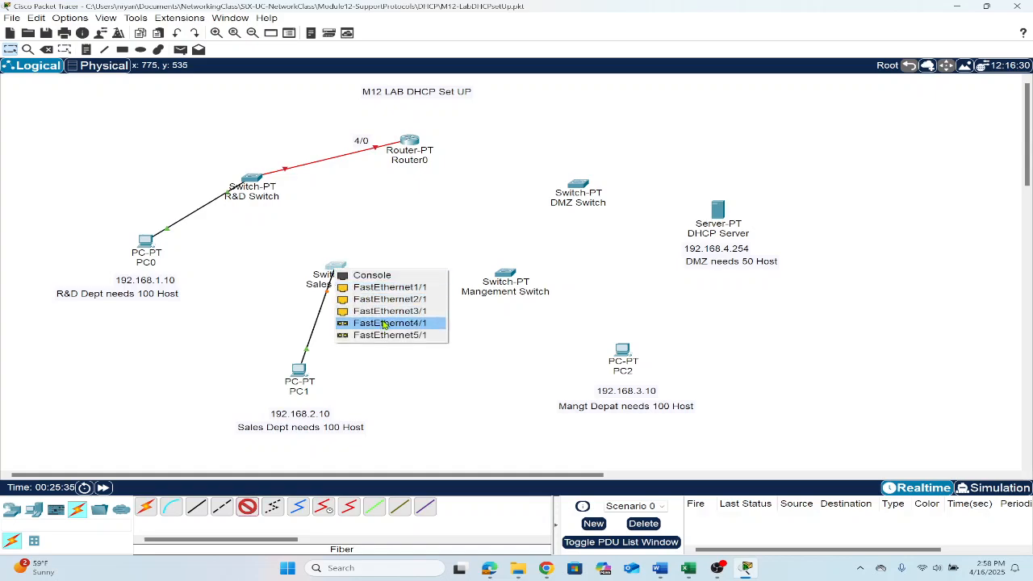
{"action": "left_click", "coordinate": [384, 325]}
{"action": "left_click", "coordinate": [411, 142]}
{"action": "left_click", "coordinate": [412, 142]}
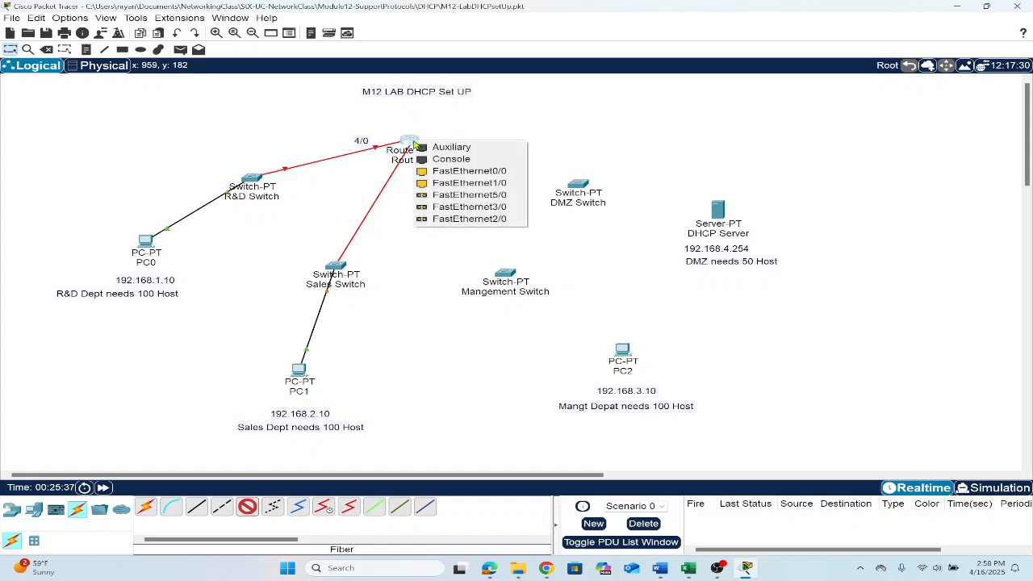
{"action": "left_click", "coordinate": [449, 197]}
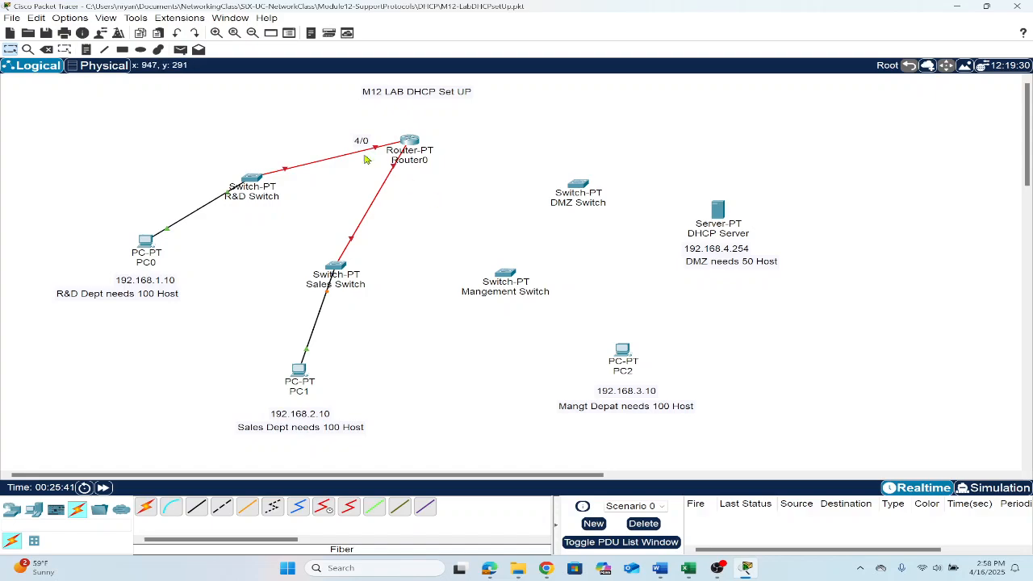
- Add the note "5/0" near Router0's end of the Sales Switch link and position it just beside the cable
{"action": "left_click", "coordinate": [87, 50]}
{"action": "left_click", "coordinate": [362, 184]}
{"action": "type", "text": "5/0"}
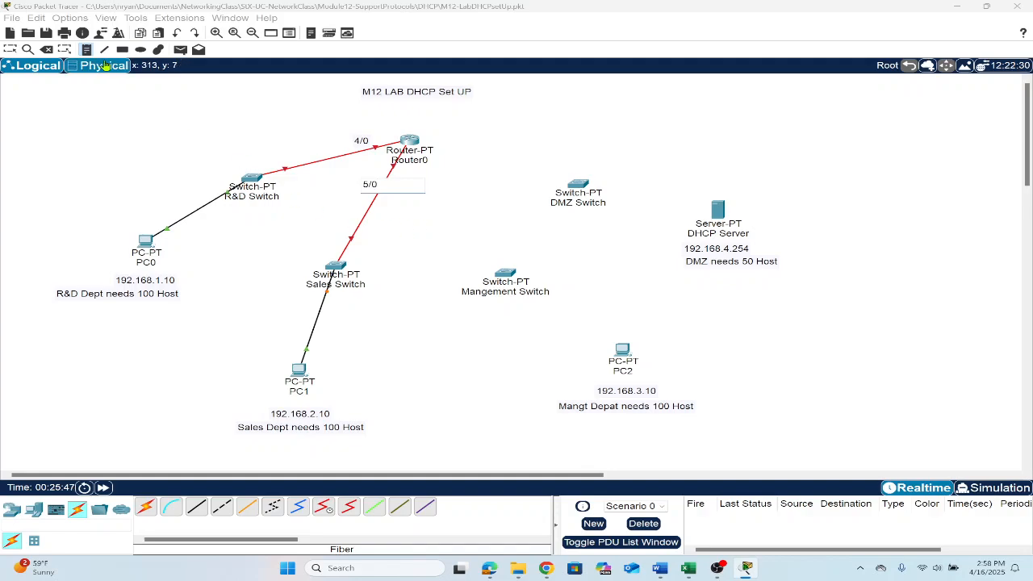
{"action": "left_click", "coordinate": [11, 50]}
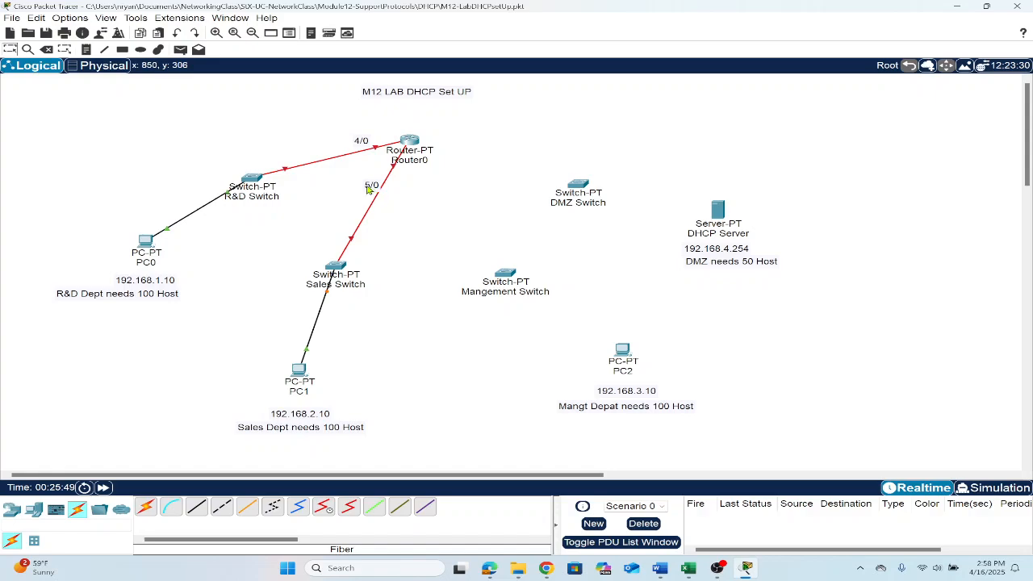
{"action": "left_click_drag", "start_coordinate": [367, 187], "coordinate": [373, 181]}
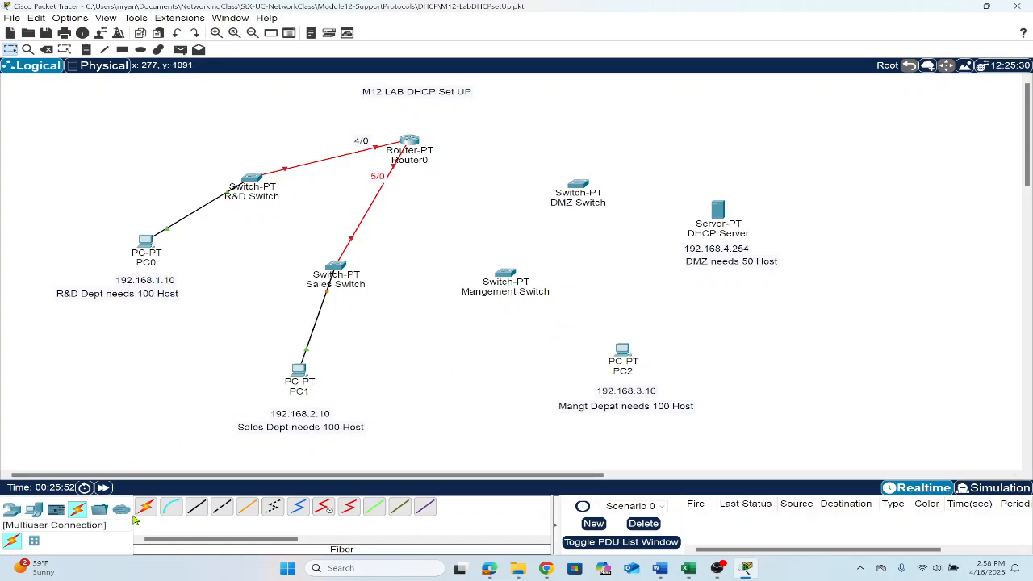
- Connect PC2's FastEthernet0 port to FastEthernet0/1 on the Mangement Switch with a copper straight-through cable
{"action": "left_click", "coordinate": [196, 506]}
{"action": "left_click", "coordinate": [618, 356]}
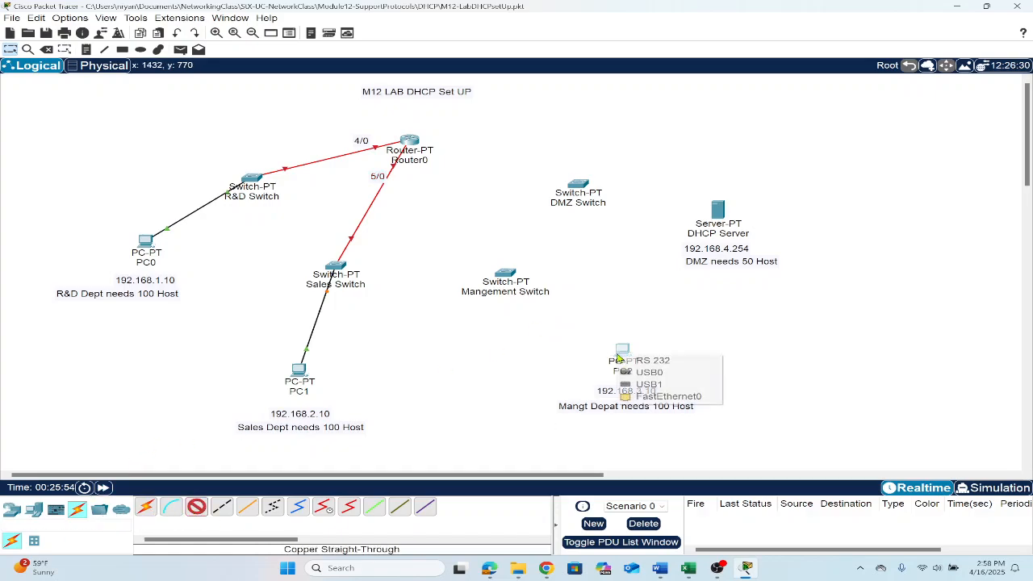
{"action": "left_click", "coordinate": [650, 396]}
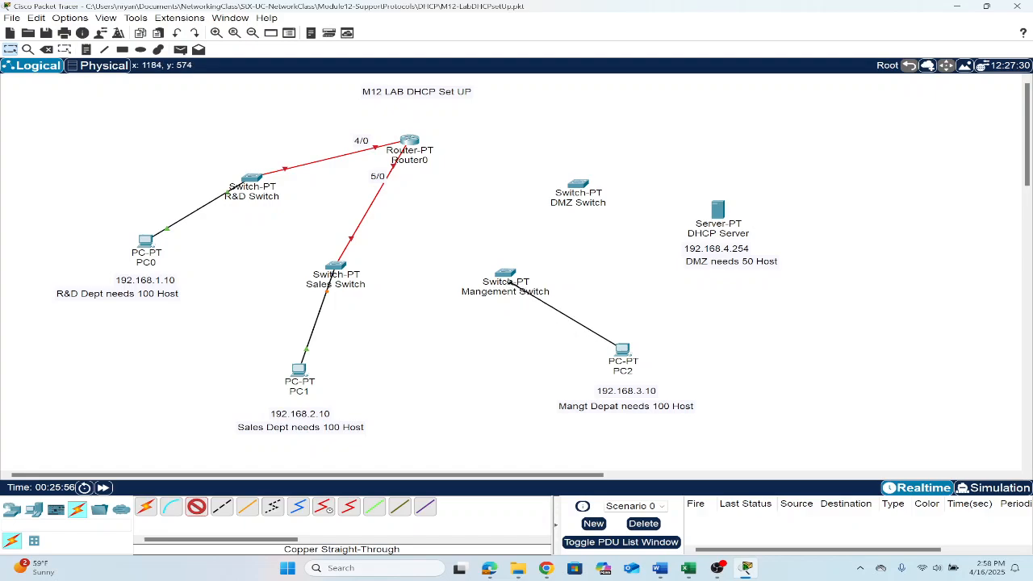
{"action": "left_click", "coordinate": [506, 278]}
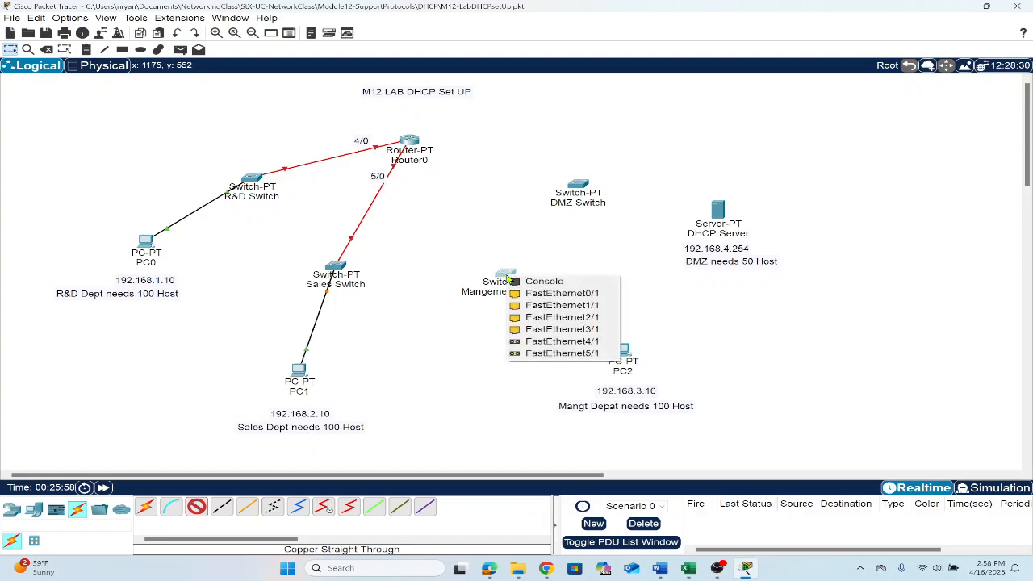
{"action": "left_click", "coordinate": [540, 295]}
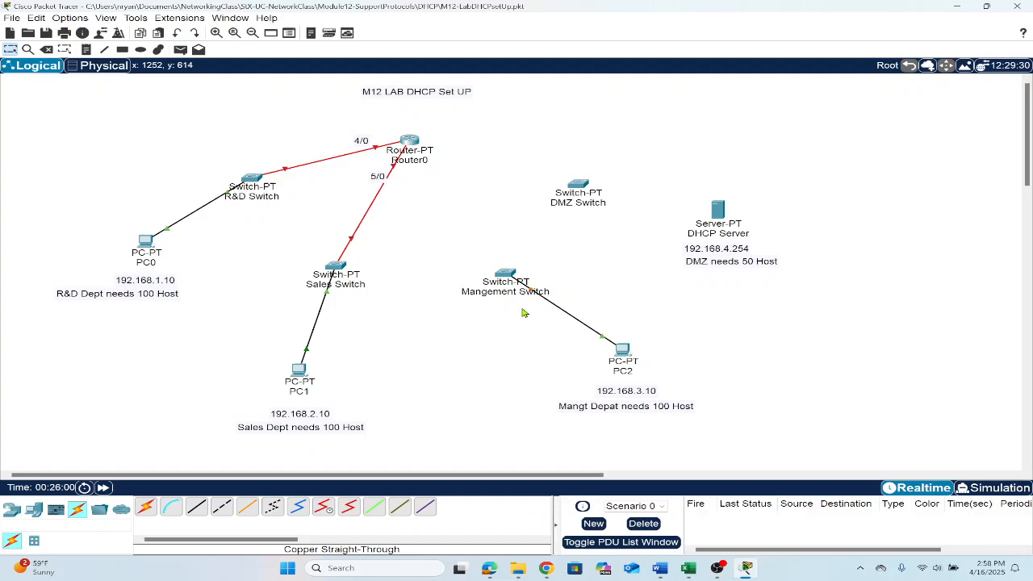
- Connect FastEthernet4/1 on the Mangement Switch to FastEthernet3/0 on Router0 with a fiber cable
{"action": "left_click", "coordinate": [246, 508]}
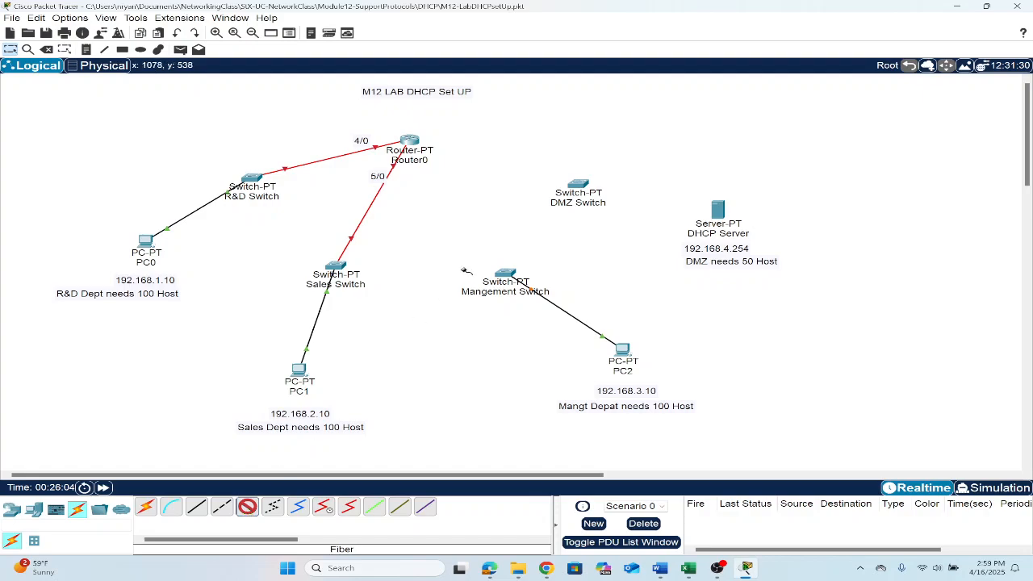
{"action": "left_click", "coordinate": [505, 275]}
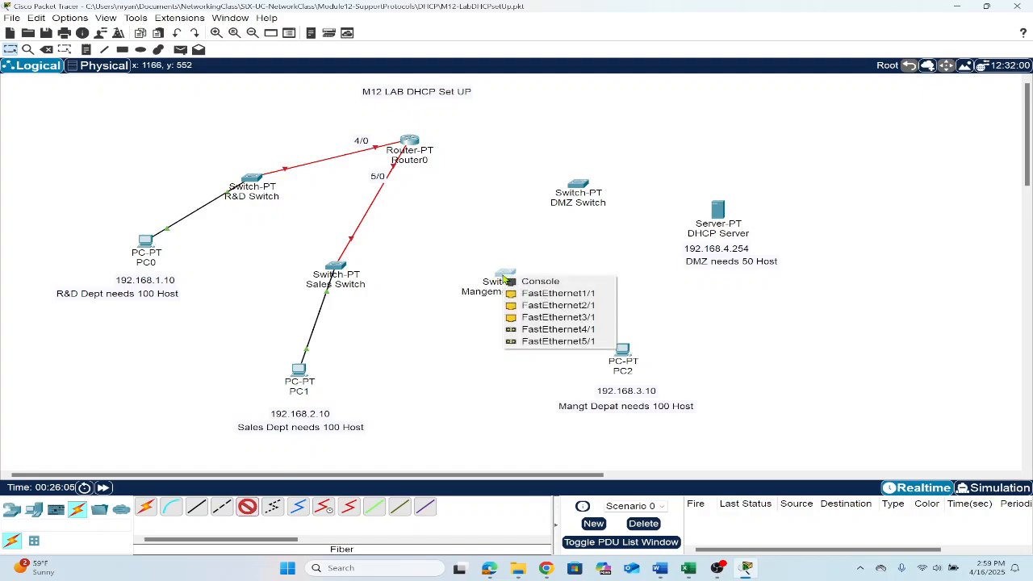
{"action": "left_click", "coordinate": [533, 295]}
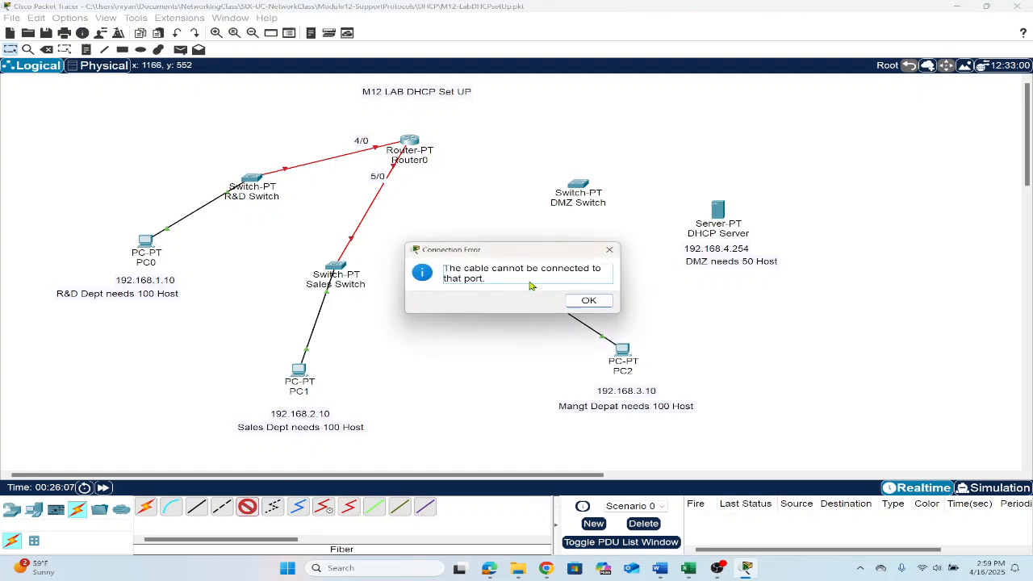
{"action": "left_click", "coordinate": [590, 301]}
{"action": "left_click", "coordinate": [507, 276]}
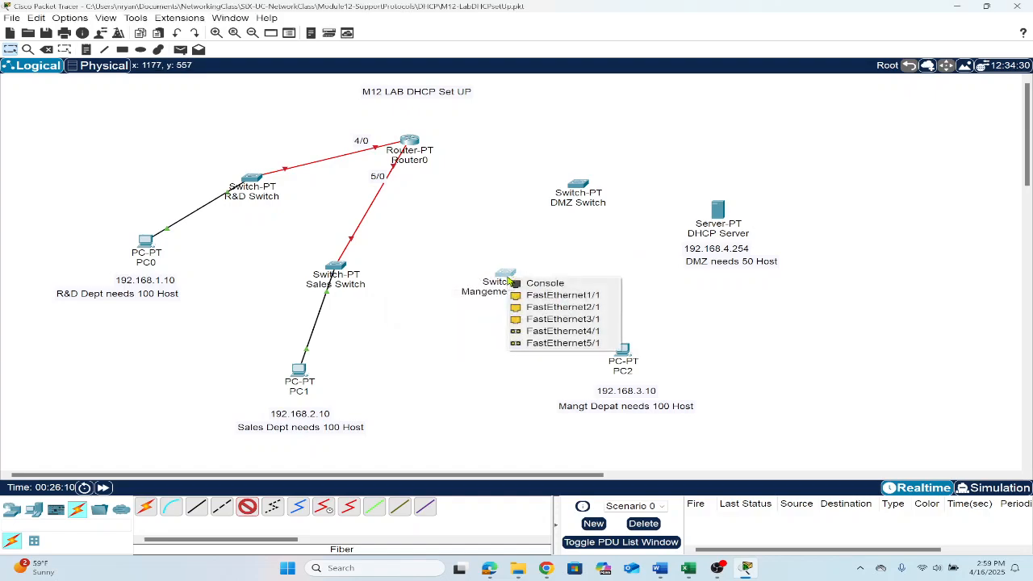
{"action": "left_click", "coordinate": [543, 331]}
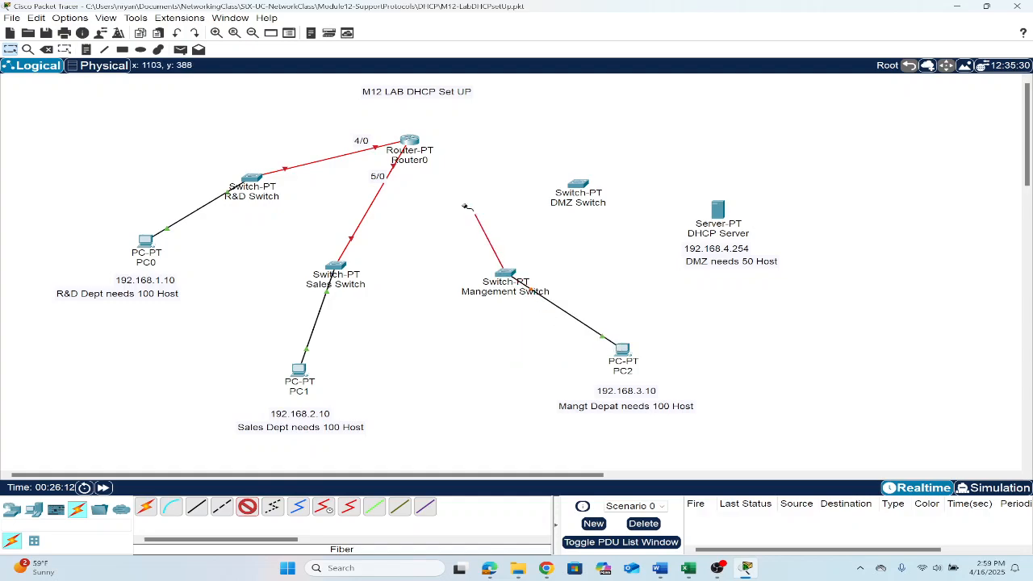
{"action": "left_click", "coordinate": [411, 145]}
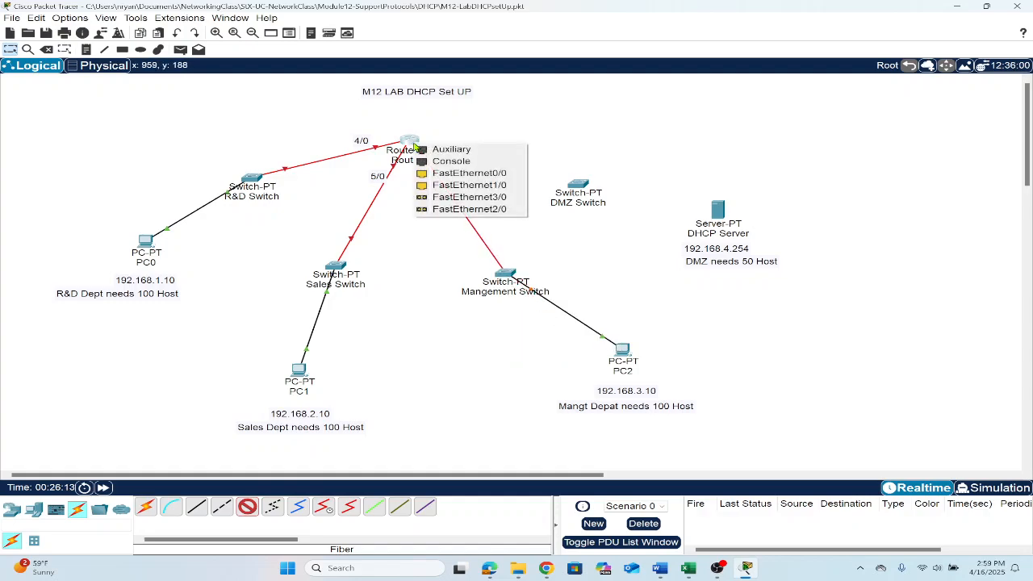
{"action": "left_click", "coordinate": [453, 199]}
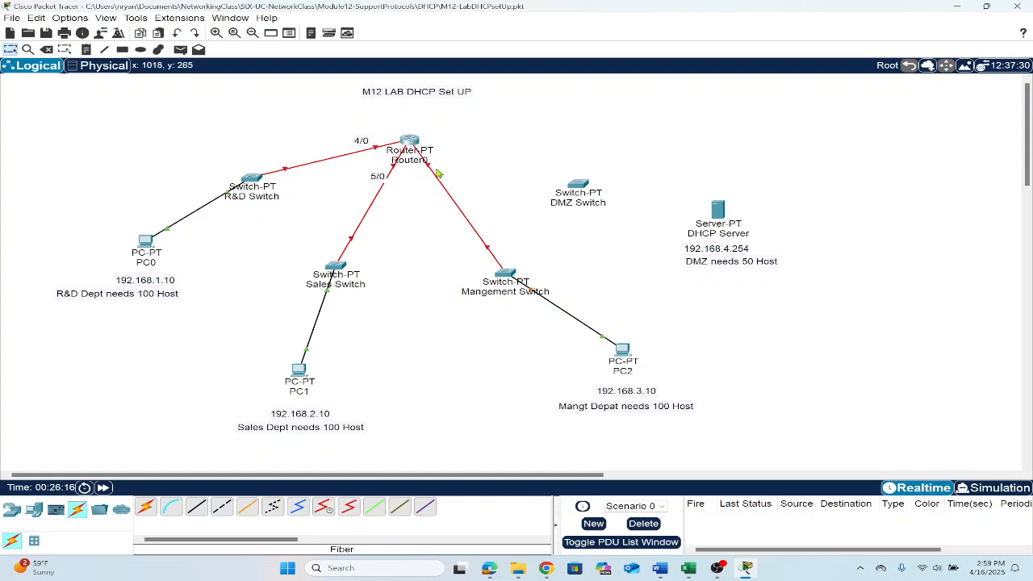
- Add the note "3/0" on the Mangement Switch link and move it close to Router0's end of the cable
{"action": "left_click", "coordinate": [86, 49]}
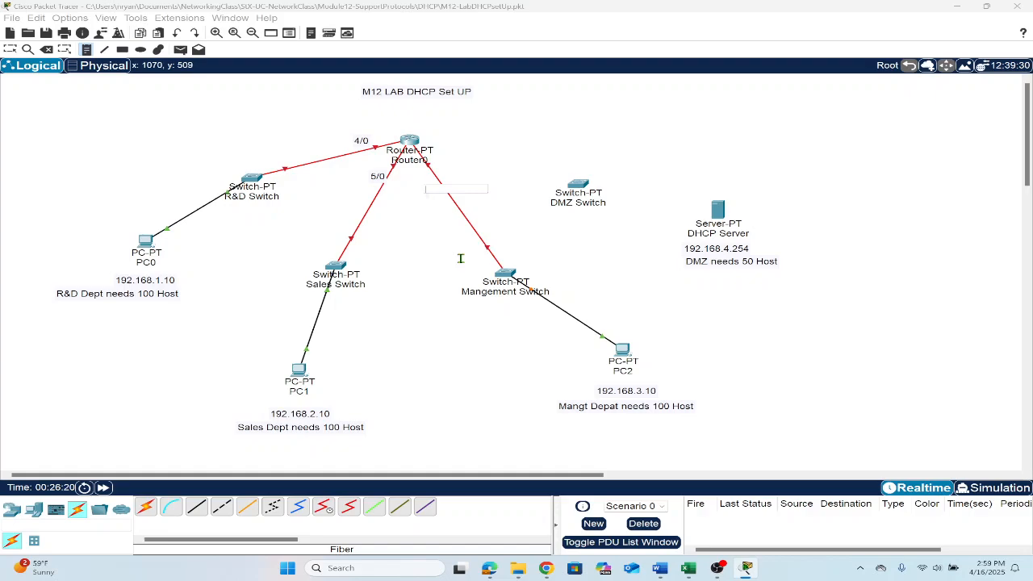
{"action": "type", "text": "3/0"}
{"action": "left_click", "coordinate": [9, 50]}
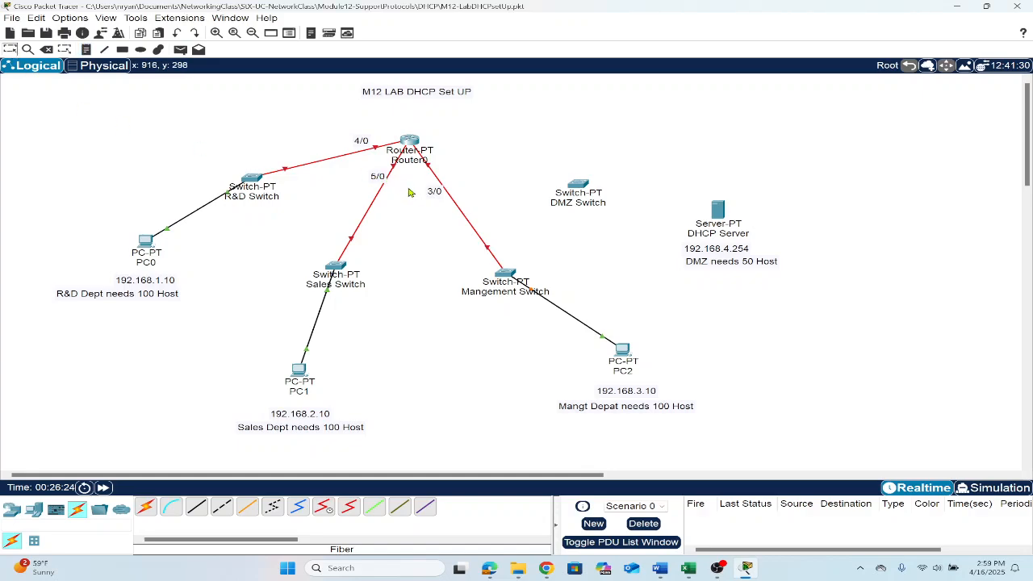
{"action": "left_click_drag", "start_coordinate": [433, 190], "coordinate": [429, 180]}
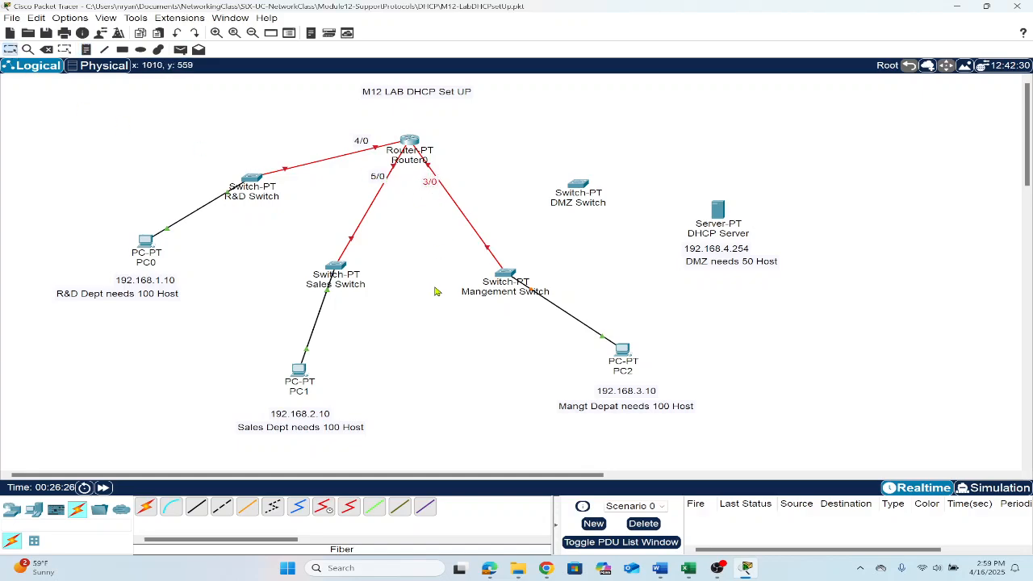
- Connect the DHCP Server to FastEthernet0/1 on the DMZ Switch with a copper straight-through cable
{"action": "left_click", "coordinate": [195, 509]}
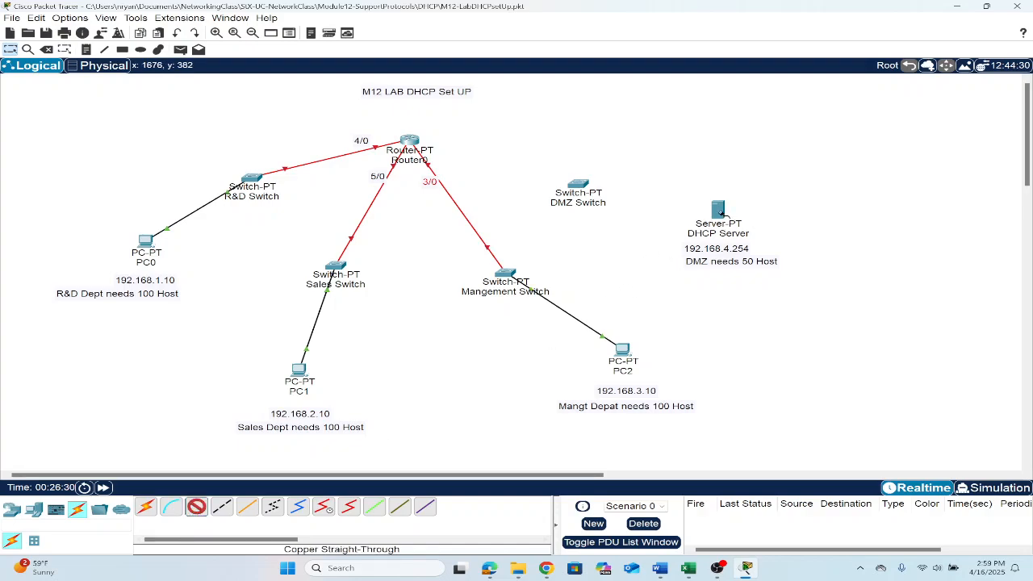
{"action": "left_click", "coordinate": [722, 209]}
{"action": "left_click", "coordinate": [731, 222]}
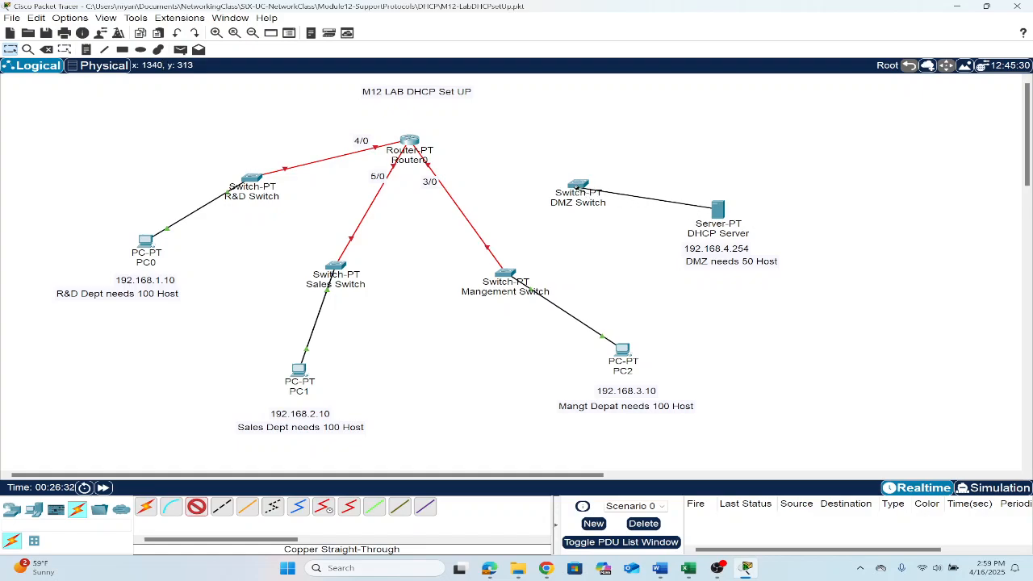
{"action": "left_click", "coordinate": [578, 188]}
{"action": "left_click", "coordinate": [621, 205]}
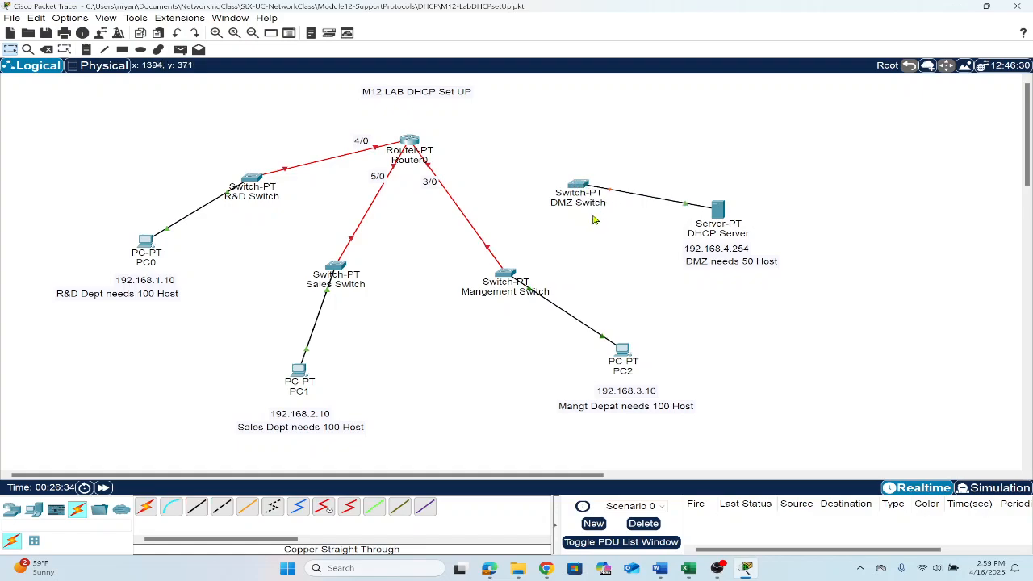
- Connect FastEthernet4/1 on the DMZ Switch to FastEthernet2/0 on Router0 with a fiber cable
{"action": "left_click", "coordinate": [242, 513]}
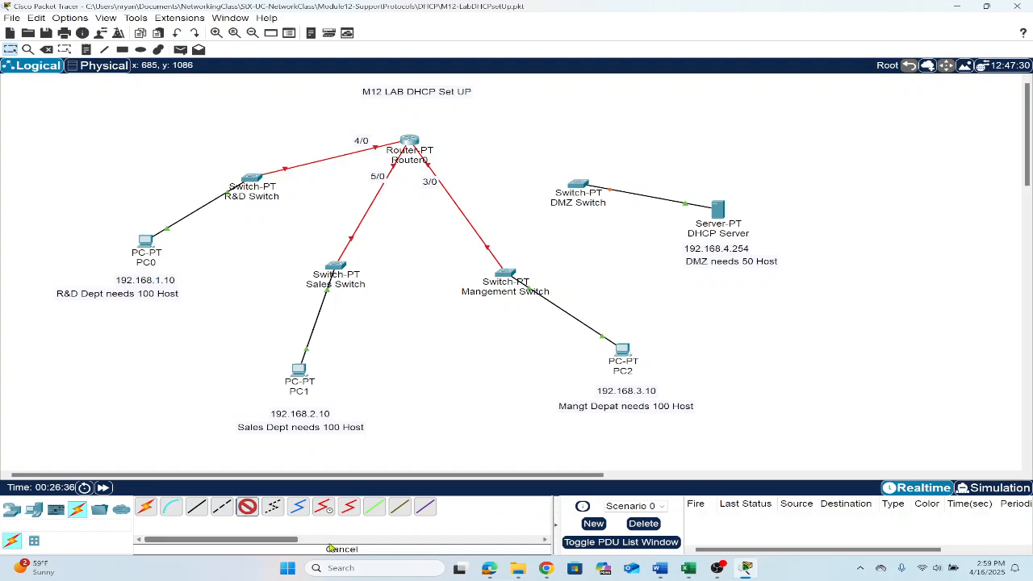
{"action": "left_click", "coordinate": [578, 185]}
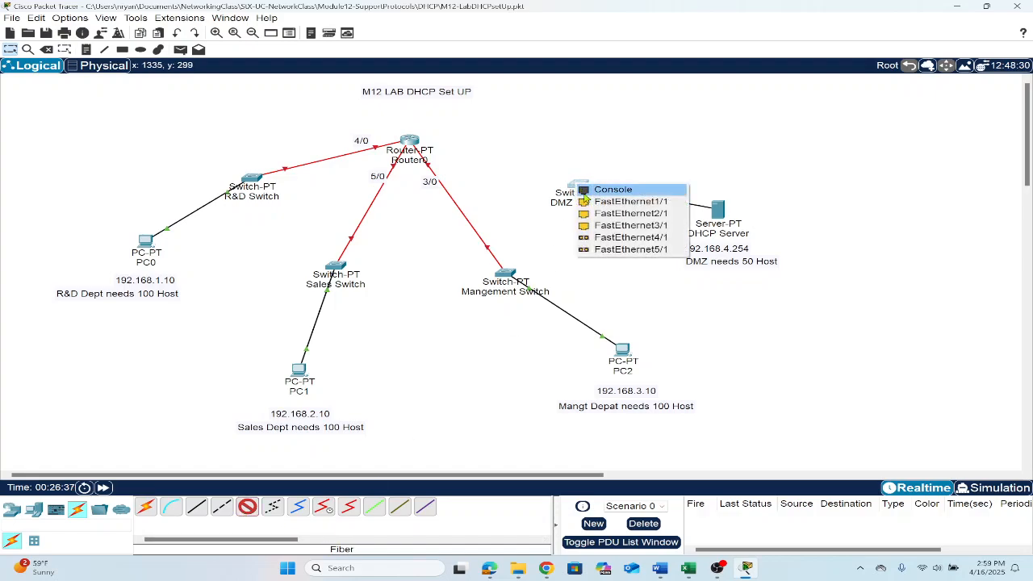
{"action": "left_click", "coordinate": [623, 237]}
{"action": "left_click", "coordinate": [414, 144]}
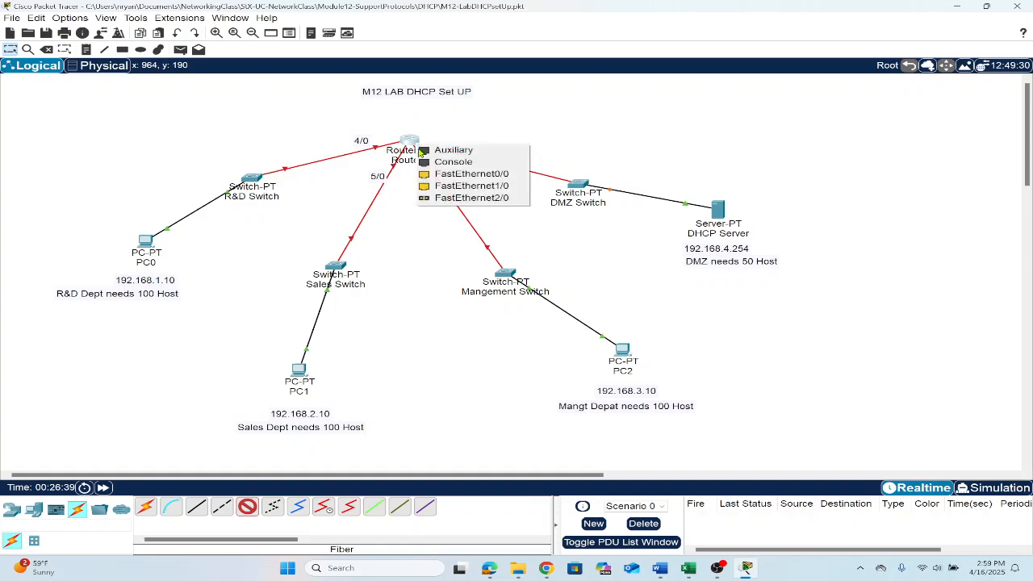
{"action": "left_click", "coordinate": [452, 198]}
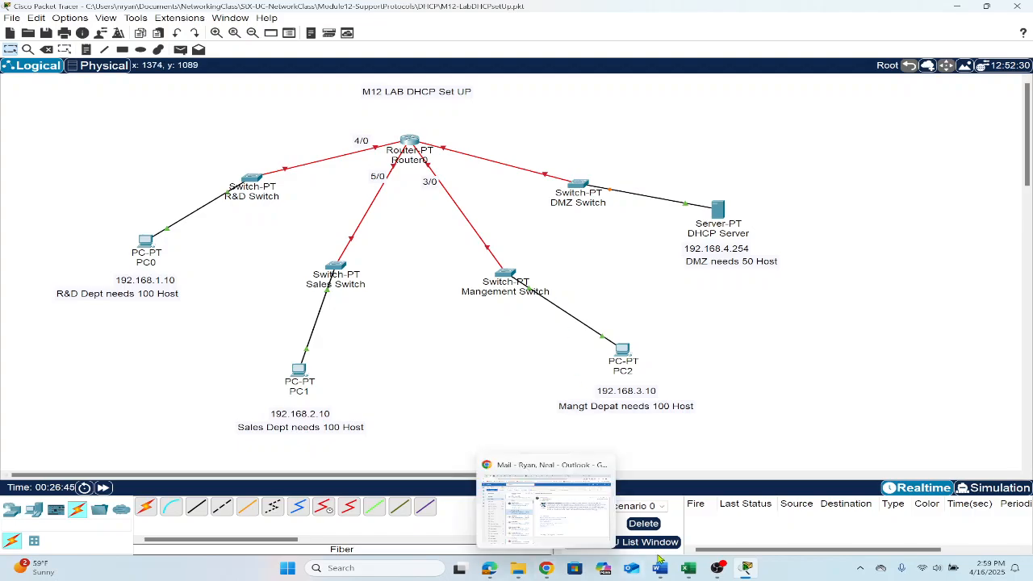
{"action": "left_click", "coordinate": [714, 570]}
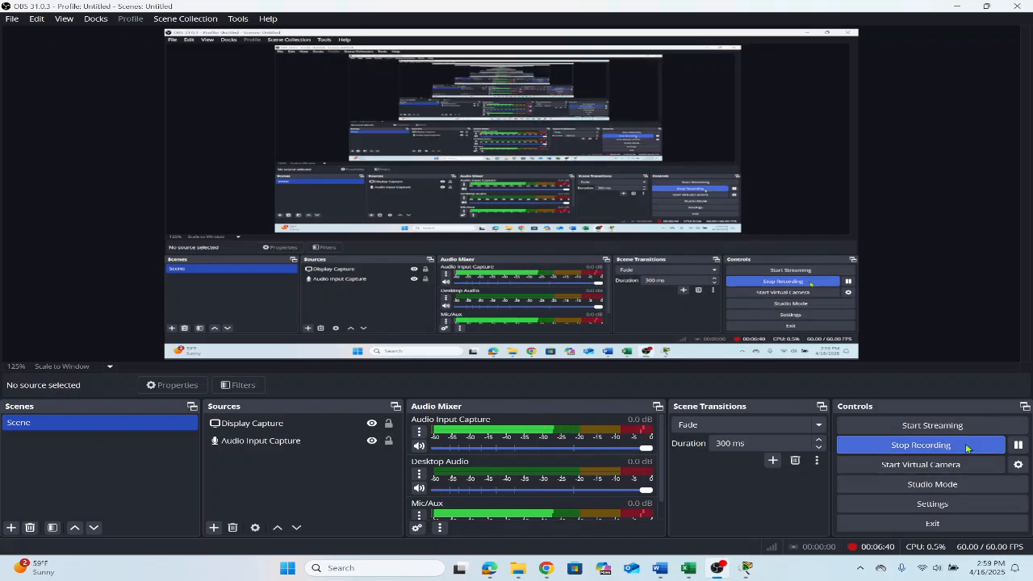
{"action": "left_click", "coordinate": [1018, 445]}
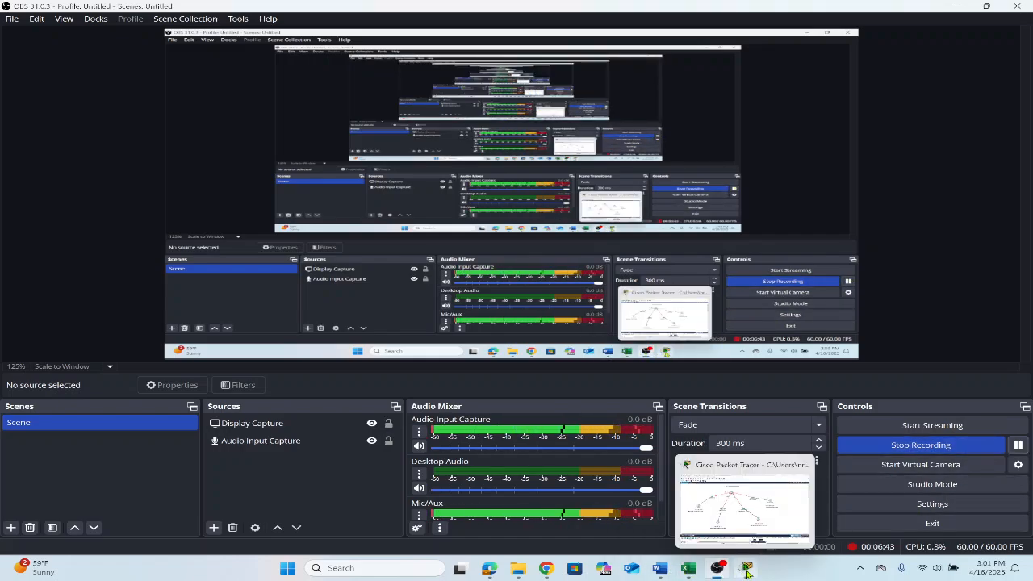
{"action": "left_click", "coordinate": [748, 570]}
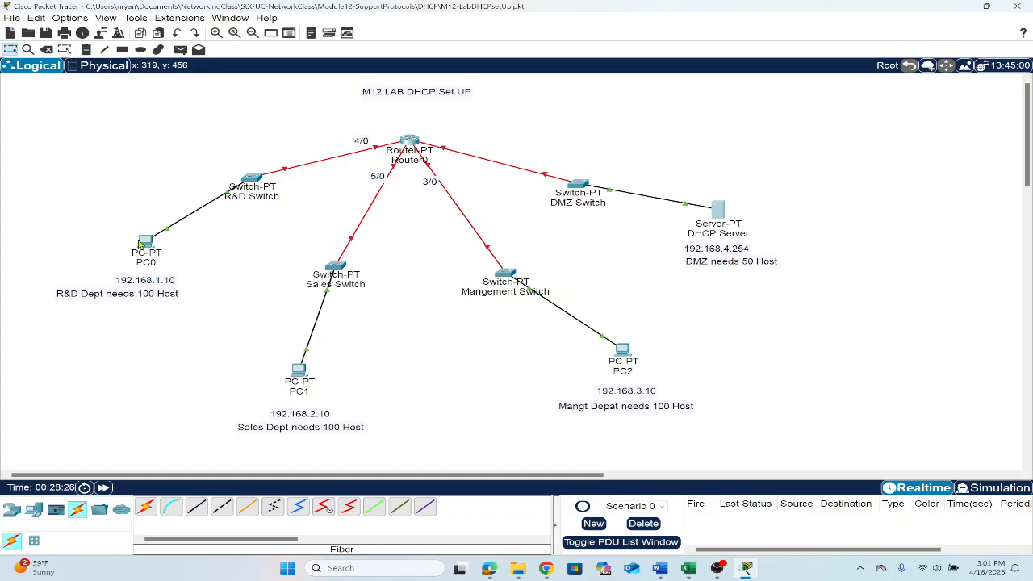
- Set PC0's static IPv4 default gateway to 192.168.1.1
{"action": "left_click", "coordinate": [144, 242]}
{"action": "left_click", "coordinate": [464, 183]}
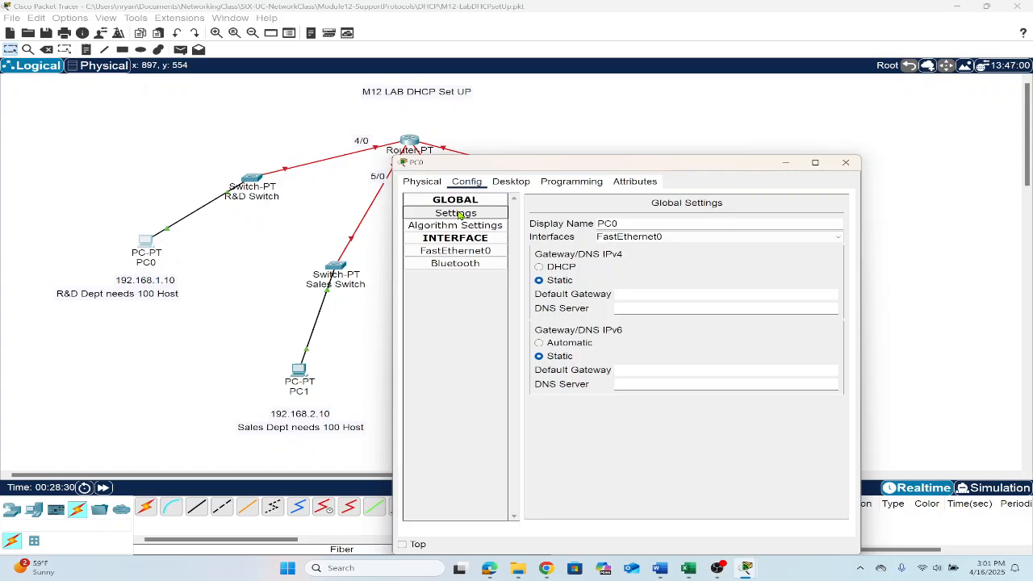
{"action": "left_click_drag", "start_coordinate": [500, 164], "coordinate": [524, 216]}
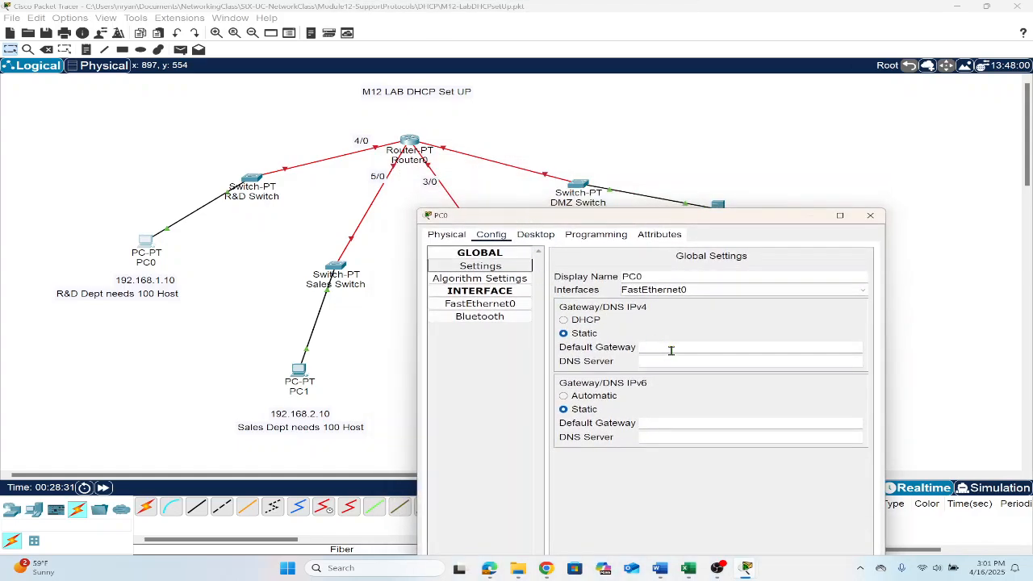
{"action": "left_click", "coordinate": [670, 351]}
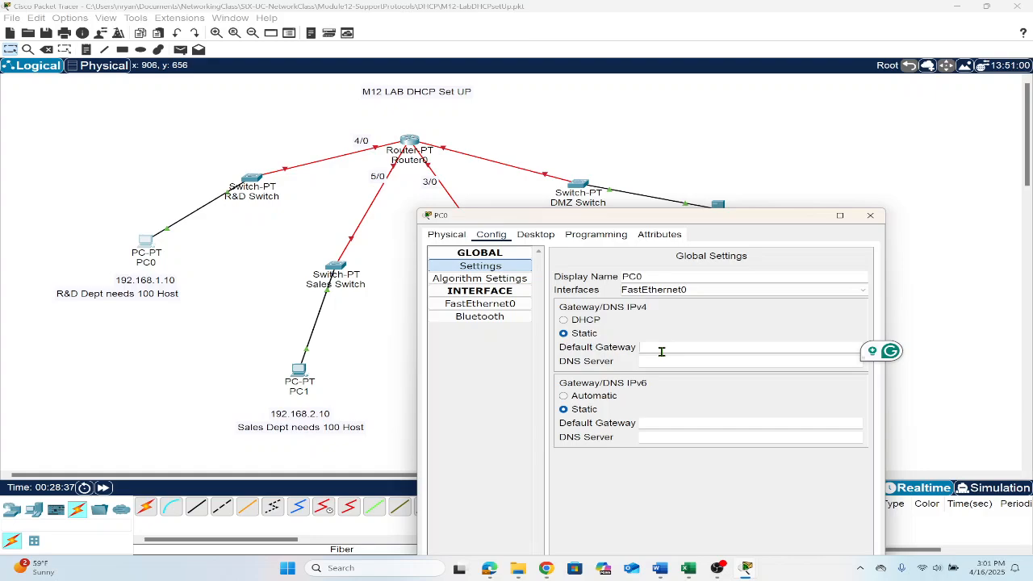
{"action": "type", "text": "192.168"}
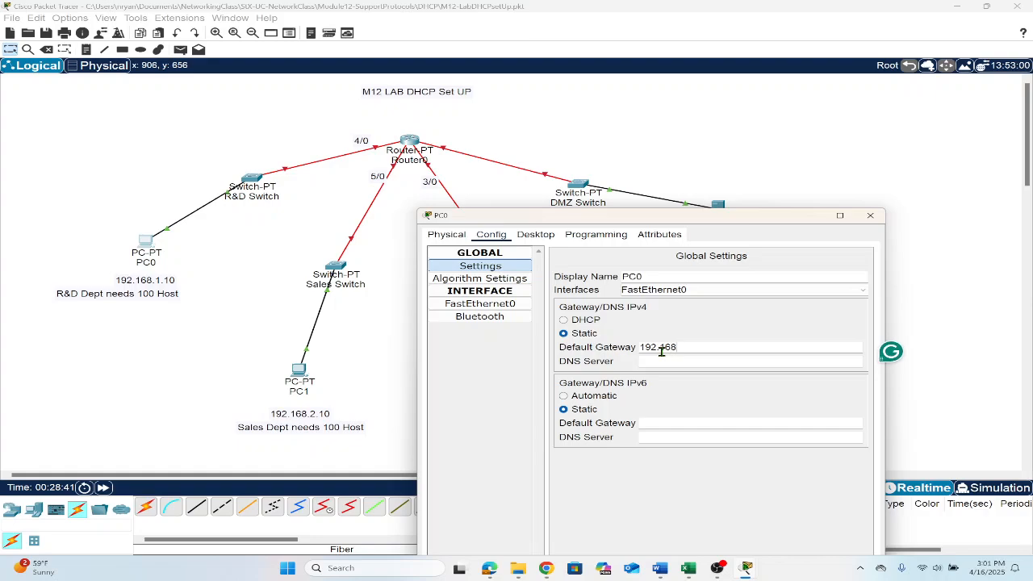
{"action": "type", "text": "."}
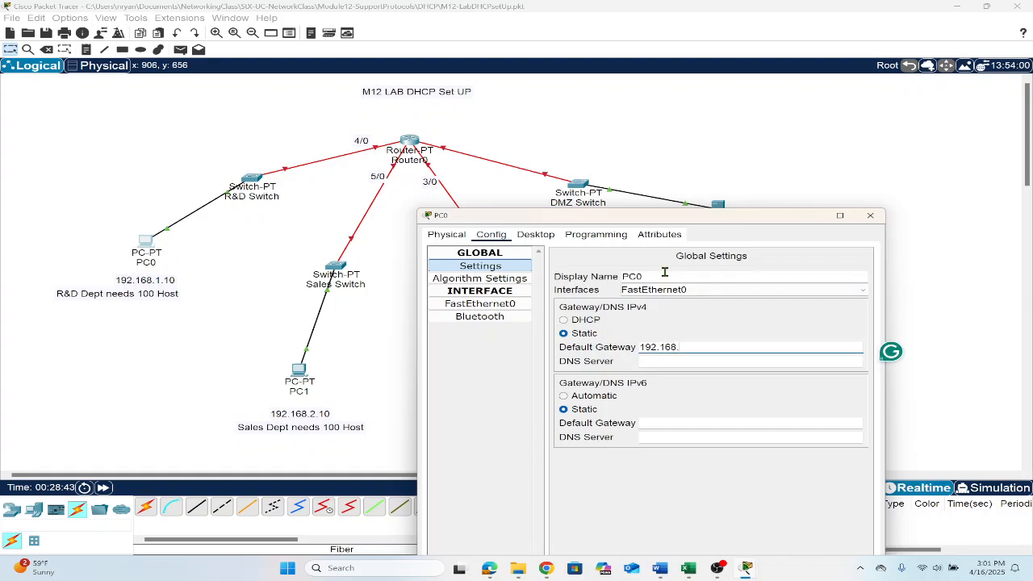
{"action": "type", "text": "1.1"}
- Set PC0's IPv4 DNS server to 192.168.4.254
{"action": "left_click", "coordinate": [704, 360]}
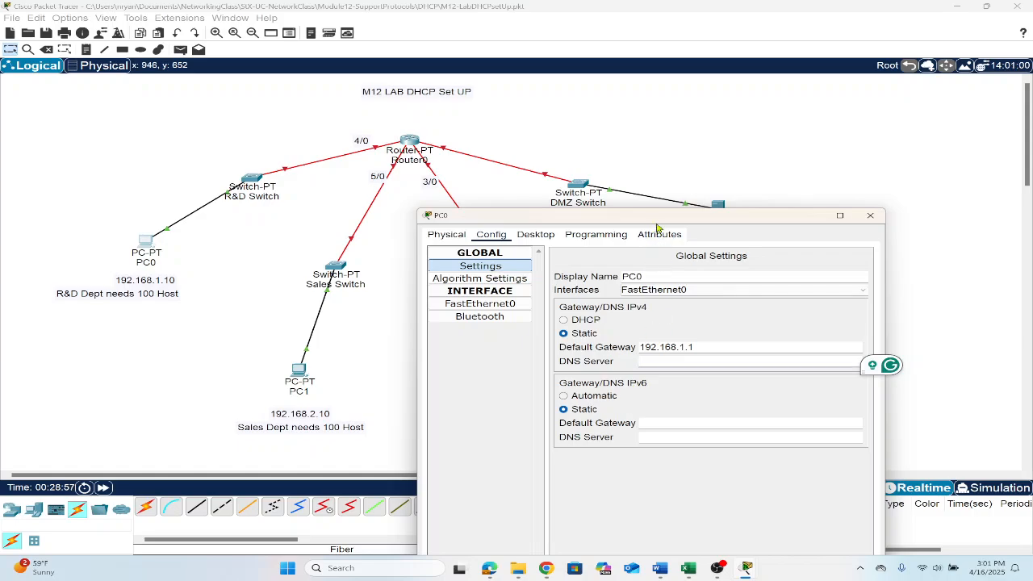
{"action": "left_click_drag", "start_coordinate": [662, 222], "coordinate": [343, 149]}
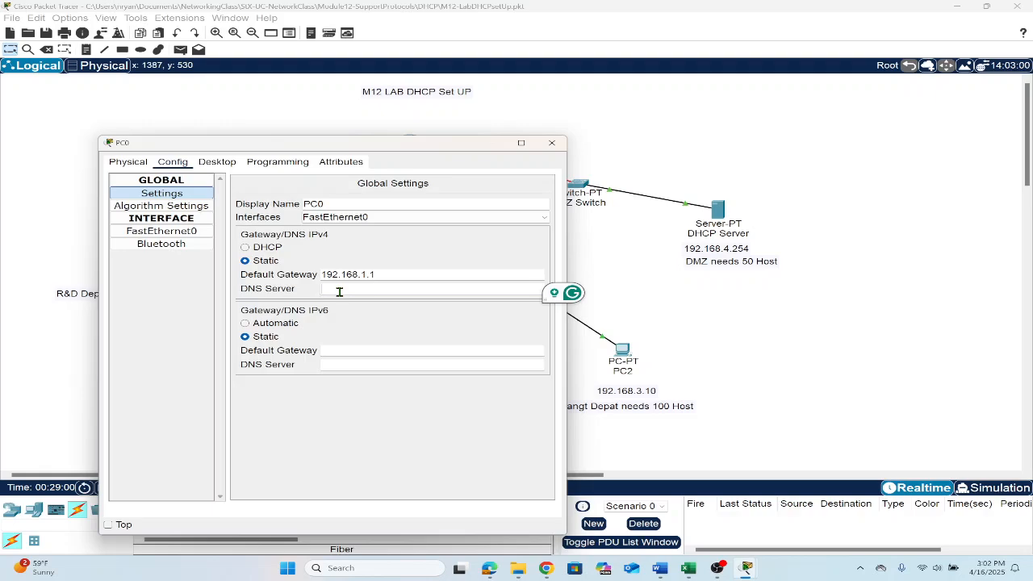
{"action": "type", "text": "9"}
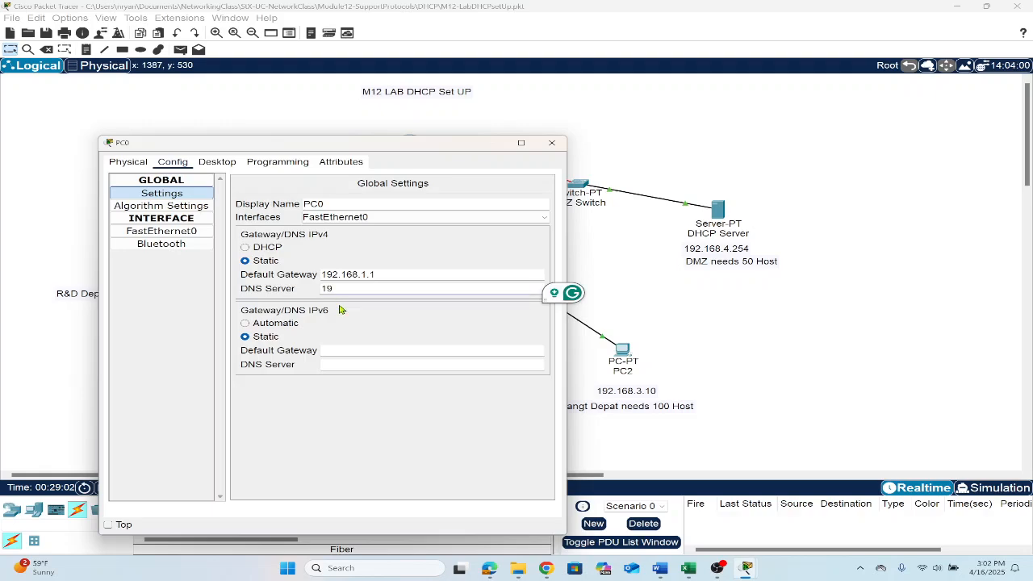
{"action": "type", "text": "2.1"}
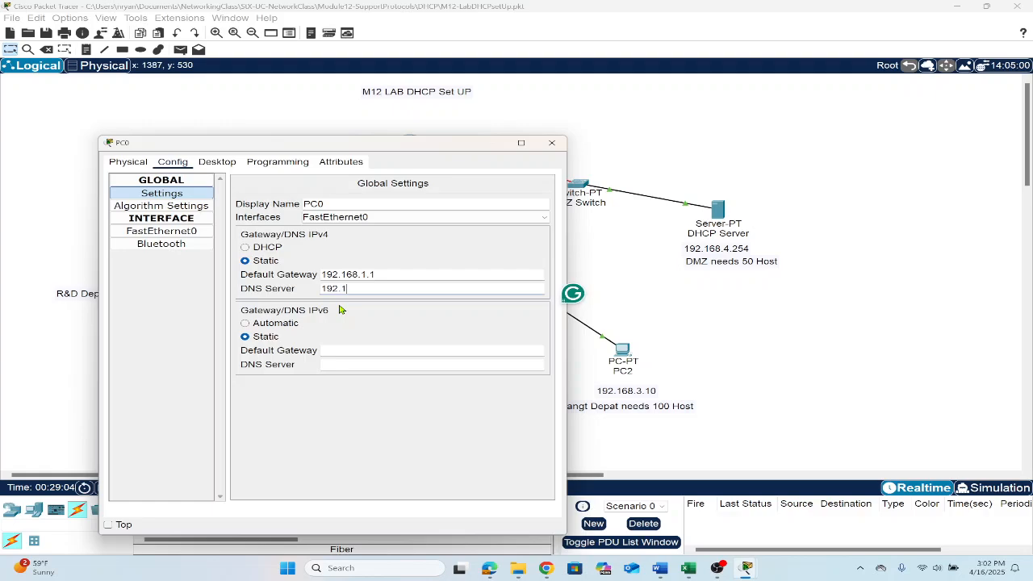
{"action": "type", "text": "68.4.254"}
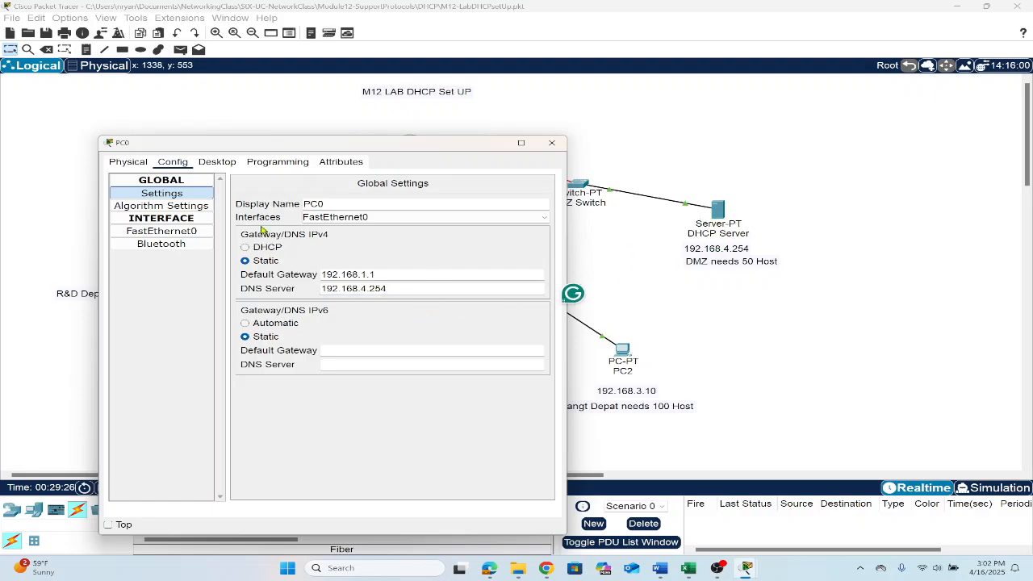
- Give PC0's FastEthernet0 the static IPv4 address 192.168.1.10 with subnet mask 255.255.255.0 and close the PC0 window
{"action": "left_click", "coordinate": [164, 234]}
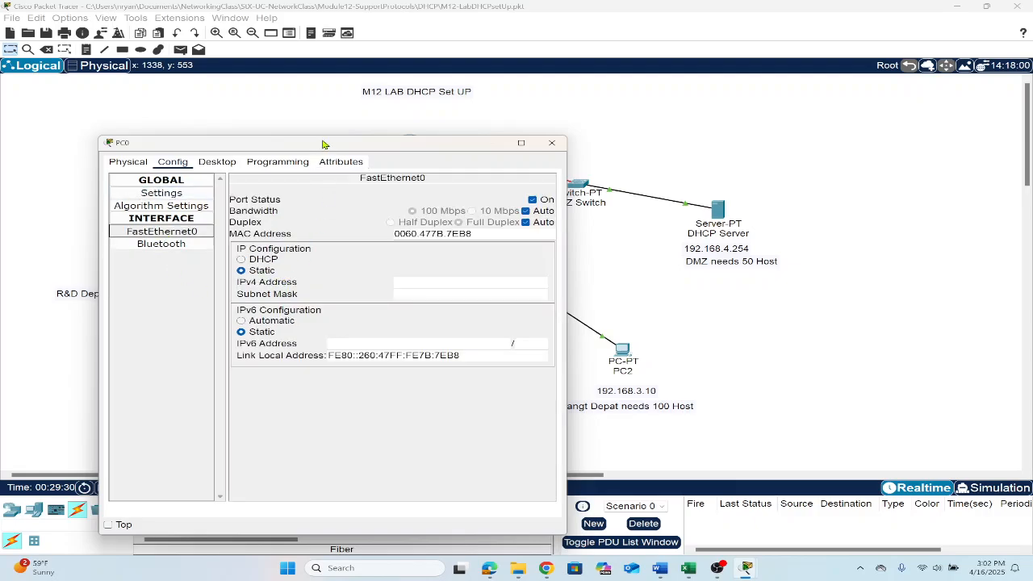
{"action": "left_click_drag", "start_coordinate": [322, 145], "coordinate": [661, 179]}
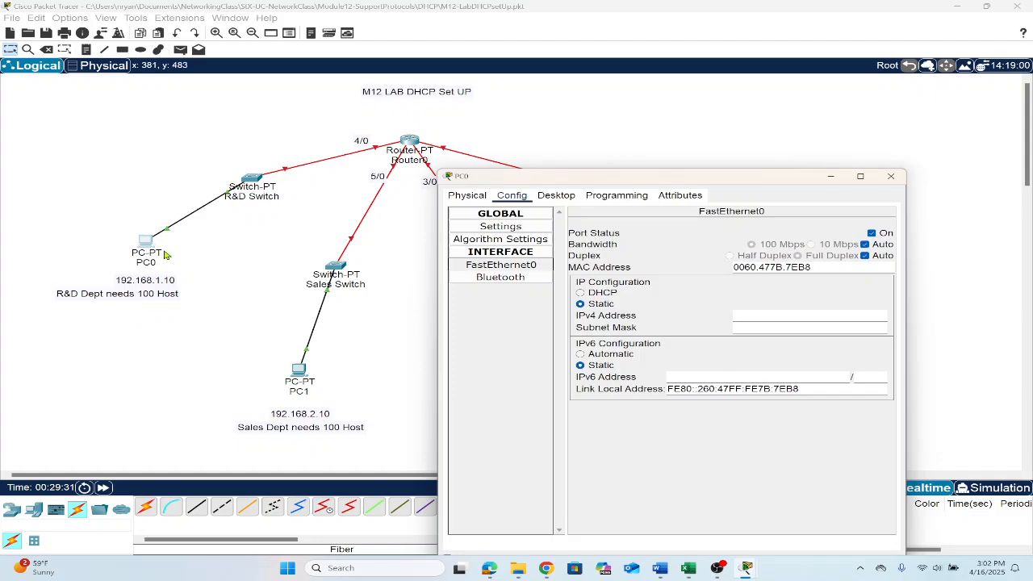
{"action": "left_click", "coordinate": [784, 319]}
{"action": "left_click", "coordinate": [780, 324]}
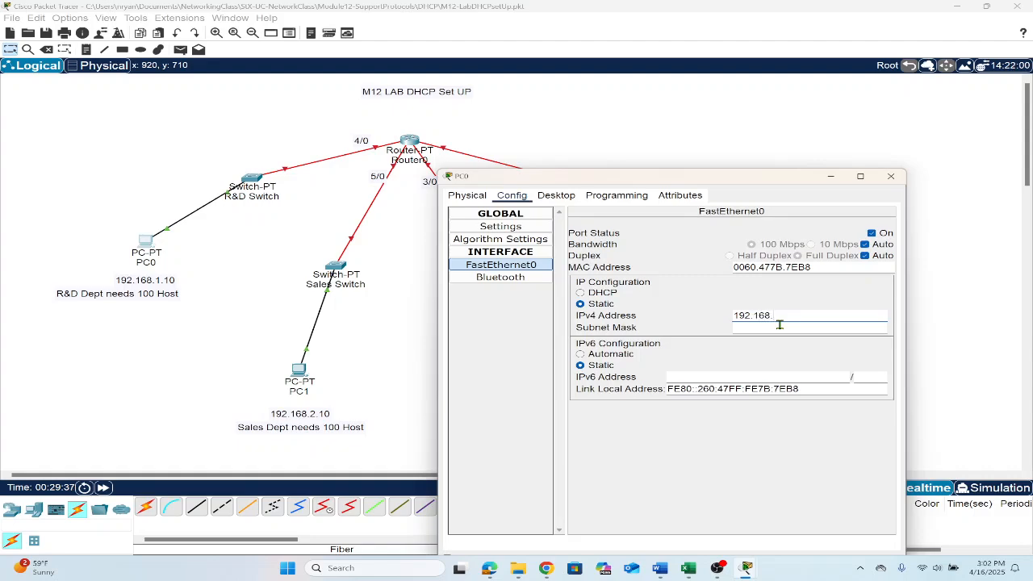
{"action": "type", "text": "192.168.1.10"}
{"action": "left_click", "coordinate": [779, 324]}
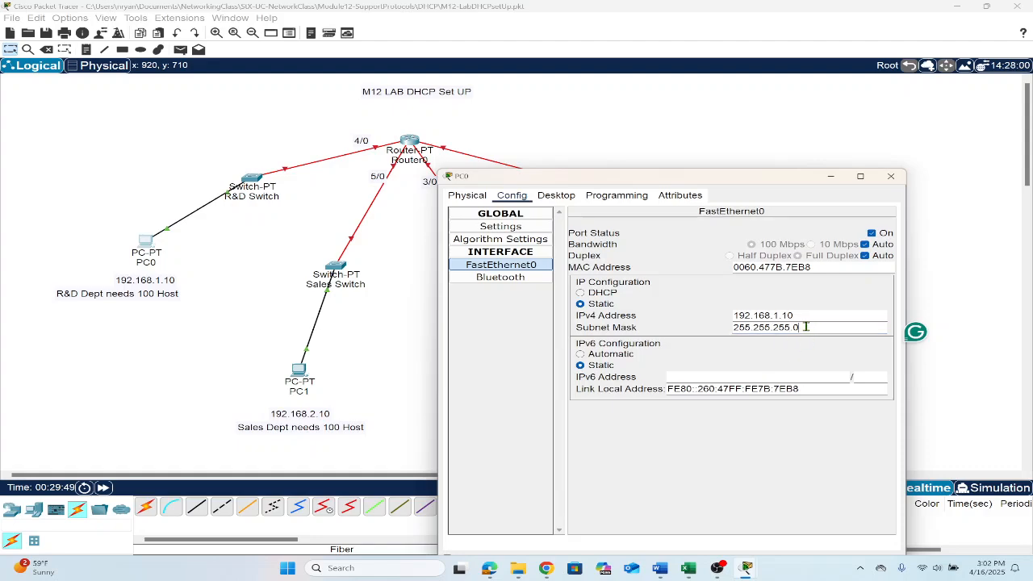
{"action": "left_click_drag", "start_coordinate": [806, 326], "coordinate": [791, 328]}
{"action": "left_click", "coordinate": [891, 178]}
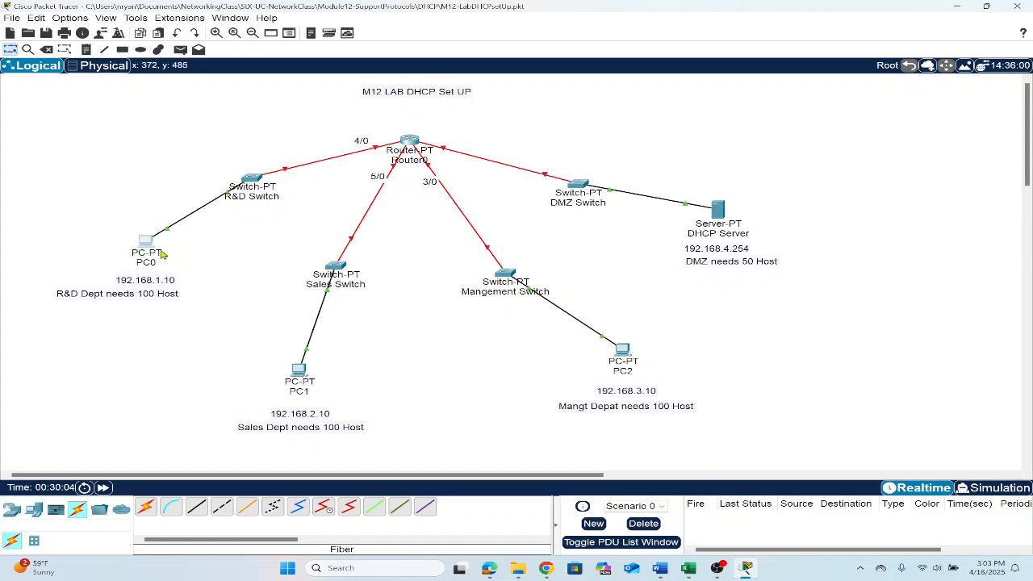
- Assign IPv4 address 192.168.1.1 with subnet mask 255.255.255.0 to FastEthernet4/0 on Router0 and close its window
{"action": "left_click", "coordinate": [409, 143]}
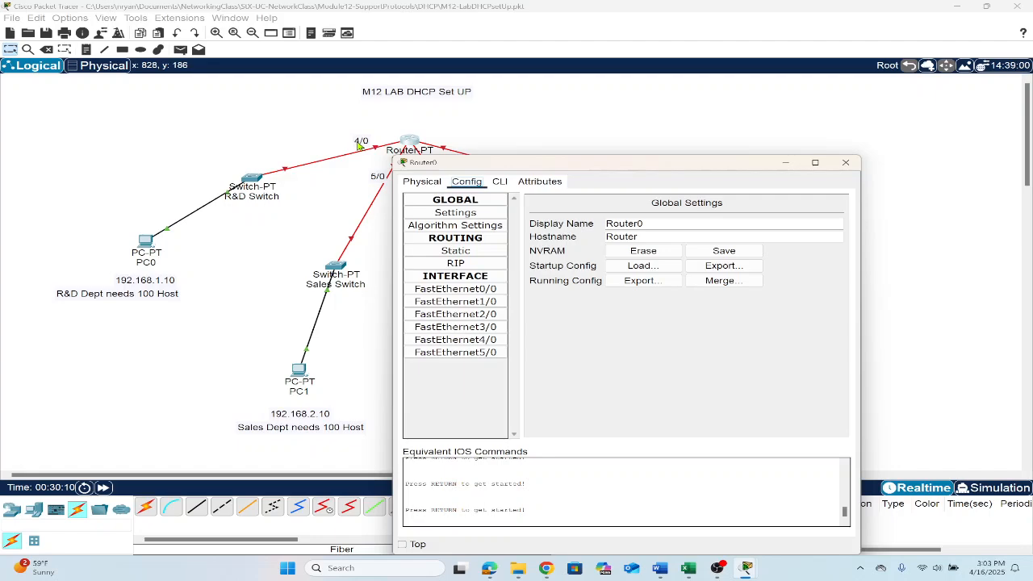
{"action": "left_click", "coordinate": [438, 342]}
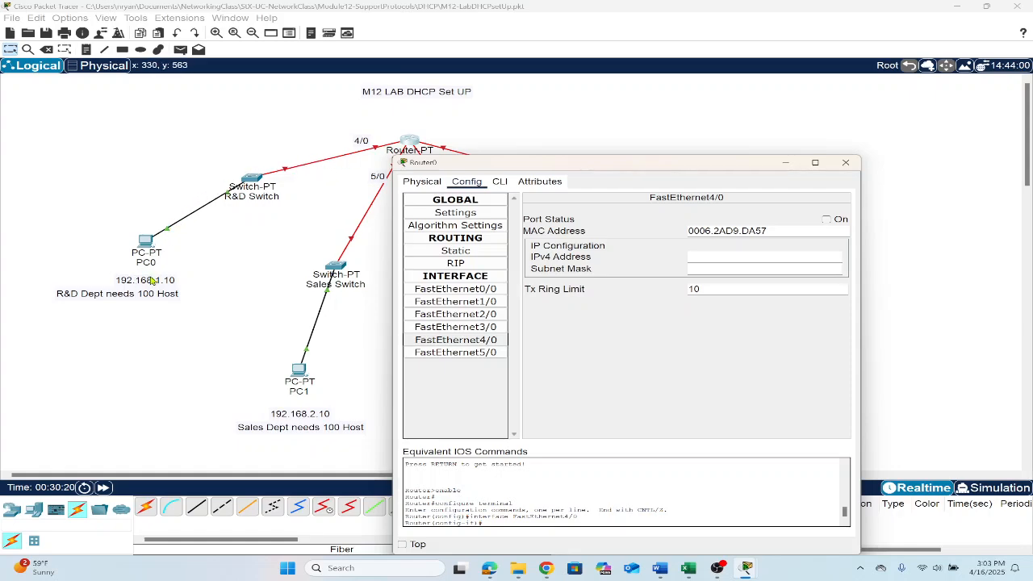
{"action": "left_click", "coordinate": [727, 258]}
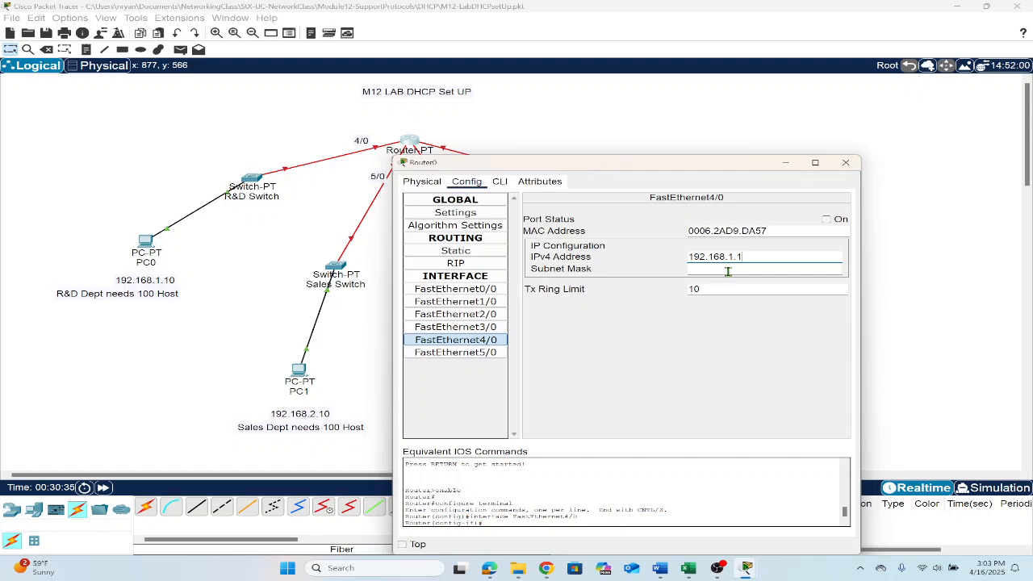
{"action": "left_click", "coordinate": [727, 271]}
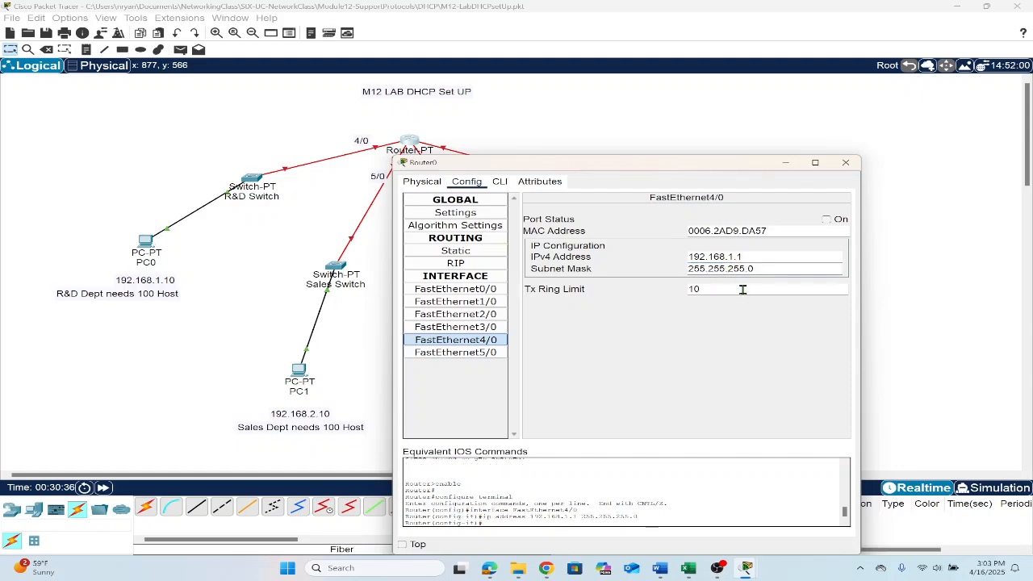
{"action": "left_click", "coordinate": [454, 214]}
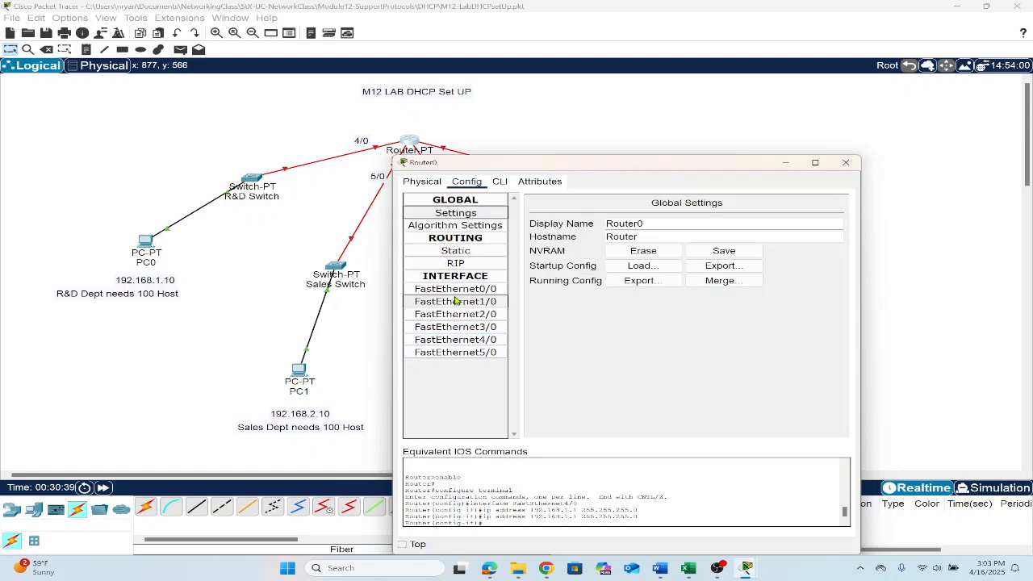
{"action": "left_click", "coordinate": [456, 340]}
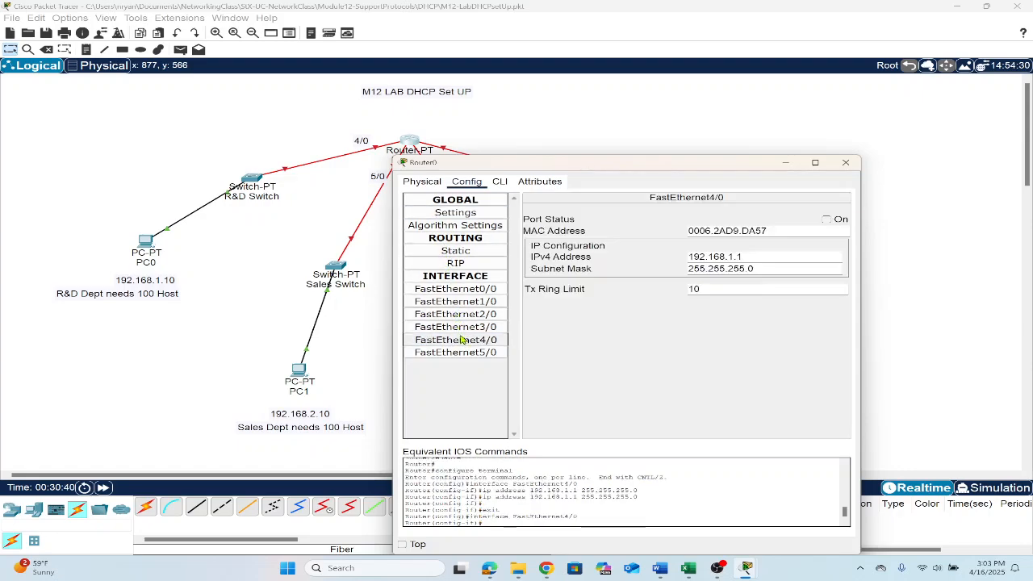
{"action": "left_click", "coordinate": [849, 164]}
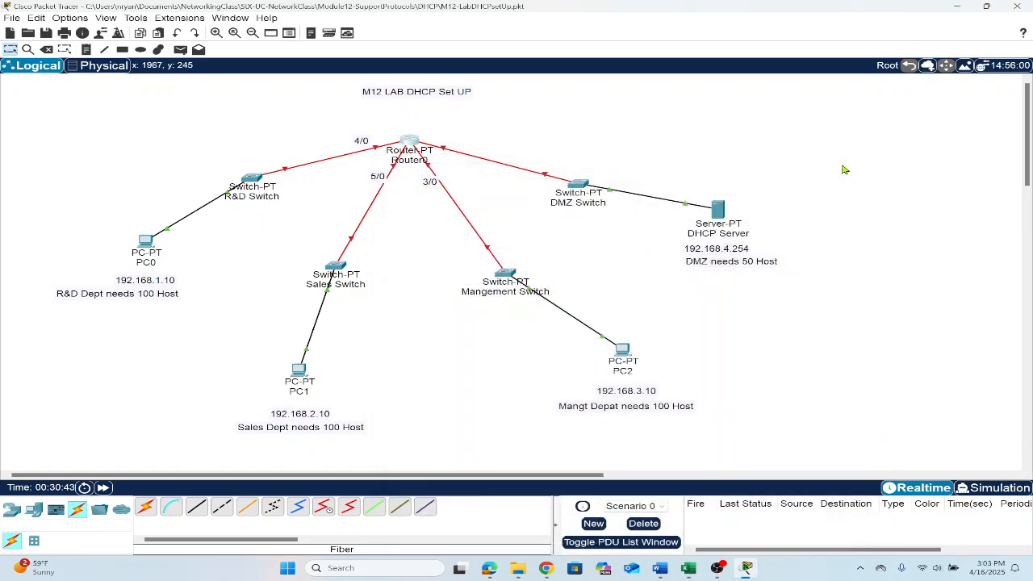
- Fast-forward the simulation time and ping 192.168.1.1 from PC0's Command Prompt to test the gateway
{"action": "left_click", "coordinate": [104, 489]}
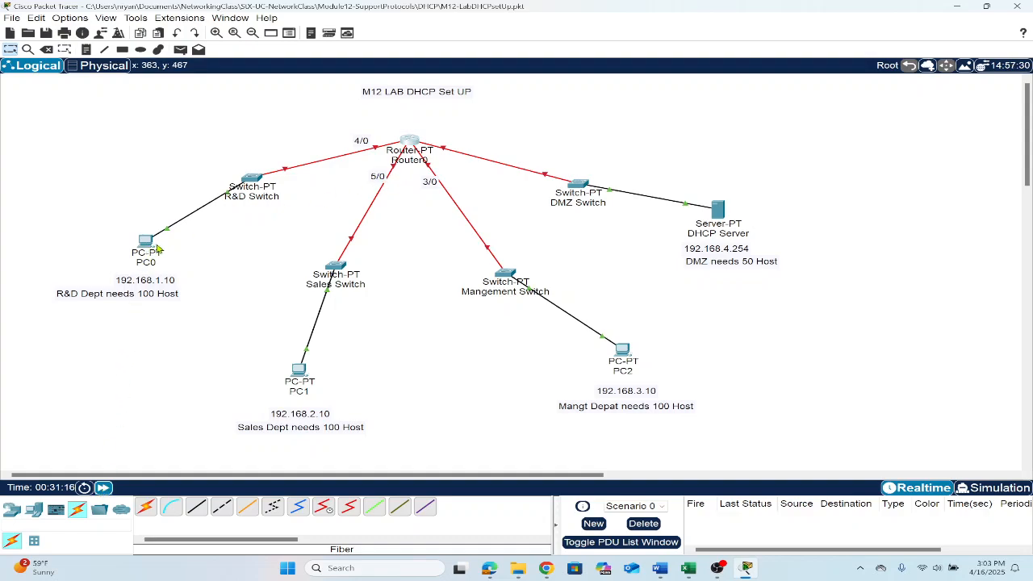
{"action": "left_click", "coordinate": [147, 243]}
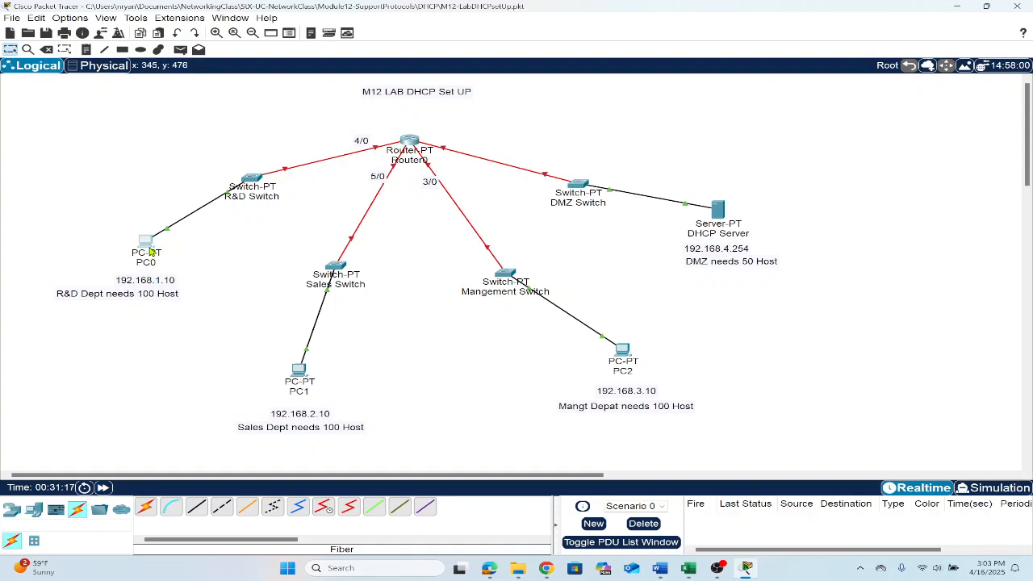
{"action": "left_click", "coordinate": [515, 182]}
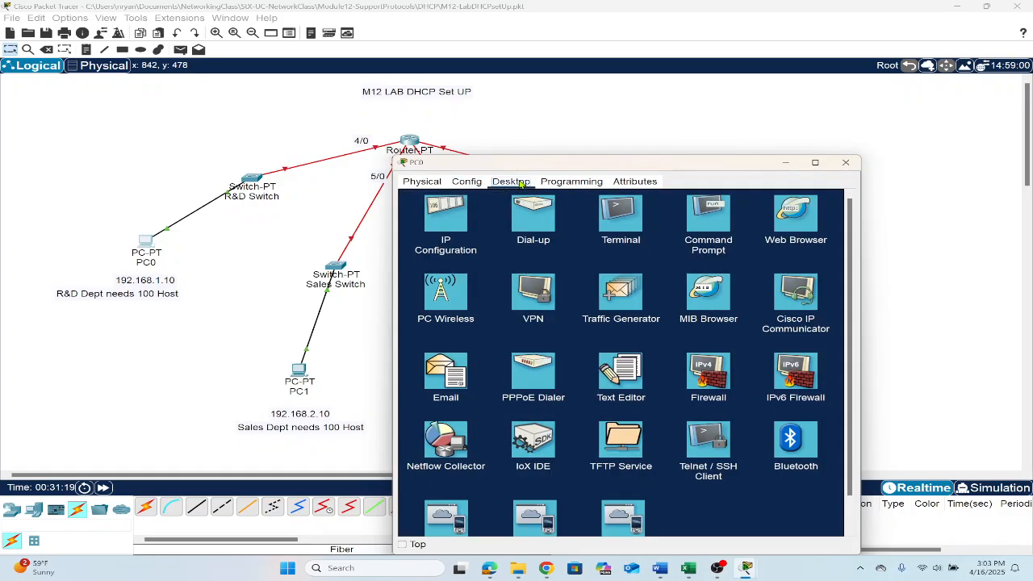
{"action": "left_click", "coordinate": [704, 224]}
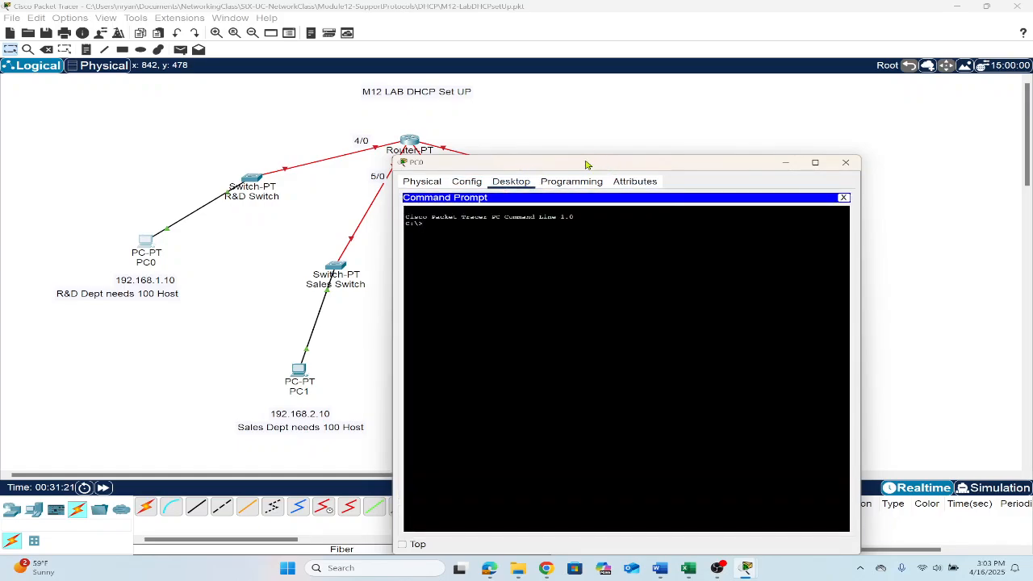
{"action": "left_click_drag", "start_coordinate": [589, 163], "coordinate": [668, 133]}
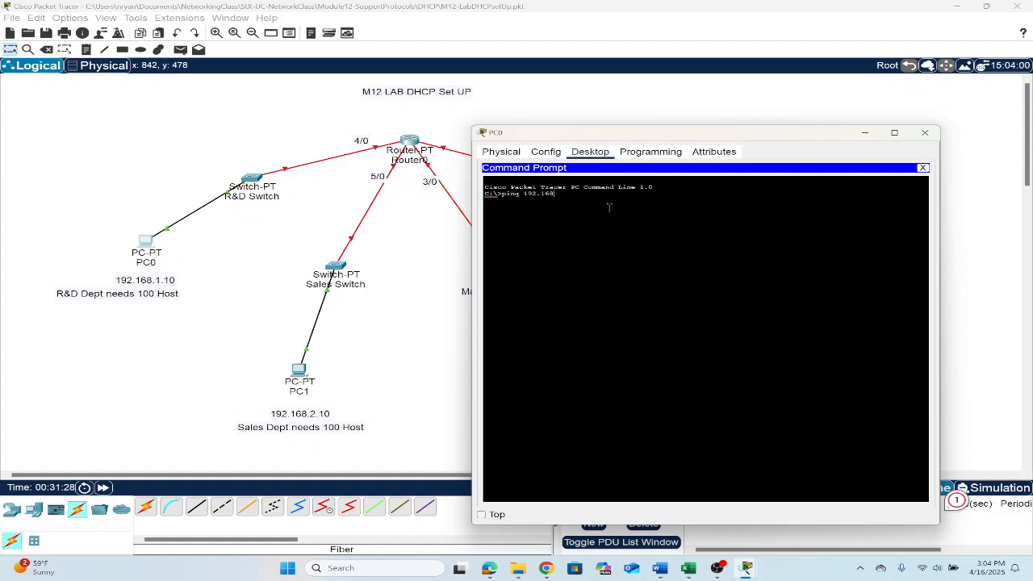
{"action": "key", "text": "Return"}
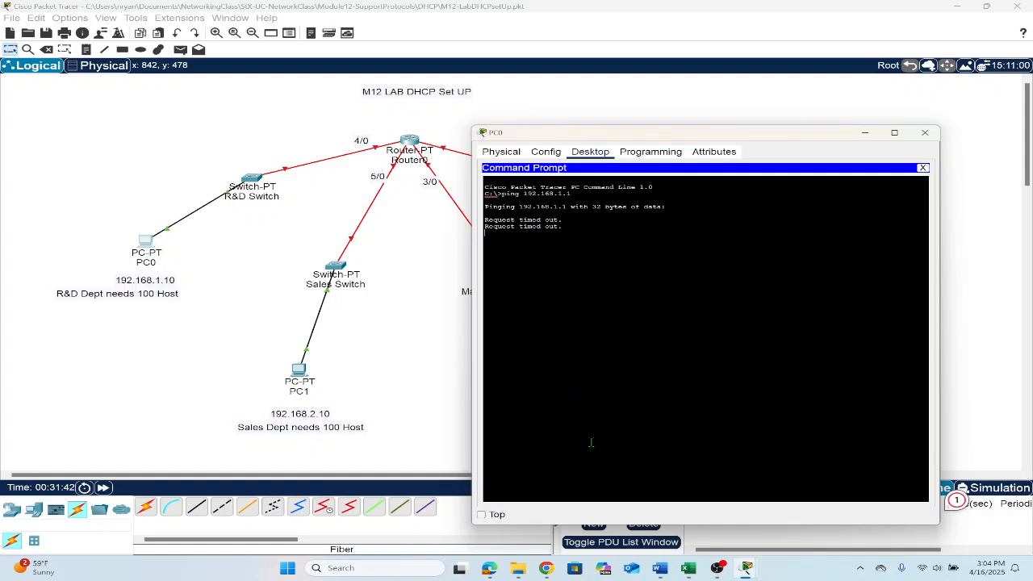
{"action": "mouse_move", "coordinate": [728, 574]}
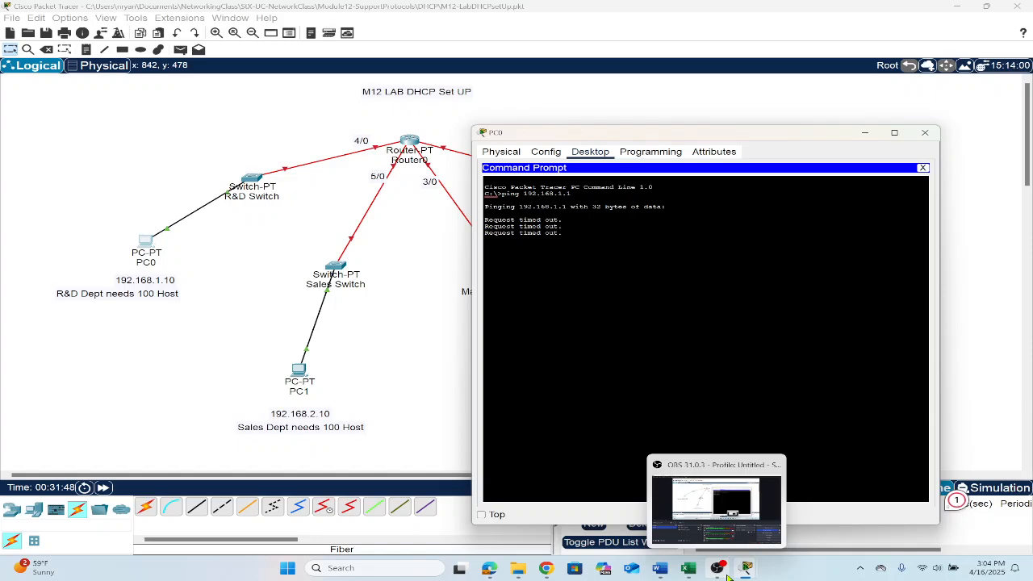
{"action": "left_click", "coordinate": [729, 574]}
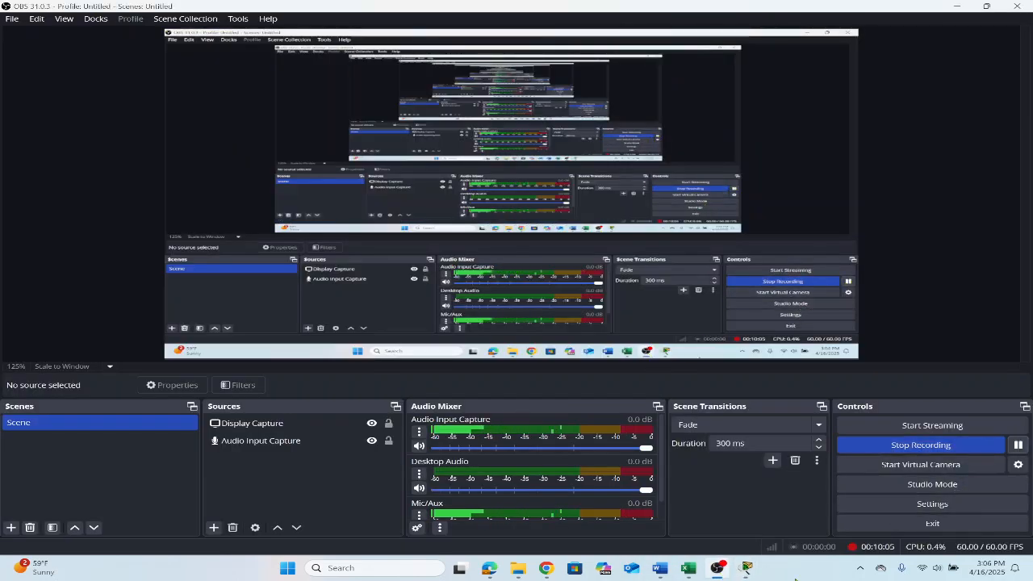
{"action": "left_click", "coordinate": [714, 570]}
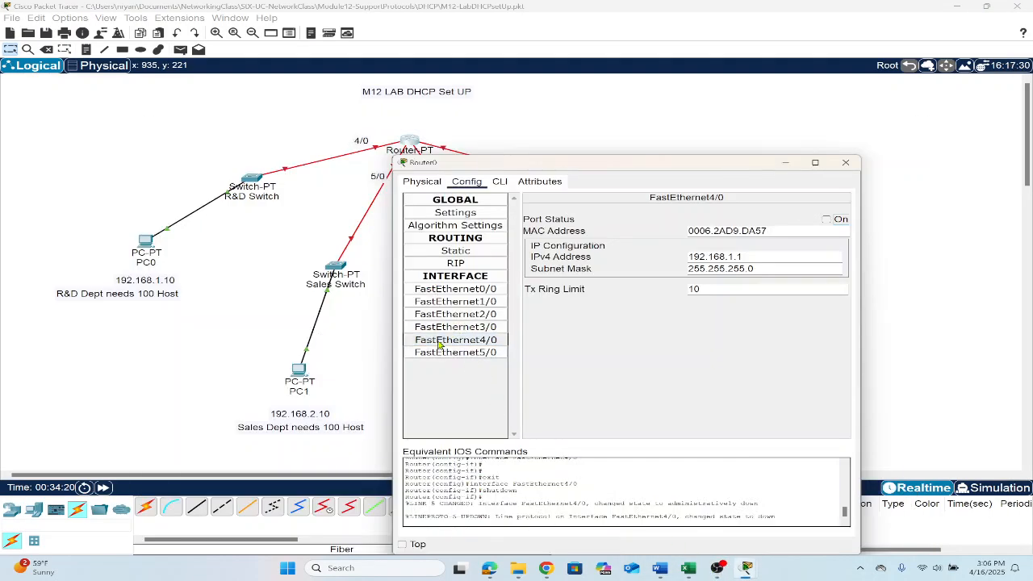
- Reopen Router0's configuration and turn on the port status of FastEthernet4/0
{"action": "left_click", "coordinate": [845, 163]}
{"action": "left_click", "coordinate": [411, 144]}
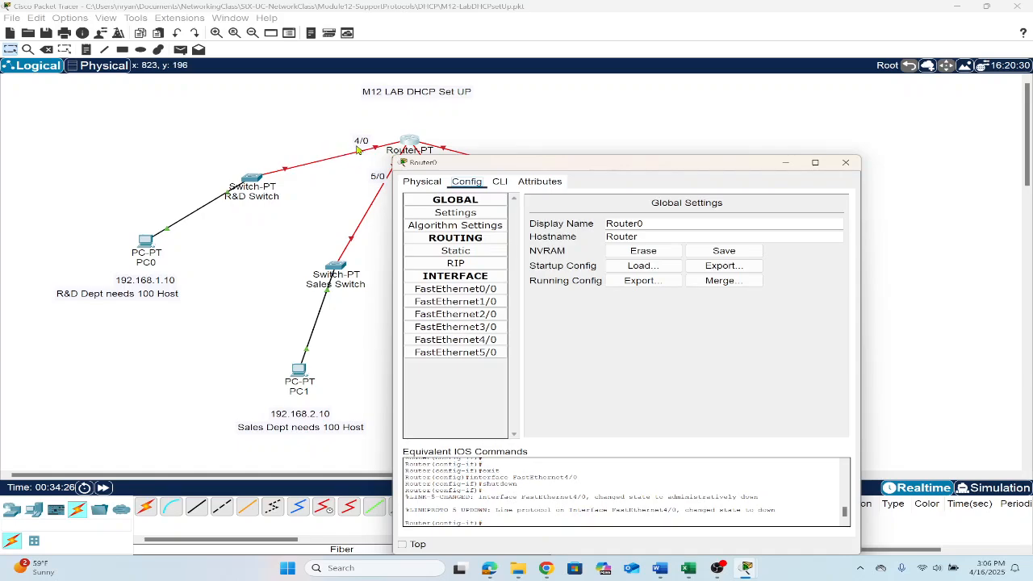
{"action": "left_click", "coordinate": [450, 342]}
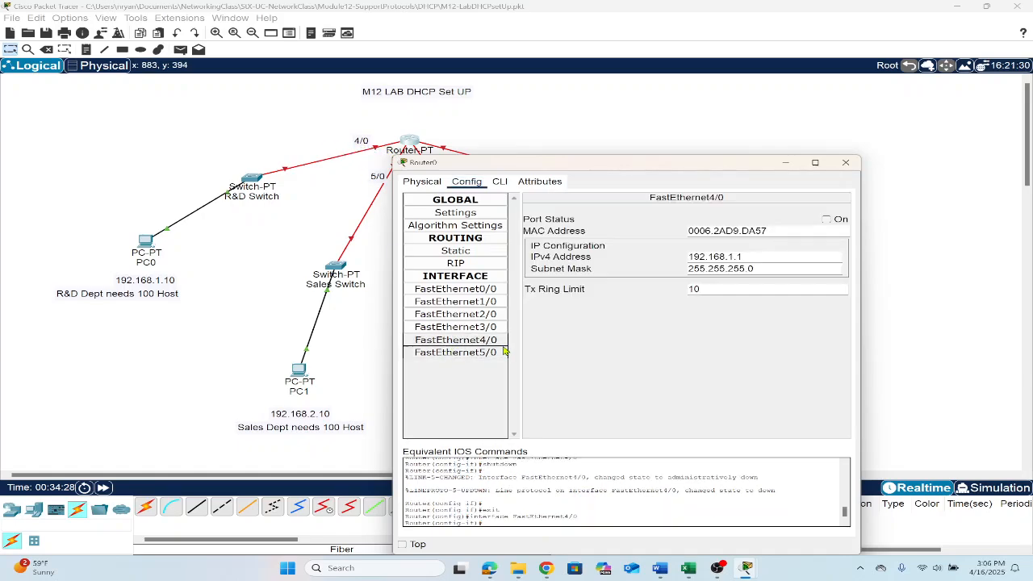
{"action": "left_click", "coordinate": [827, 219]}
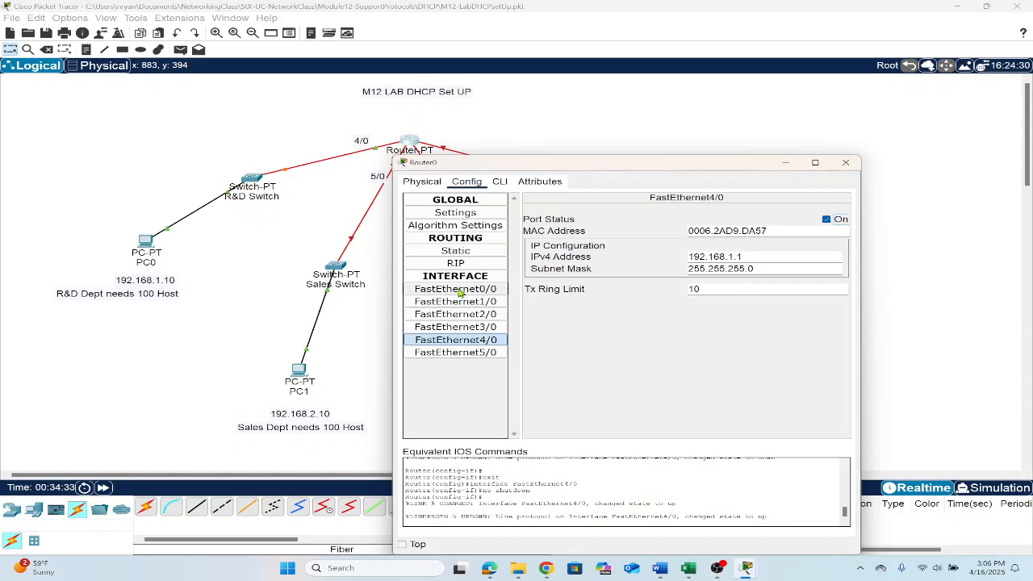
- Turn on the port status of FastEthernet0/0, FastEthernet1/0 and FastEthernet2/0 on Router0
{"action": "left_click", "coordinate": [457, 289]}
{"action": "left_click", "coordinate": [826, 218]}
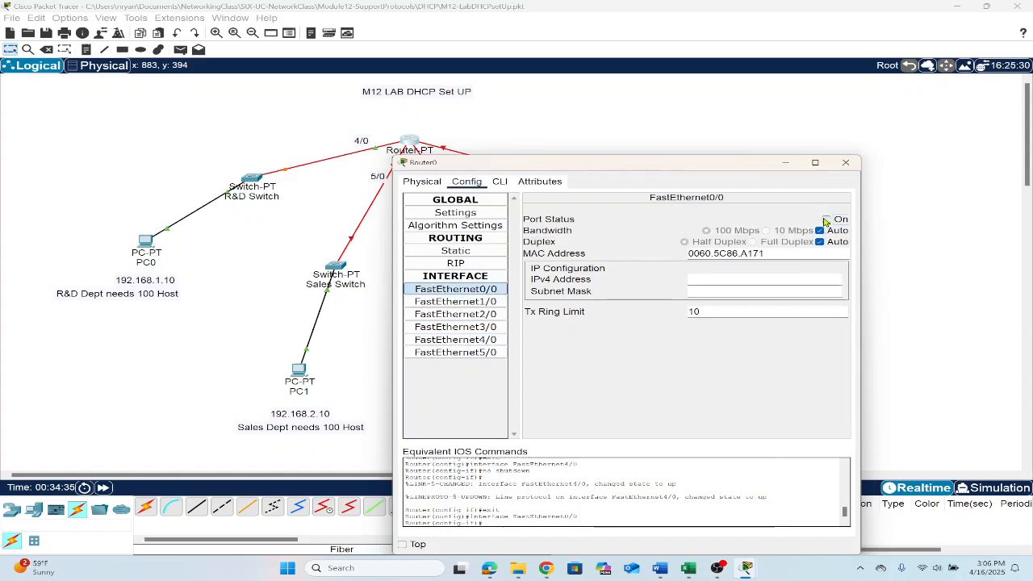
{"action": "left_click", "coordinate": [476, 303]}
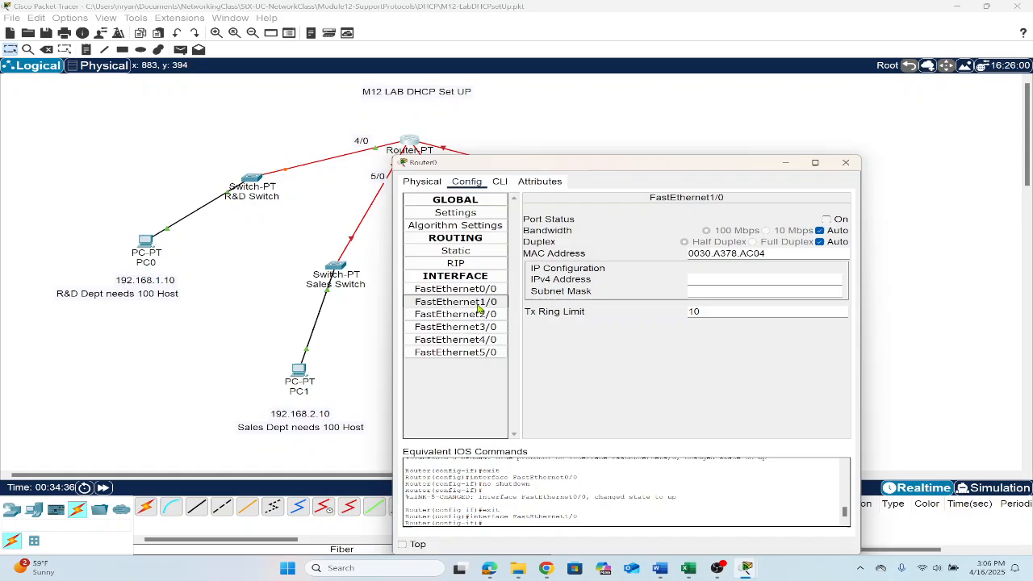
{"action": "left_click", "coordinate": [826, 219]}
{"action": "left_click", "coordinate": [436, 313]}
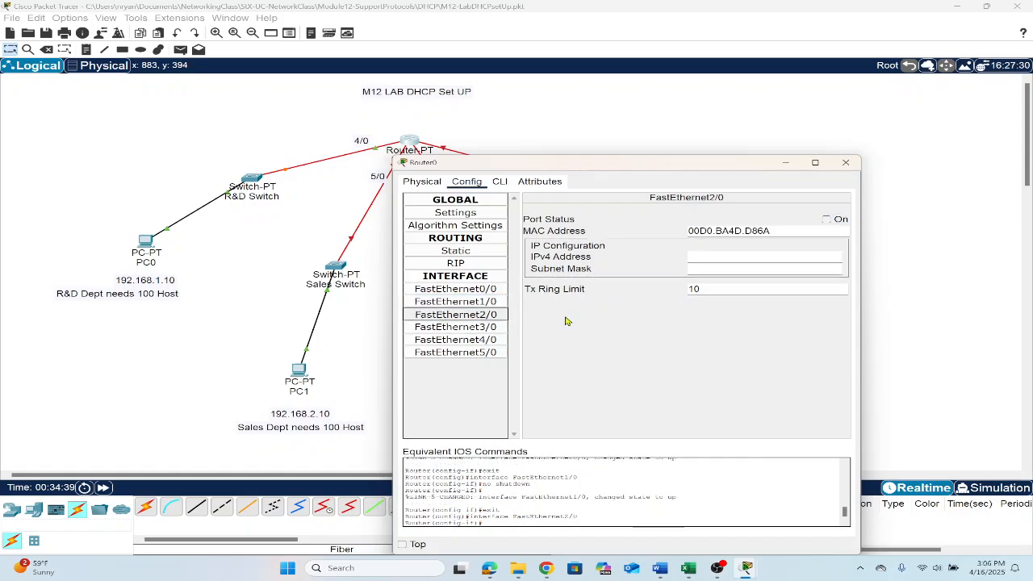
{"action": "left_click", "coordinate": [826, 219]}
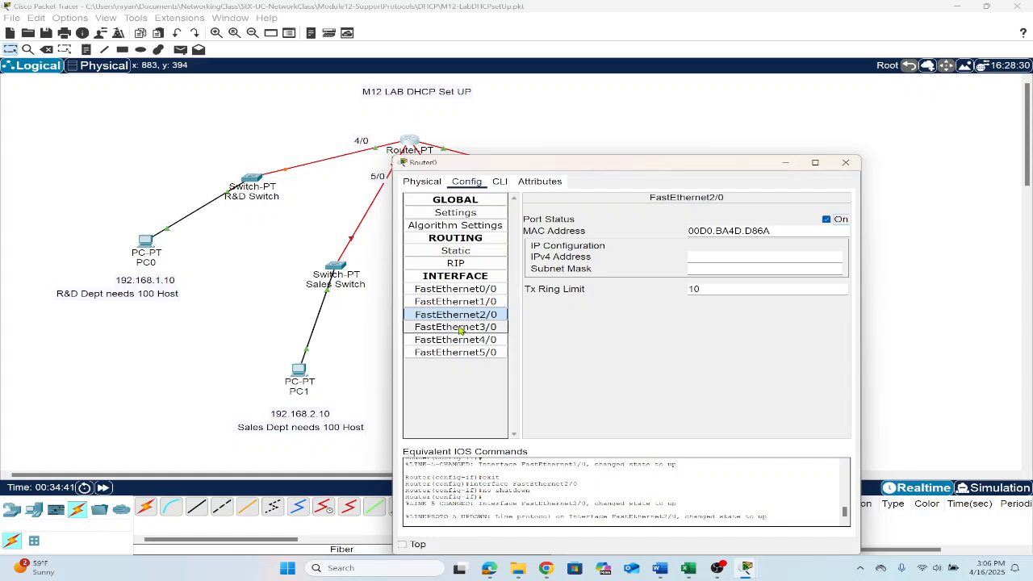
- Turn on the port status of FastEthernet3/0 and FastEthernet5/0 on Router0 and close its window
{"action": "left_click", "coordinate": [460, 326]}
{"action": "left_click", "coordinate": [827, 219]}
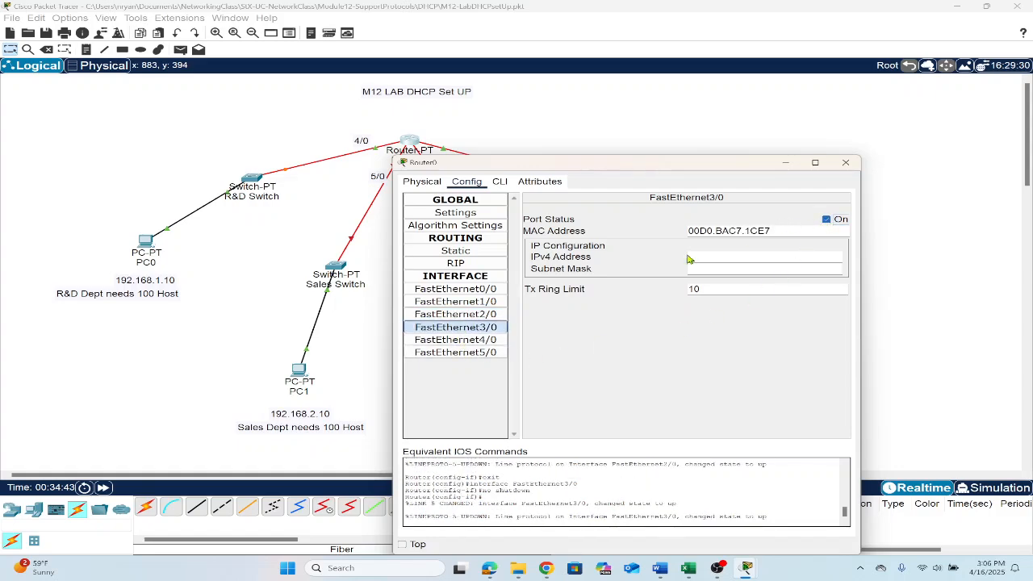
{"action": "left_click", "coordinate": [455, 339]}
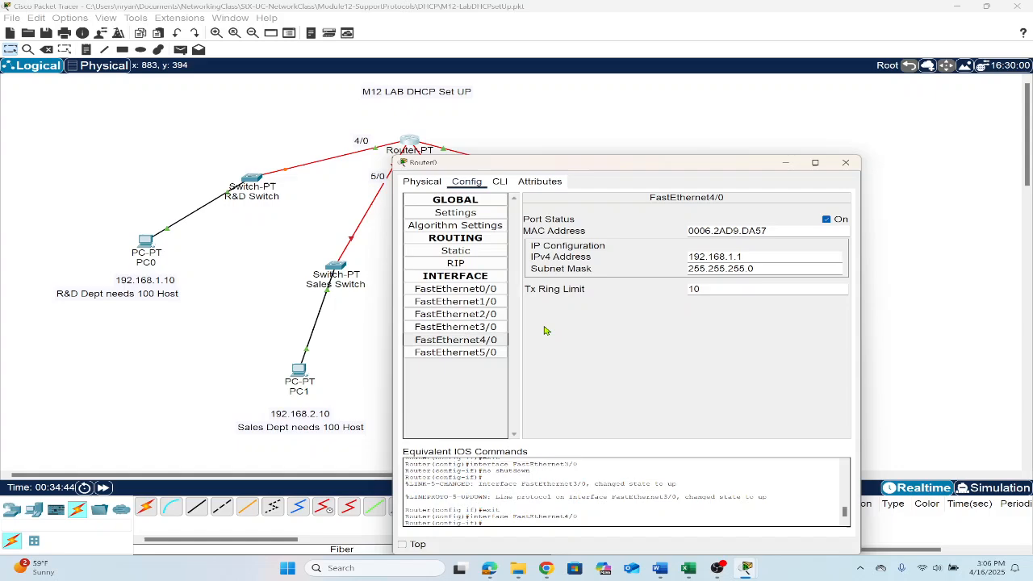
{"action": "left_click", "coordinate": [484, 353]}
{"action": "left_click", "coordinate": [826, 219]}
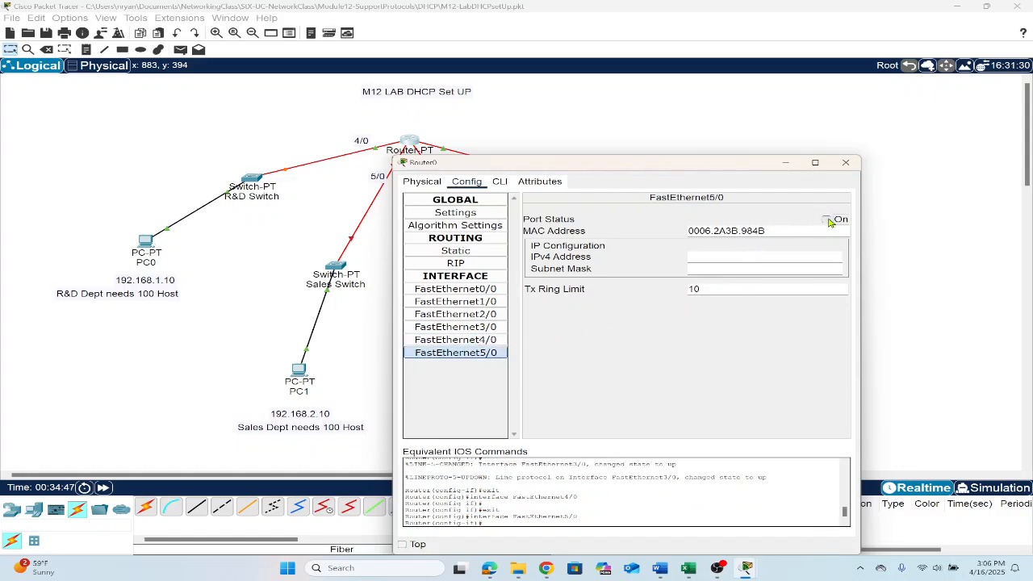
{"action": "left_click", "coordinate": [846, 162]}
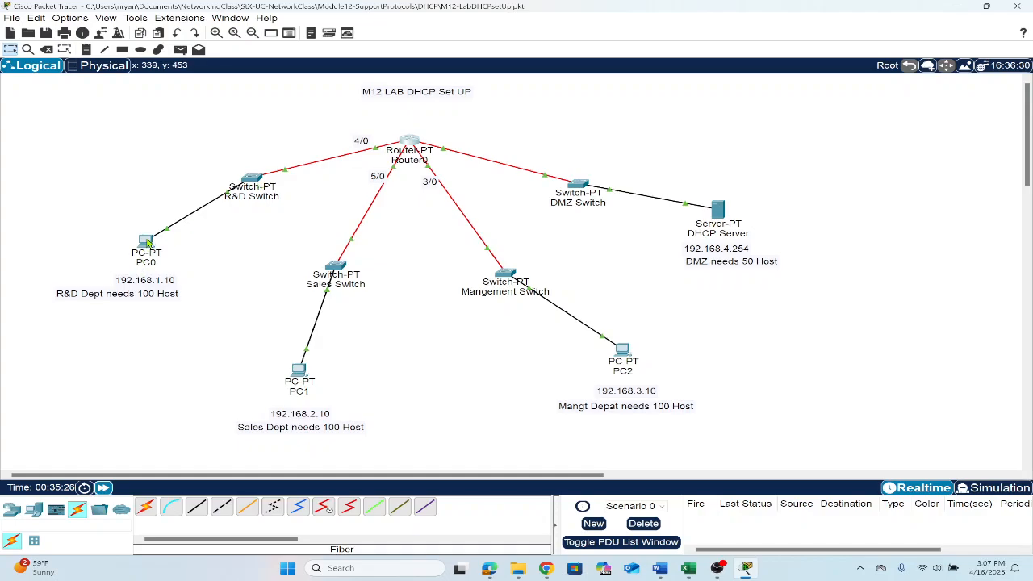
- Repeat the ping to 192.168.1.1 from PC0's Command Prompt to test the gateway, and close the PC0 window
{"action": "left_click", "coordinate": [146, 252]}
{"action": "left_click", "coordinate": [709, 214]}
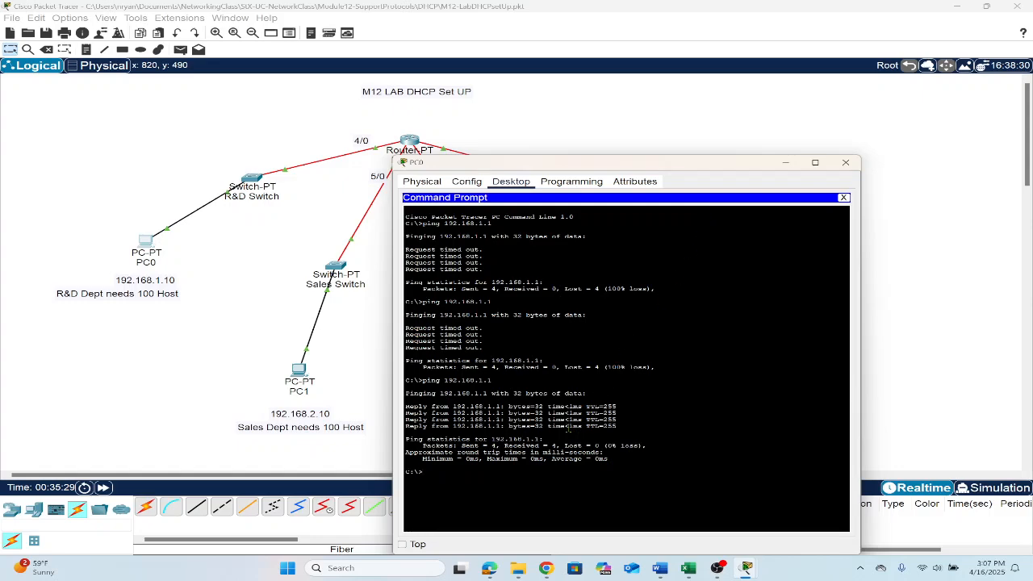
{"action": "key", "text": "Up"}
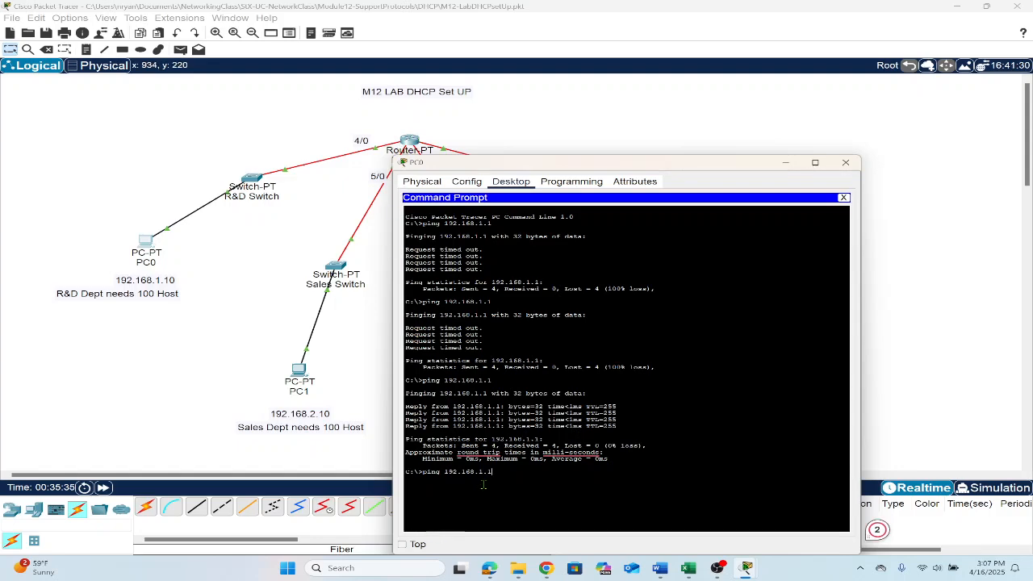
{"action": "key", "text": "Return"}
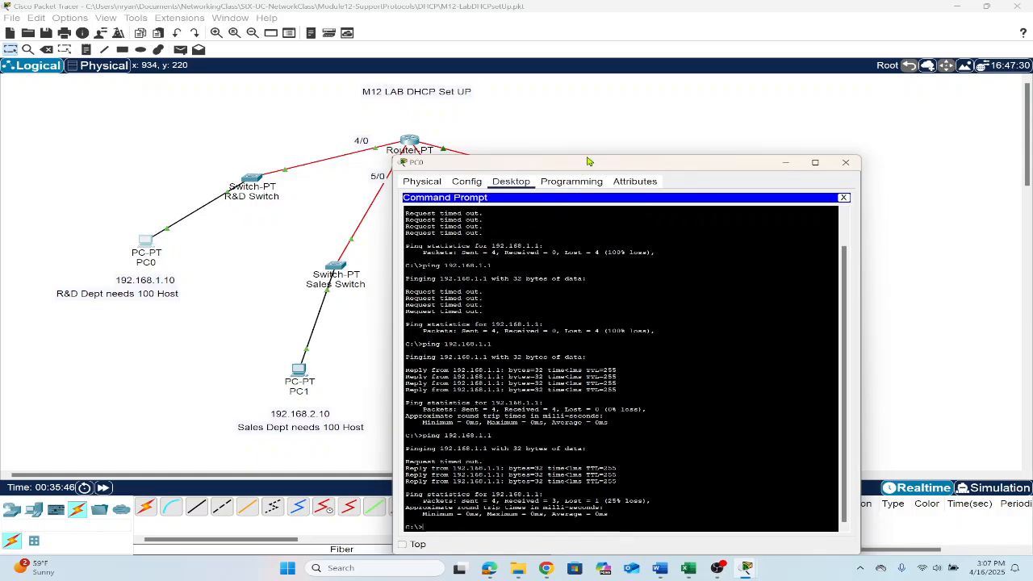
{"action": "left_click_drag", "start_coordinate": [584, 161], "coordinate": [688, 70]}
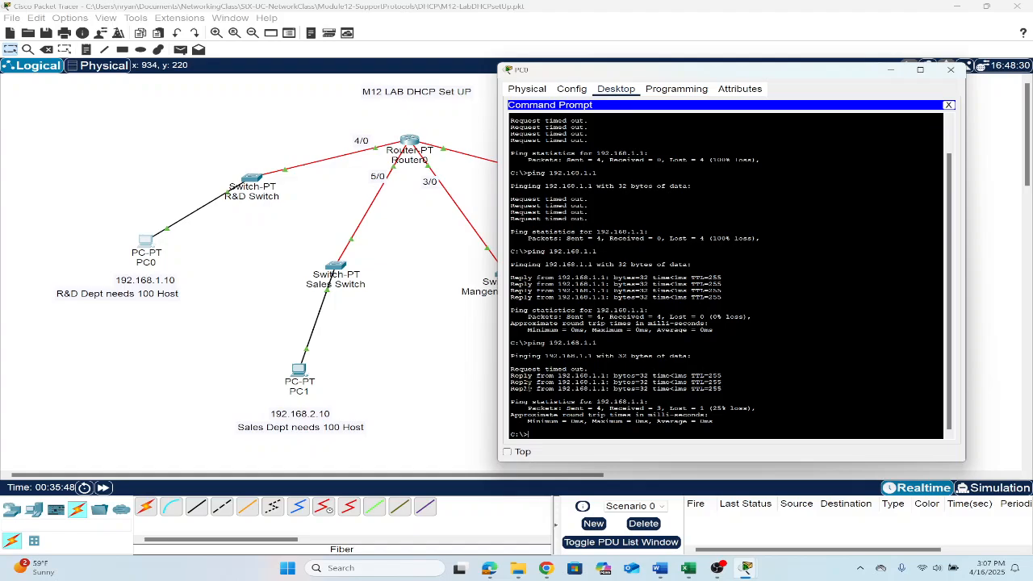
{"action": "key", "text": "Up"}
{"action": "key", "text": "Return"}
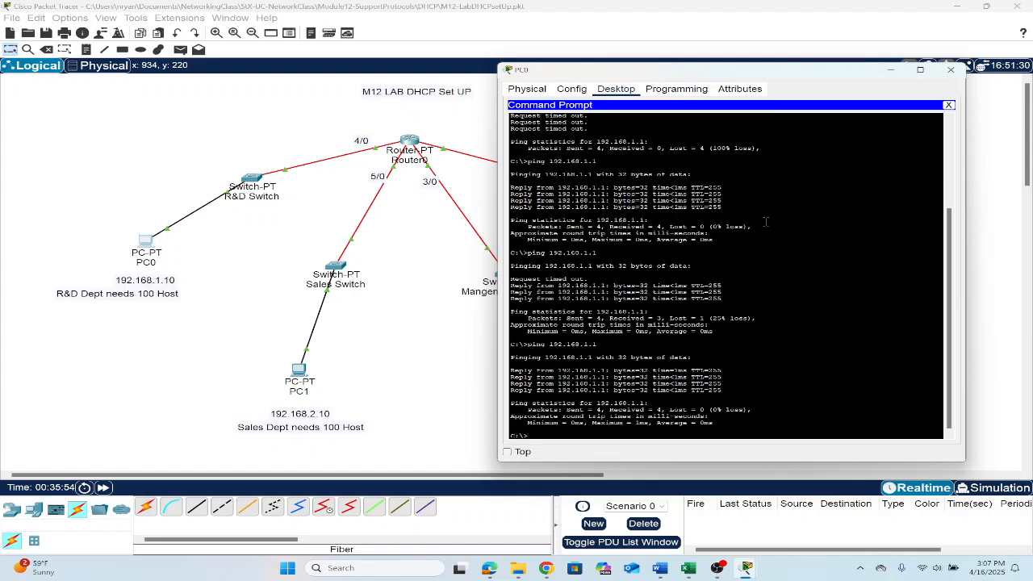
{"action": "left_click", "coordinate": [951, 73]}
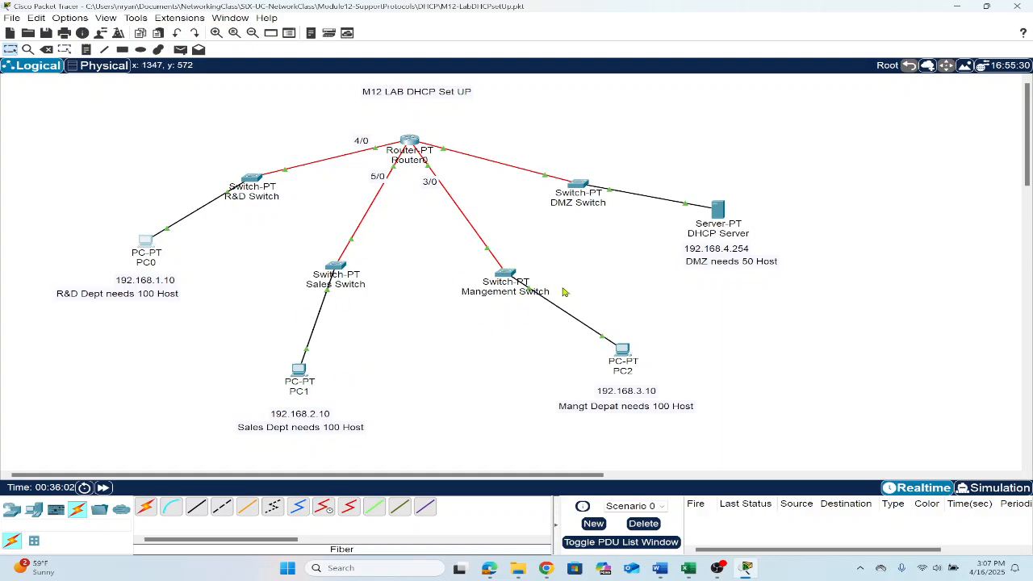
- Set PC1's IPv4 default gateway to 192.168.2.1
{"action": "left_click", "coordinate": [298, 376]}
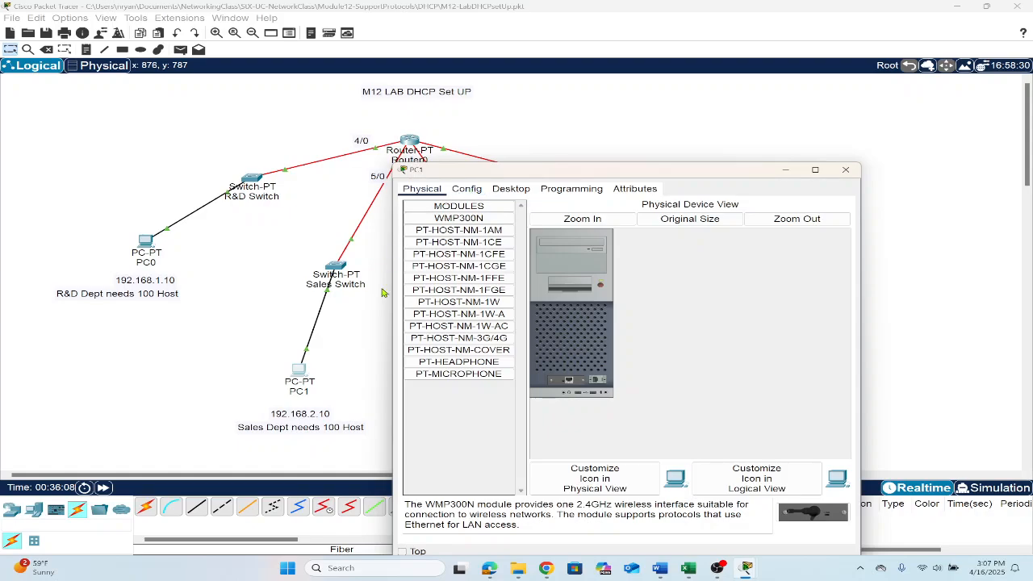
{"action": "left_click", "coordinate": [464, 191]}
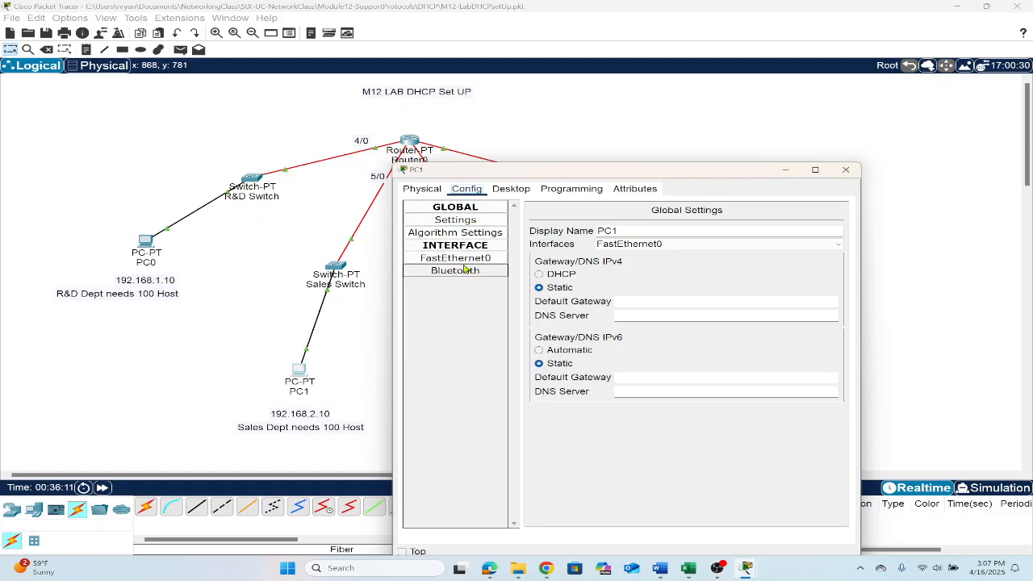
{"action": "left_click", "coordinate": [653, 301]}
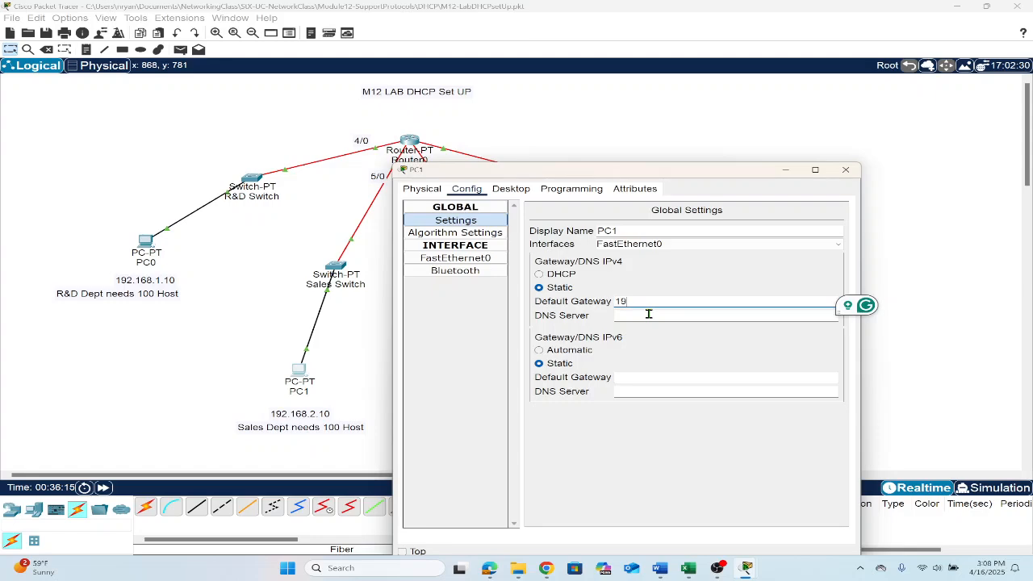
{"action": "type", "text": "192.1"}
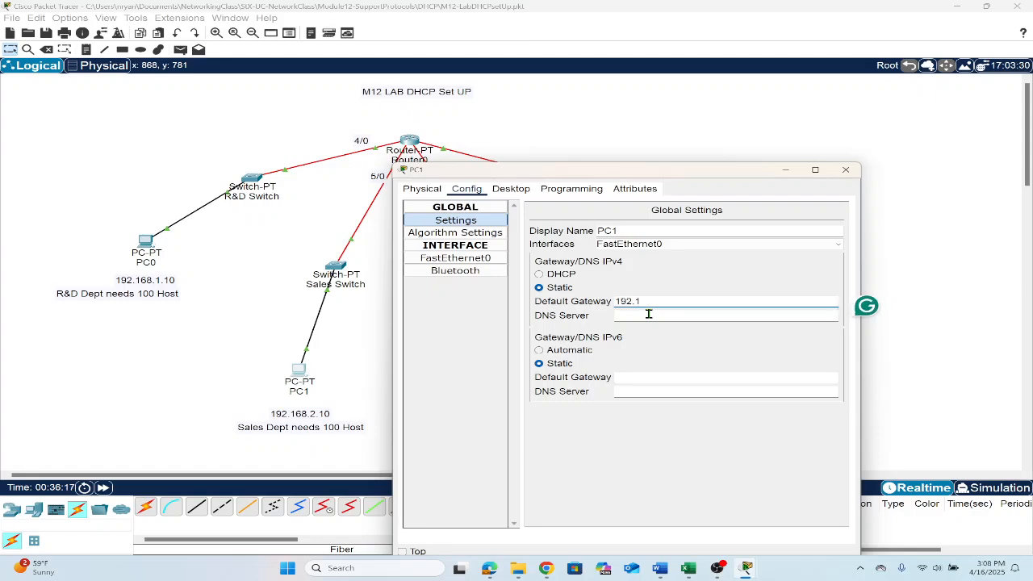
{"action": "type", "text": "68.2.1"}
- Set PC1's IPv4 DNS server to 192.168.4.254
{"action": "left_click_drag", "start_coordinate": [649, 174], "coordinate": [566, 287]}
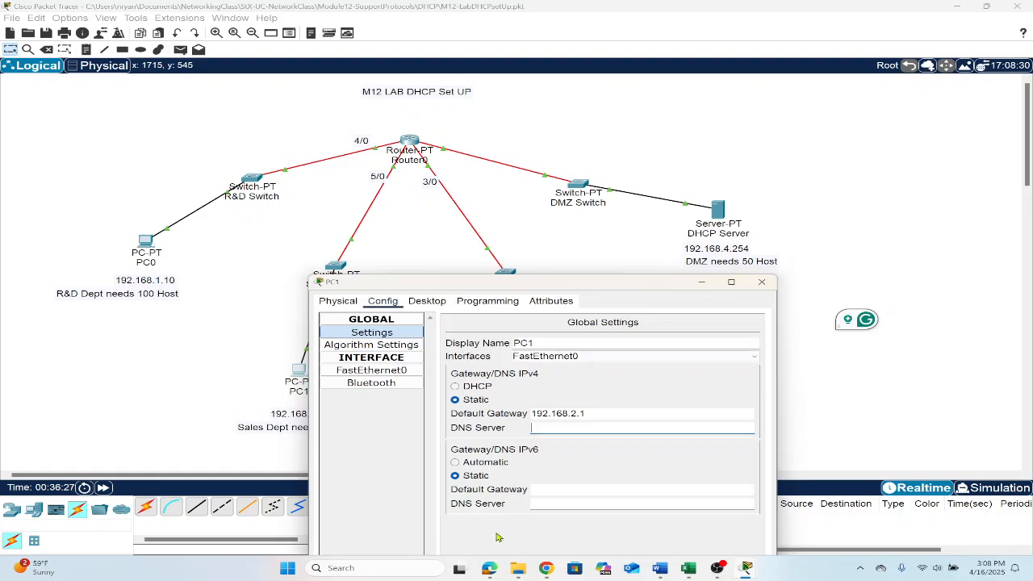
{"action": "left_click", "coordinate": [546, 425]}
{"action": "type", "text": "19"}
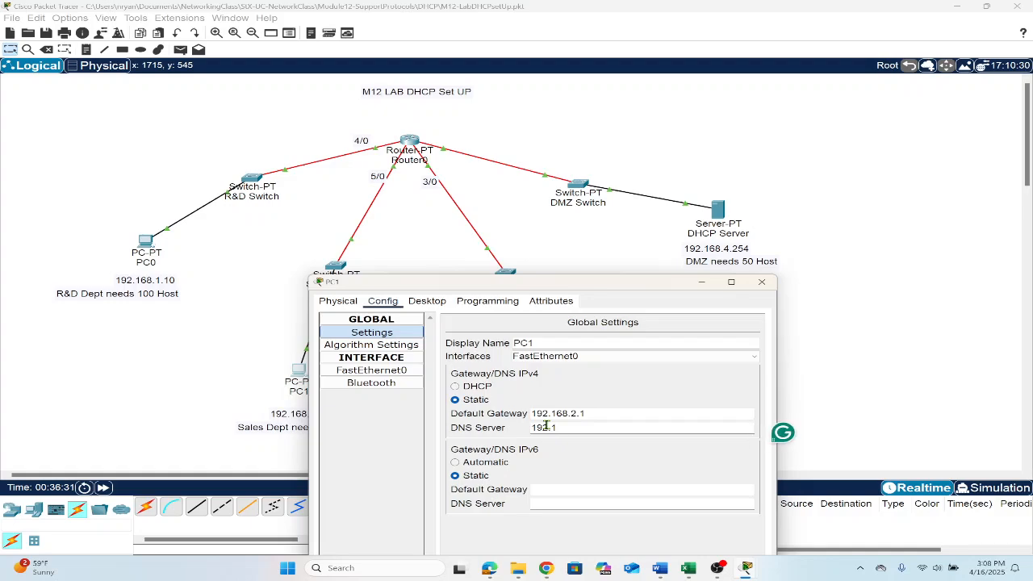
{"action": "type", "text": "2.168.4."}
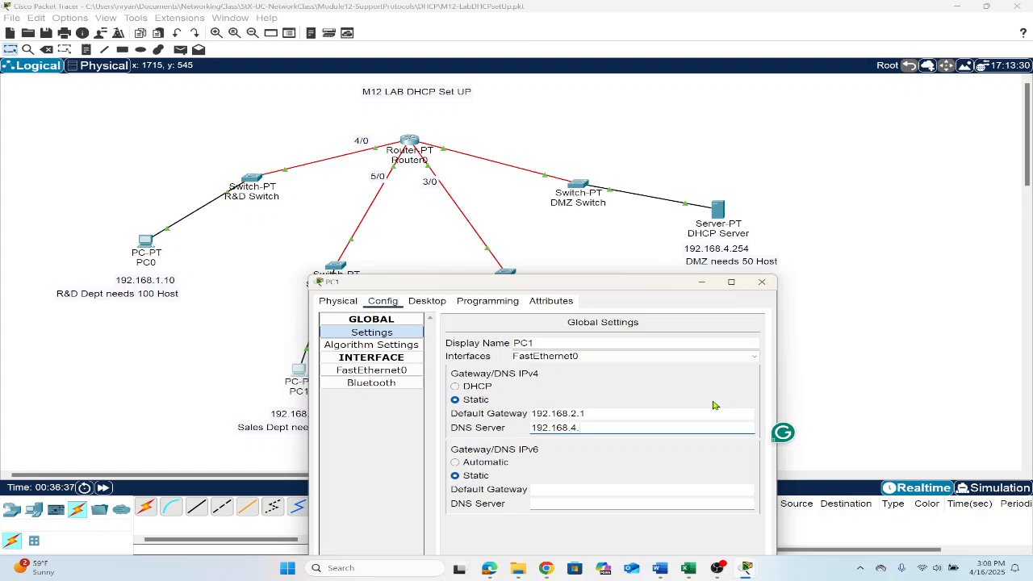
{"action": "type", "text": "254"}
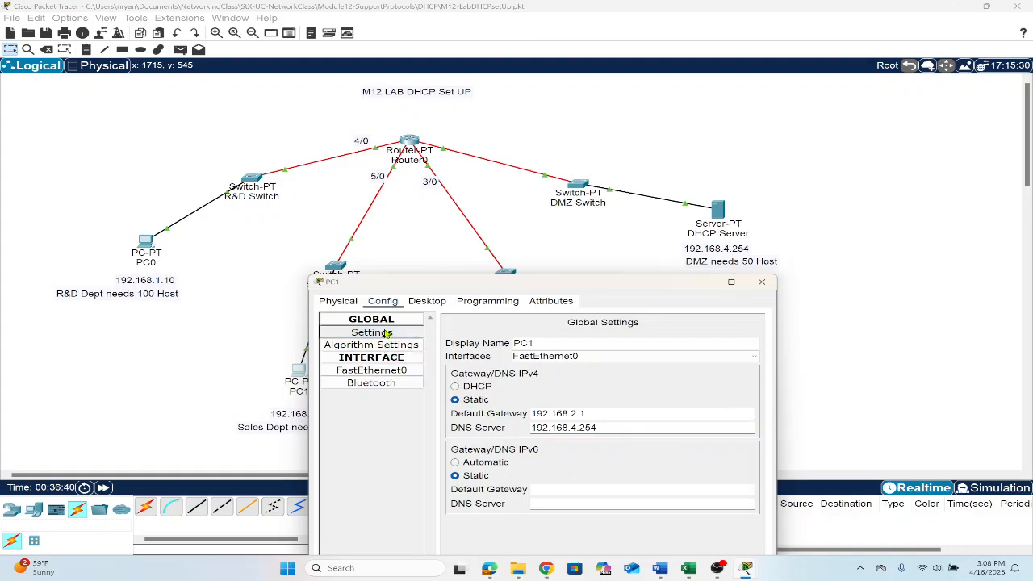
- Give PC1's FastEthernet0 the static IPv4 address 192.168.2.10 with subnet mask 255.255.255.0 and close the PC1 window
{"action": "left_click", "coordinate": [383, 371]}
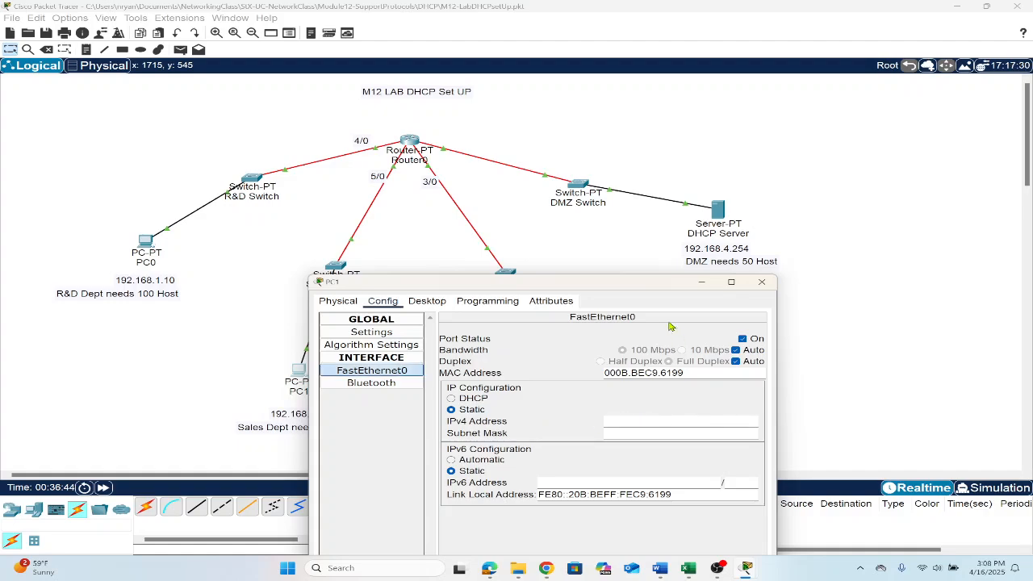
{"action": "left_click_drag", "start_coordinate": [619, 276], "coordinate": [787, 201]}
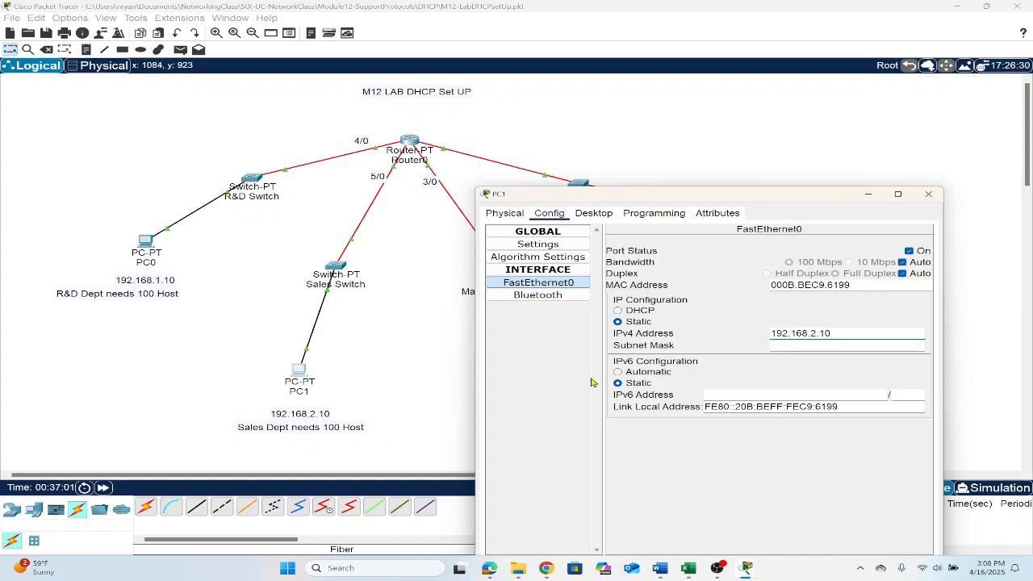
{"action": "left_click", "coordinate": [788, 346]}
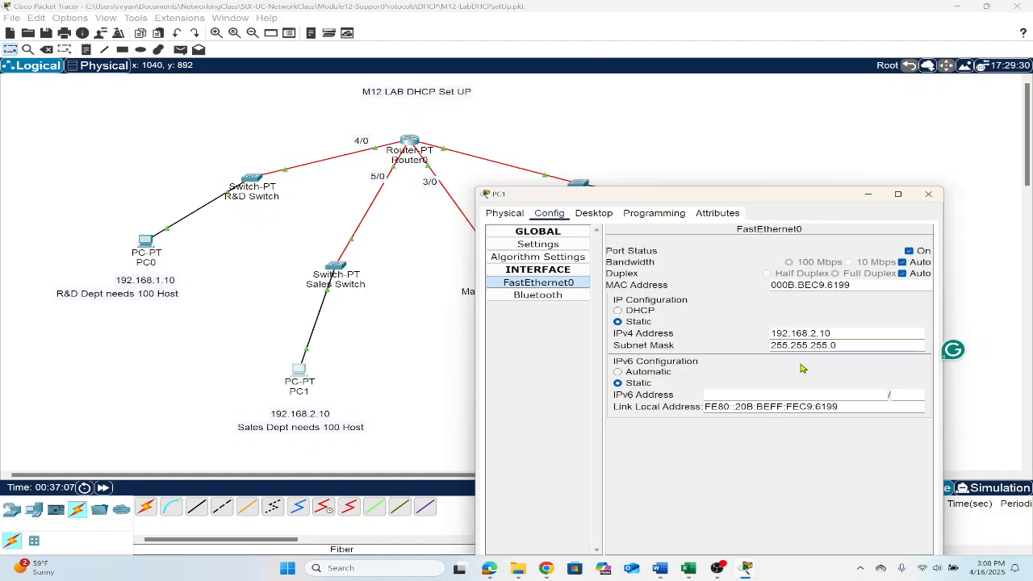
{"action": "left_click", "coordinate": [927, 194]}
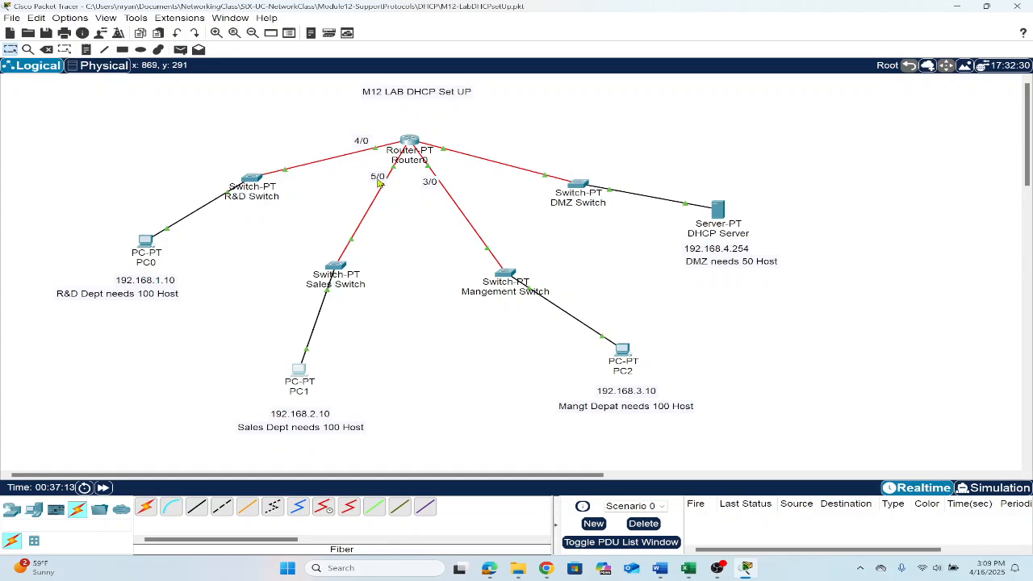
- Assign IPv4 address 192.168.2.1 with subnet mask 255.255.255.0 to FastEthernet5/0 on Router0 and fast-forward the simulation time
{"action": "left_click", "coordinate": [409, 142]}
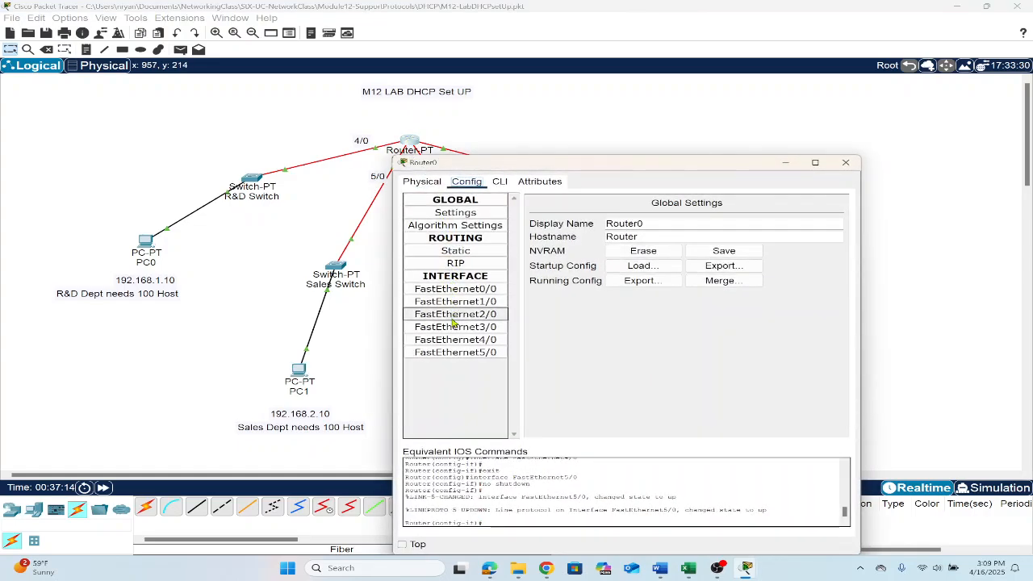
{"action": "left_click", "coordinate": [456, 354]}
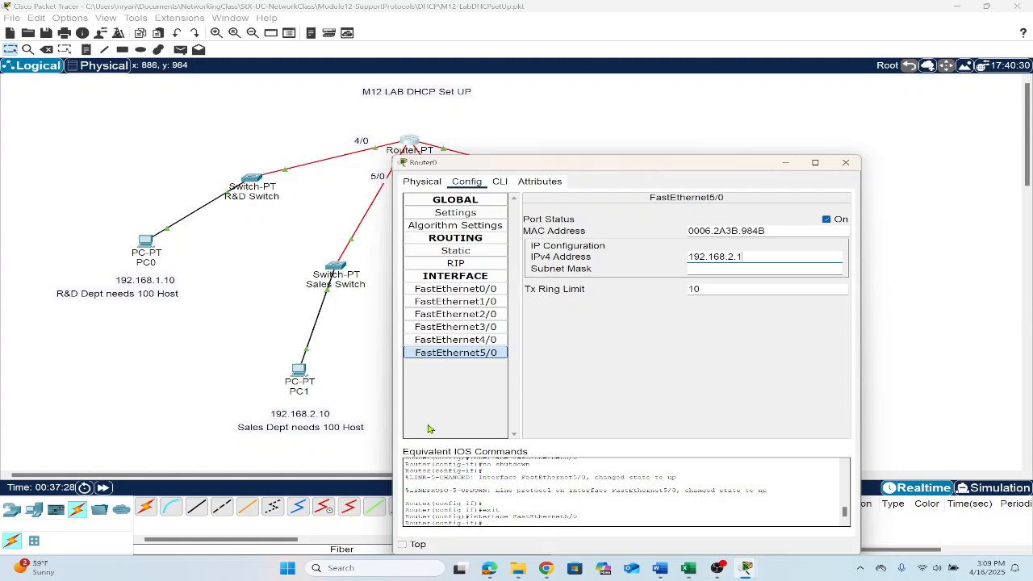
{"action": "left_click", "coordinate": [750, 269]}
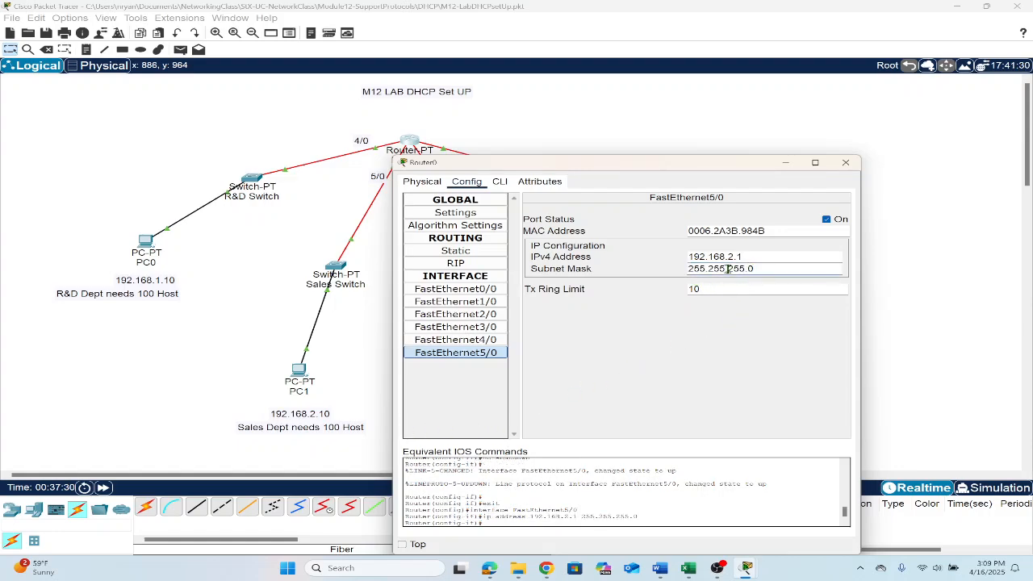
{"action": "left_click", "coordinate": [455, 212]}
{"action": "left_click", "coordinate": [426, 355]}
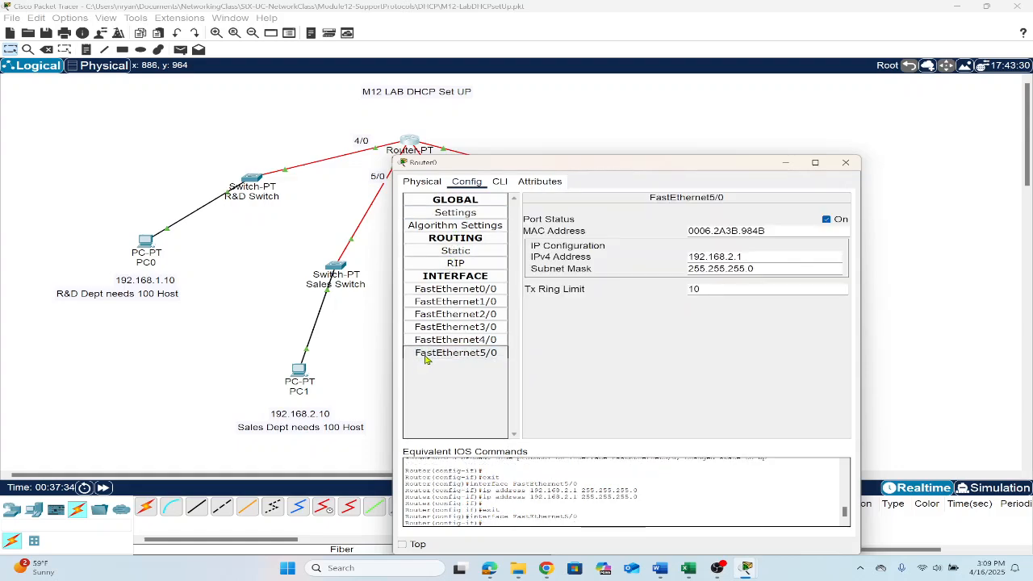
{"action": "left_click", "coordinate": [845, 164]}
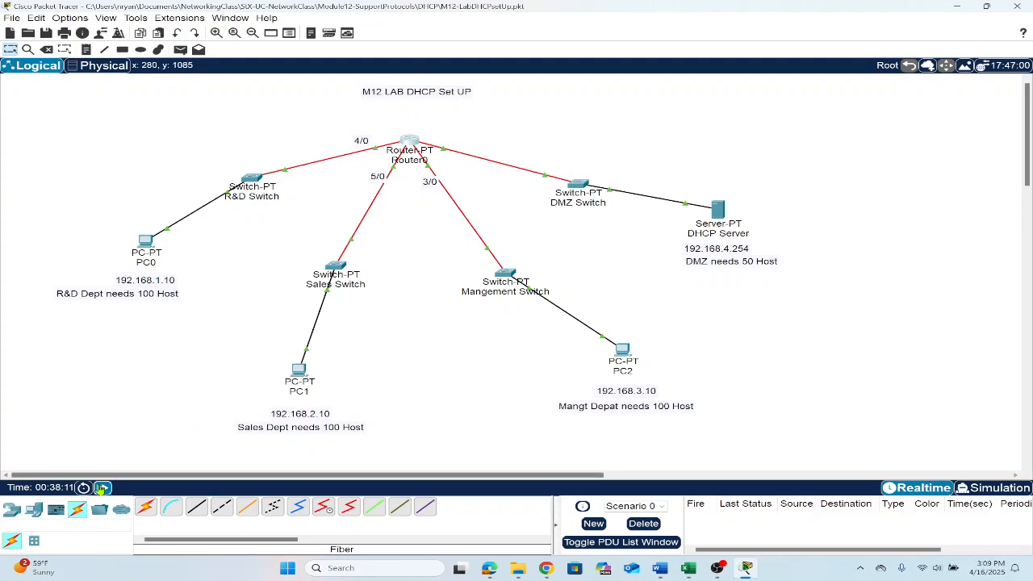
{"action": "left_click", "coordinate": [99, 490]}
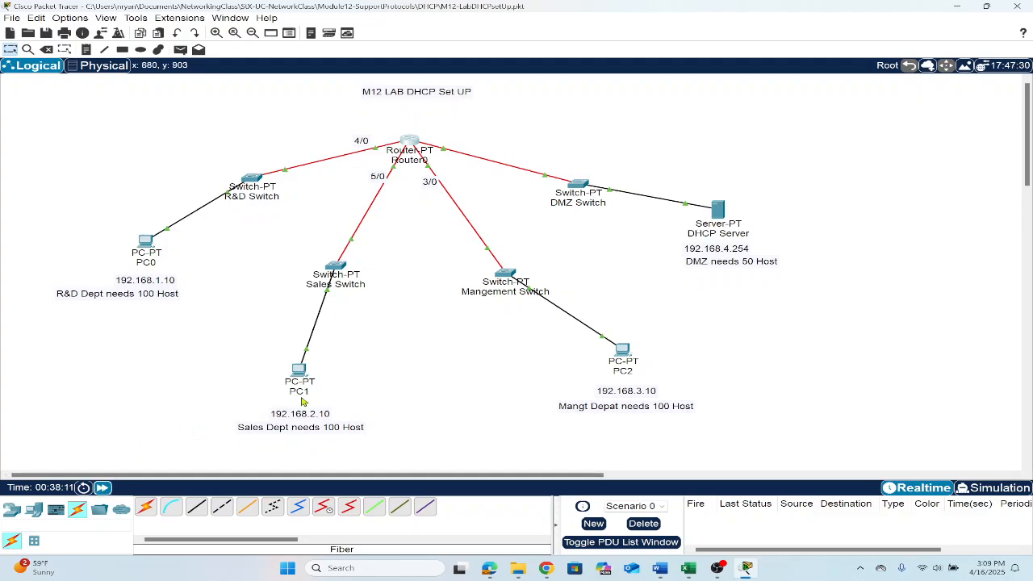
- Ping Router0's Sales gateway 192.168.2.1 from PC1's Command Prompt
{"action": "left_click", "coordinate": [300, 383]}
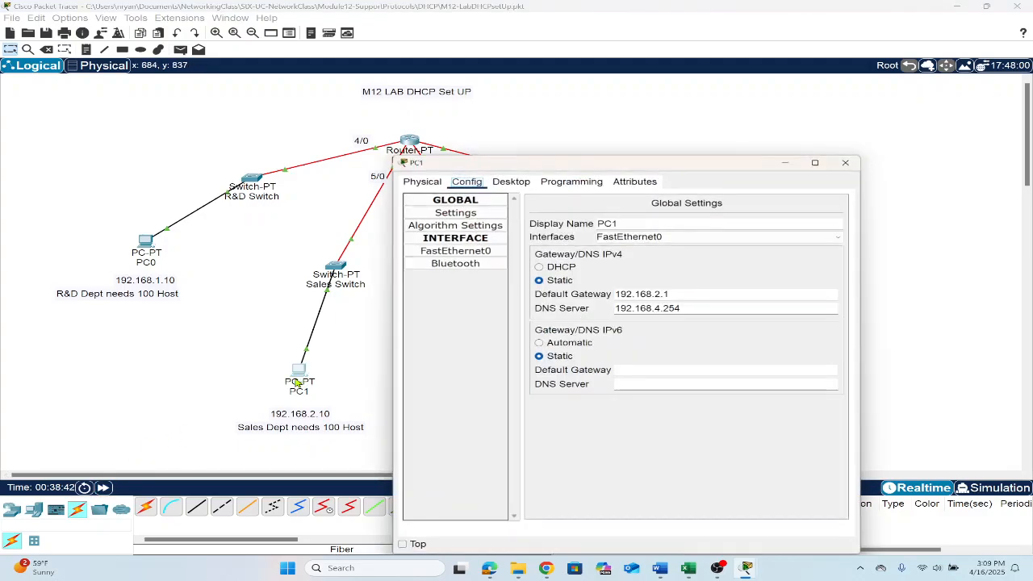
{"action": "left_click_drag", "start_coordinate": [595, 161], "coordinate": [684, 167]}
{"action": "left_click", "coordinate": [605, 176]}
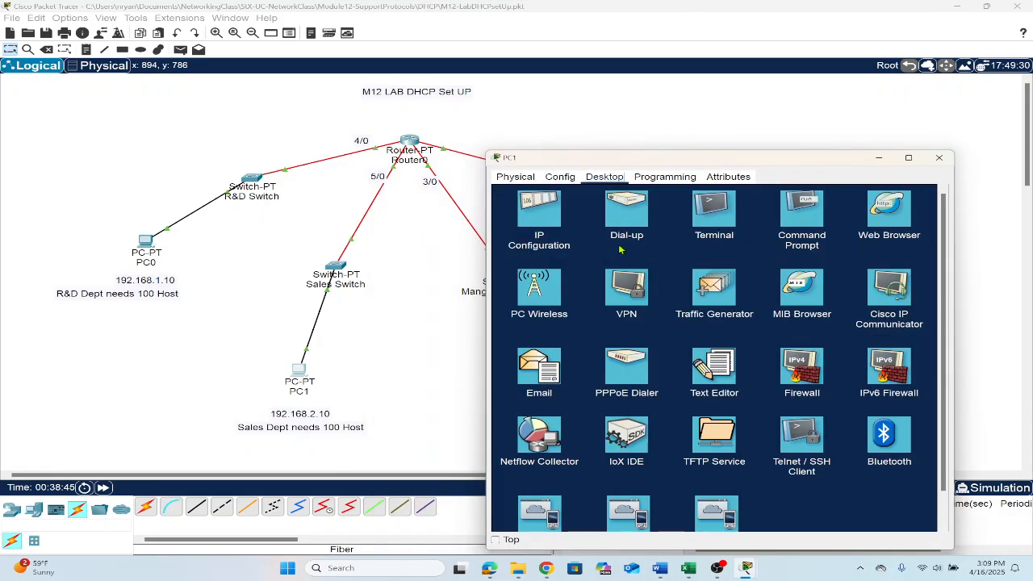
{"action": "left_click", "coordinate": [806, 224]}
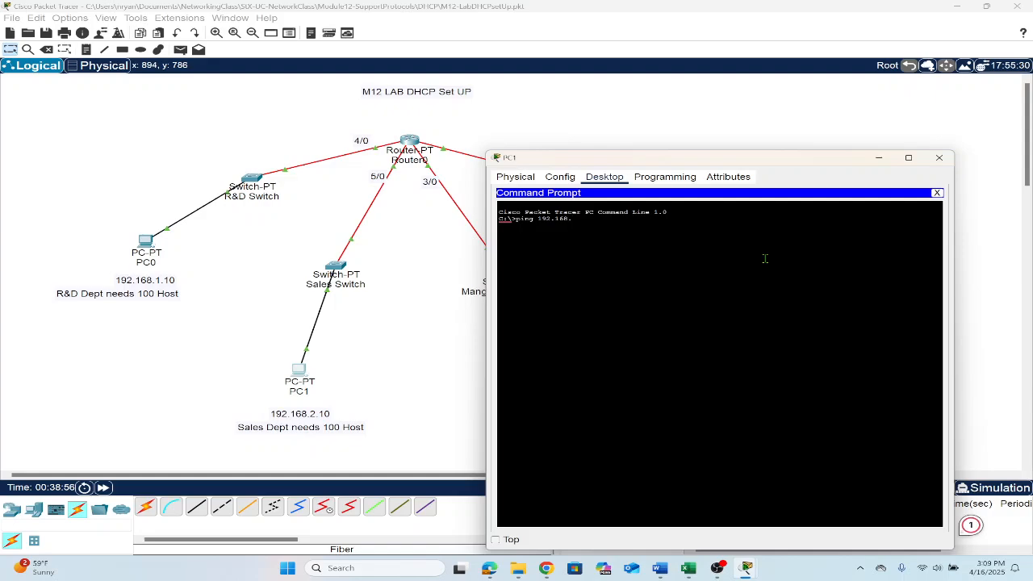
{"action": "key", "text": "Return"}
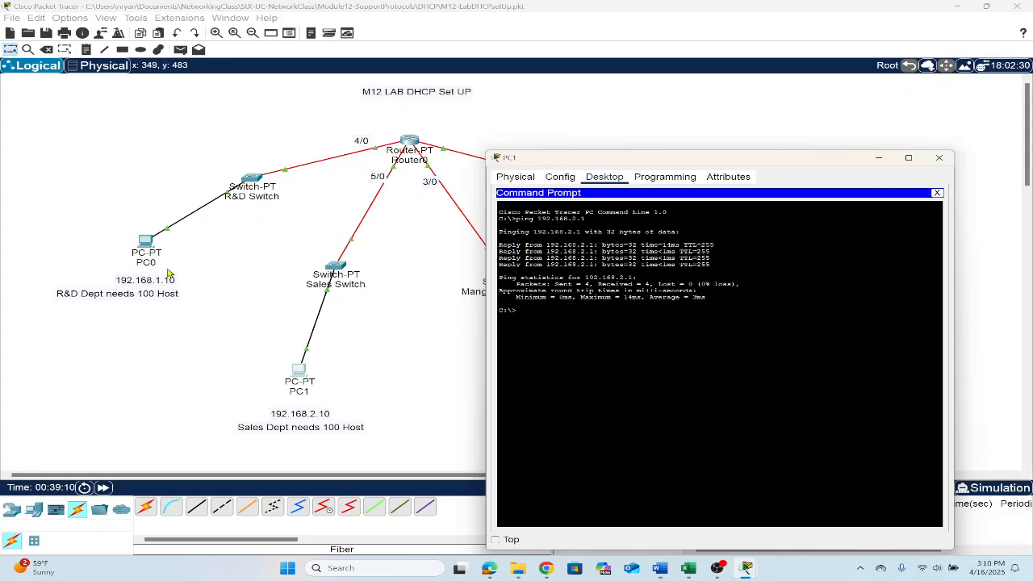
- Ping PC0 at 192.168.1.10 from PC1's Command Prompt and close the PC1 window
{"action": "key", "text": "Up"}
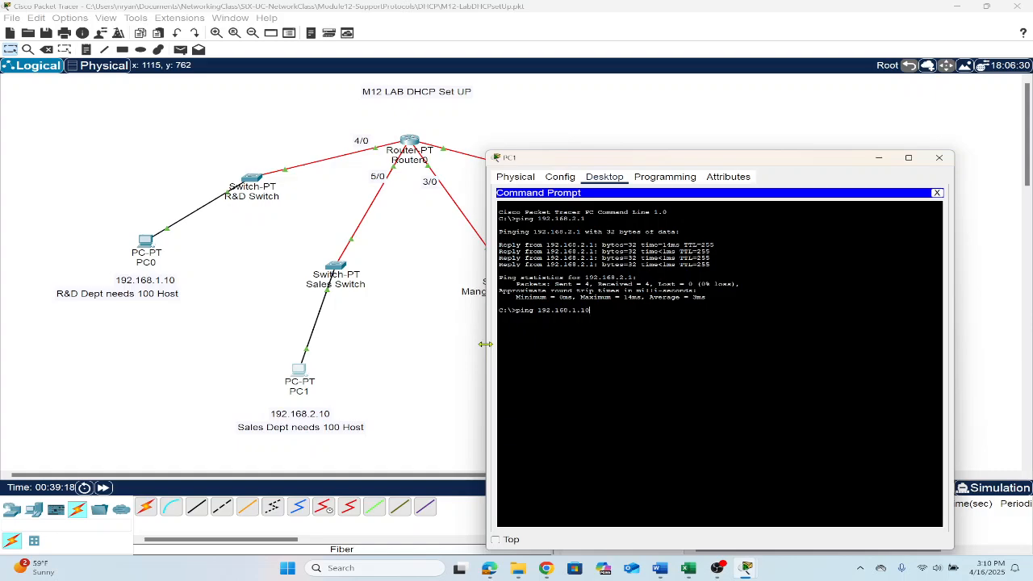
{"action": "key", "text": "Return"}
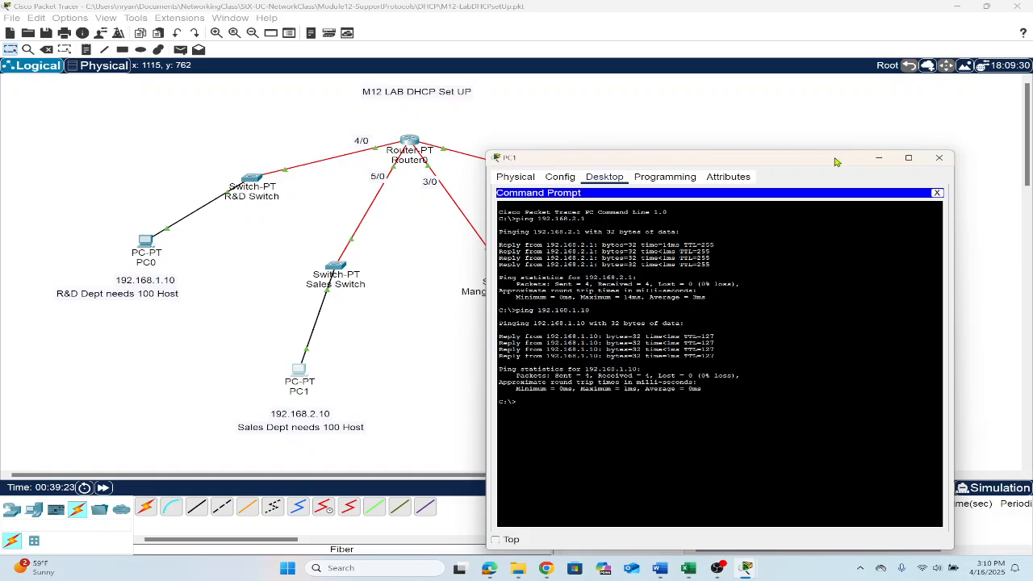
{"action": "left_click_drag", "start_coordinate": [835, 161], "coordinate": [1001, 95]}
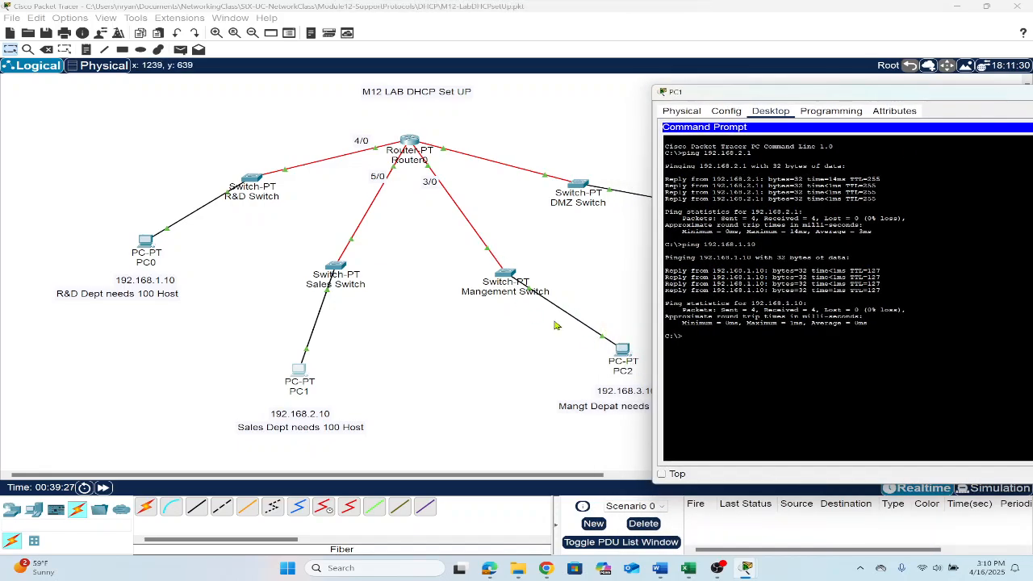
{"action": "left_click_drag", "start_coordinate": [810, 97], "coordinate": [436, 76]}
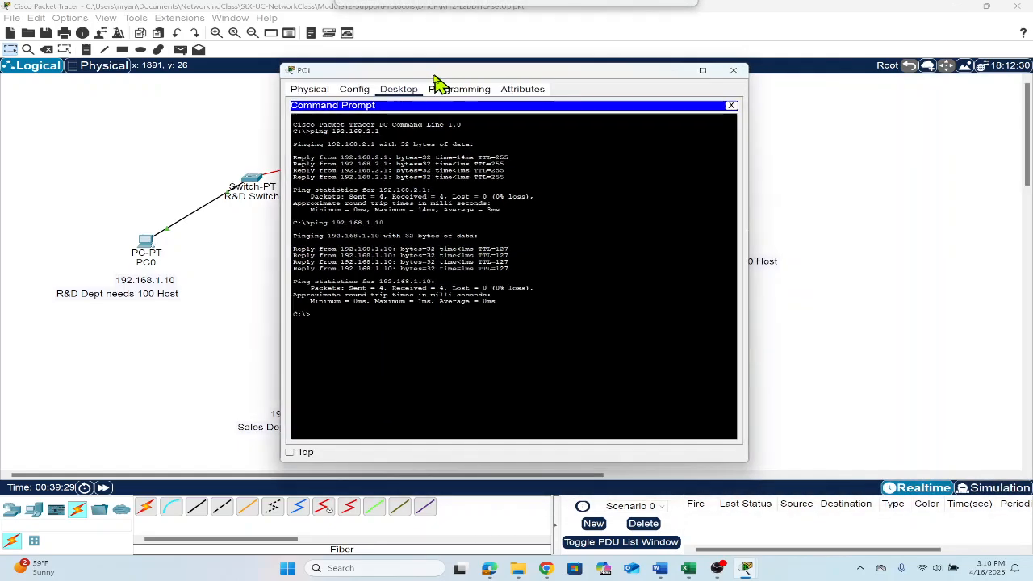
{"action": "left_click", "coordinate": [729, 71]}
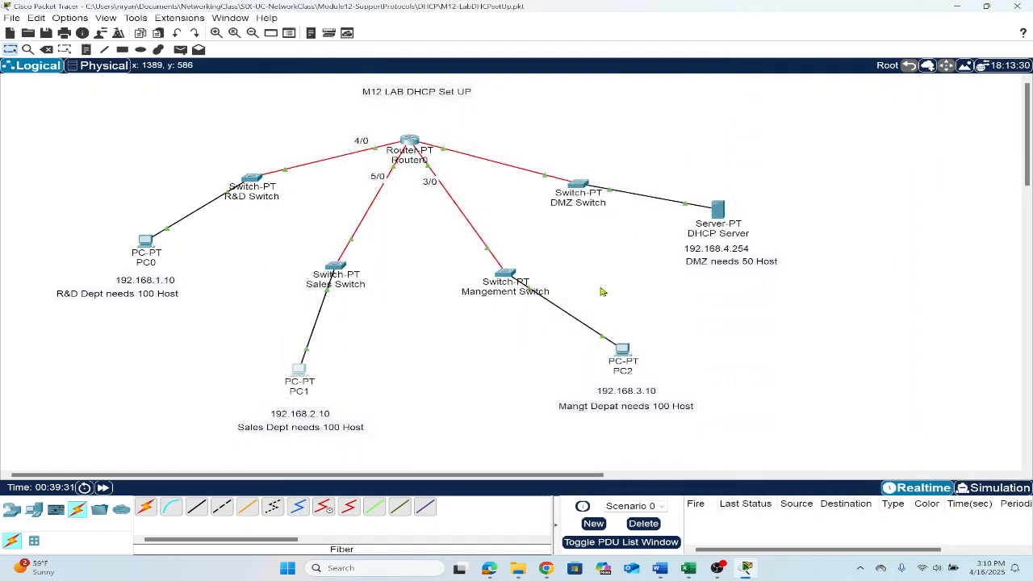
{"action": "left_click", "coordinate": [718, 569]}
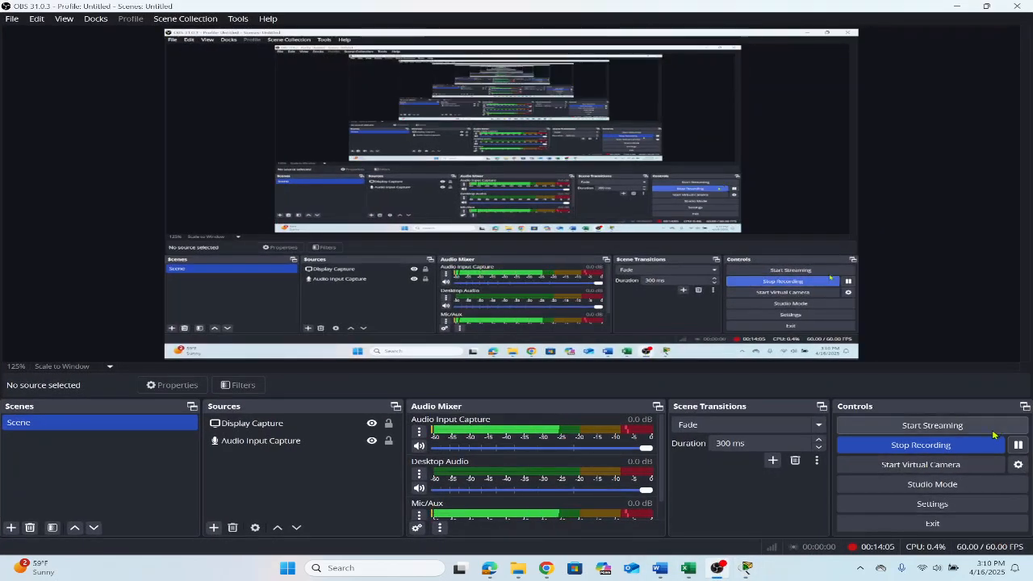
{"action": "left_click", "coordinate": [746, 568]}
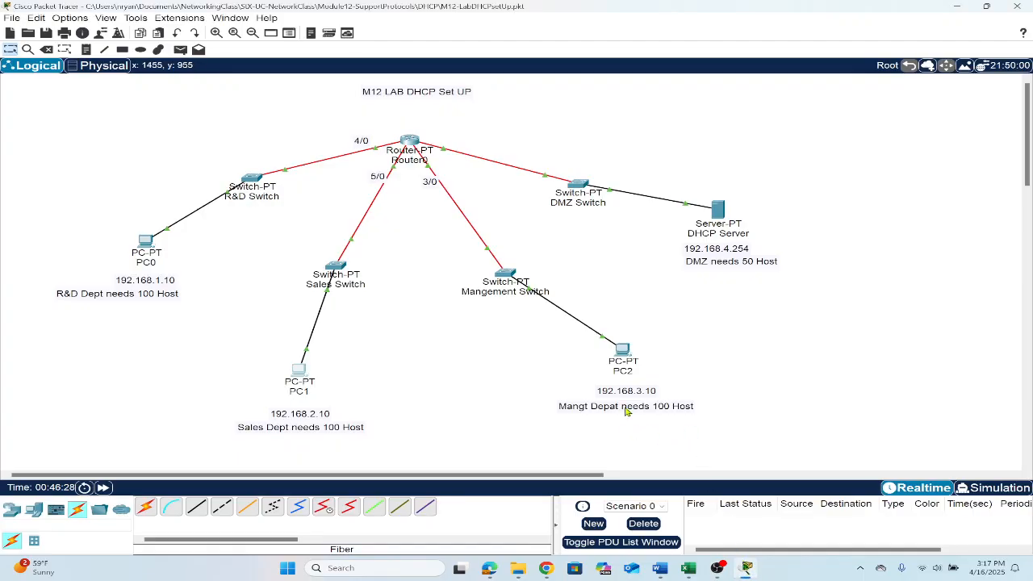
- Give PC2's FastEthernet0 the static IPv4 address 192.168.3.19 with subnet mask 255.255.255.0
{"action": "left_click", "coordinate": [624, 363]}
{"action": "left_click_drag", "start_coordinate": [613, 172], "coordinate": [257, 210]}
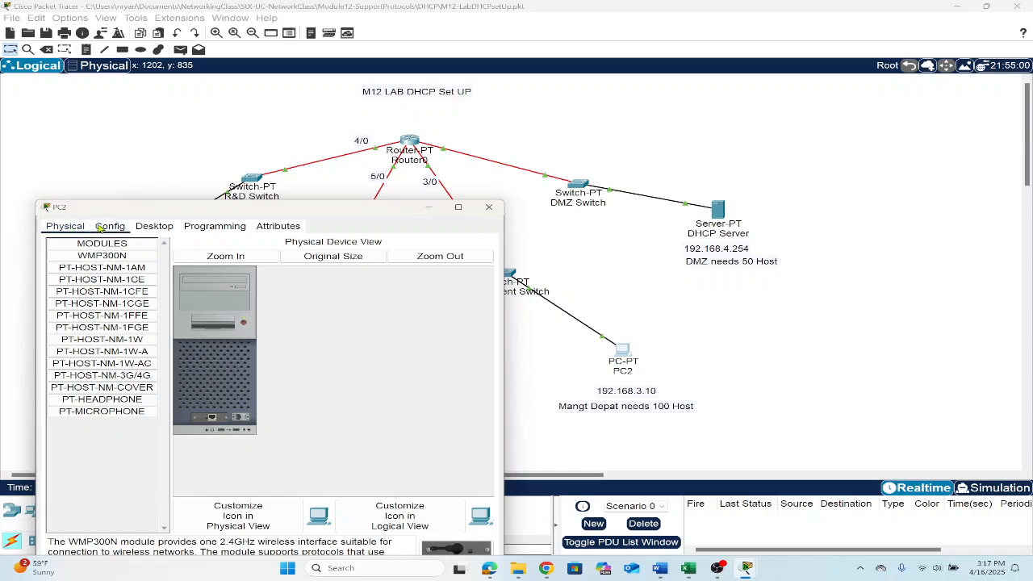
{"action": "left_click", "coordinate": [110, 227]}
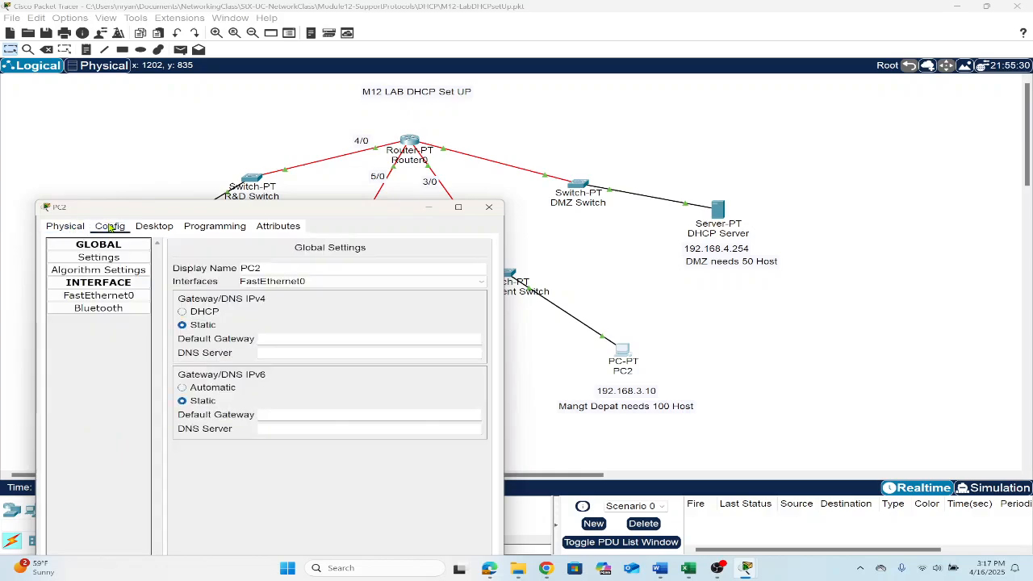
{"action": "left_click", "coordinate": [99, 296]}
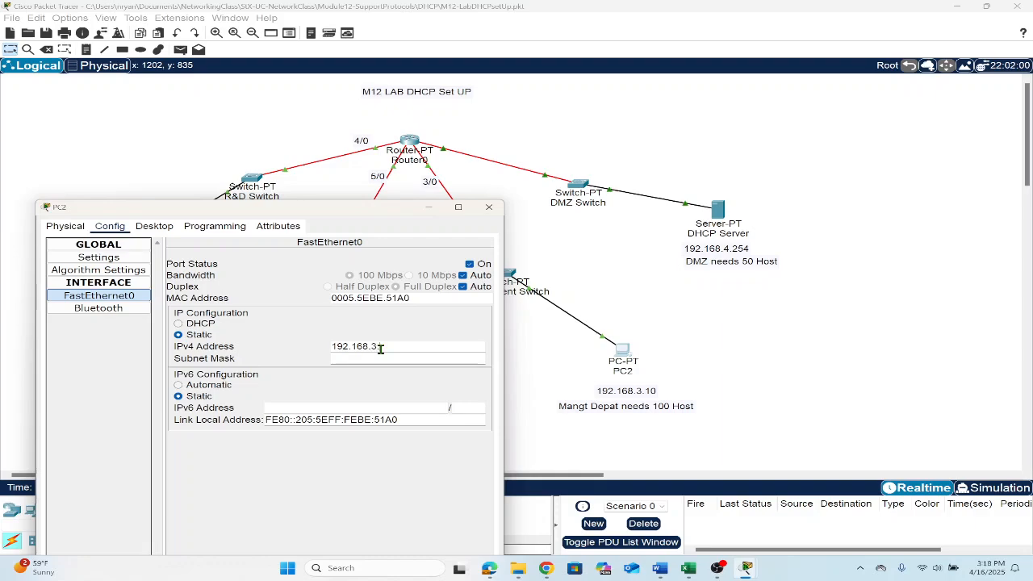
{"action": "type", "text": ".19"}
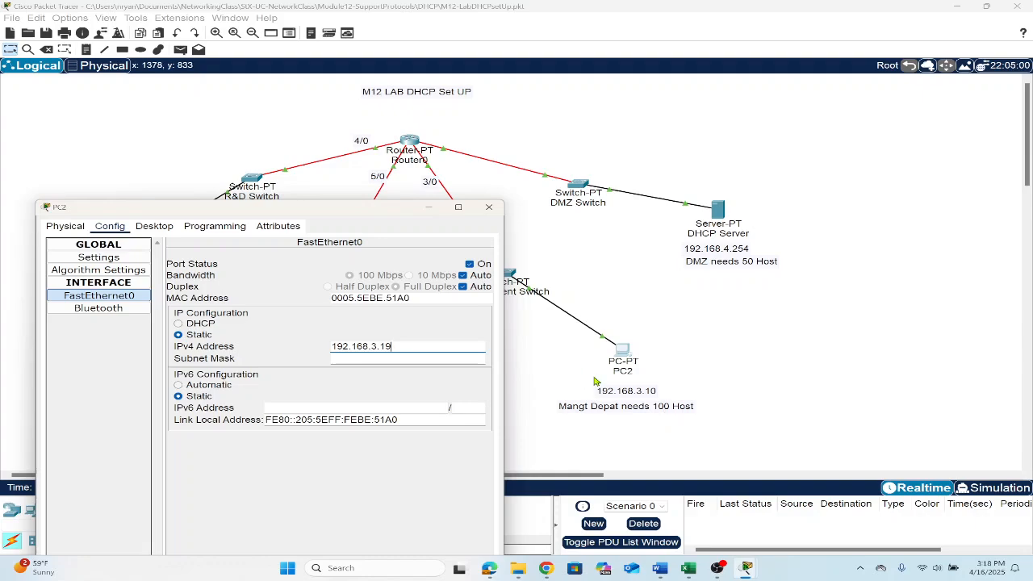
{"action": "left_click", "coordinate": [376, 357]}
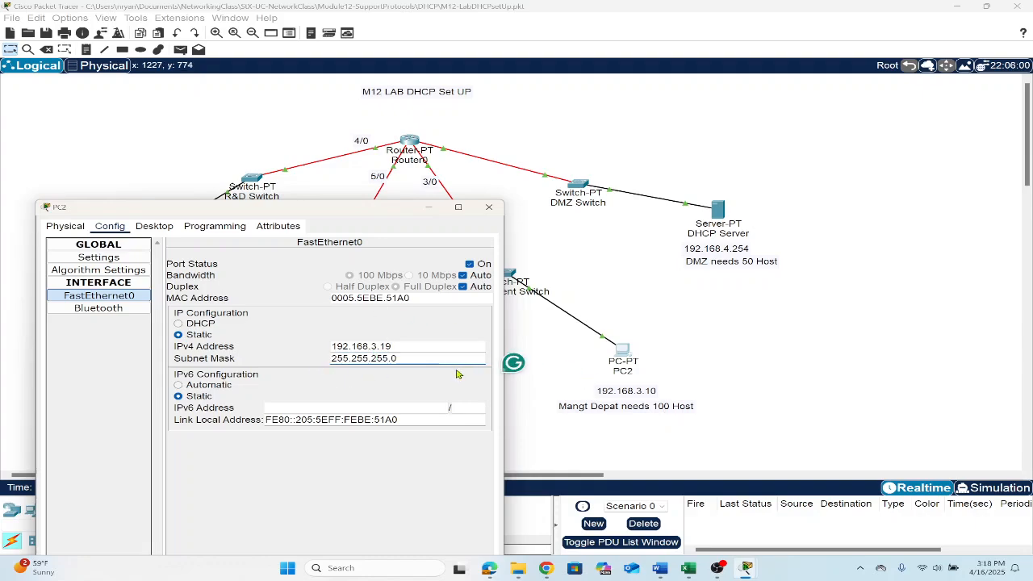
- Set PC2's IPv4 default gateway to 192.168.3.1 and DNS server to 192.168.4.254, and close the PC2 window
{"action": "left_click", "coordinate": [95, 257]}
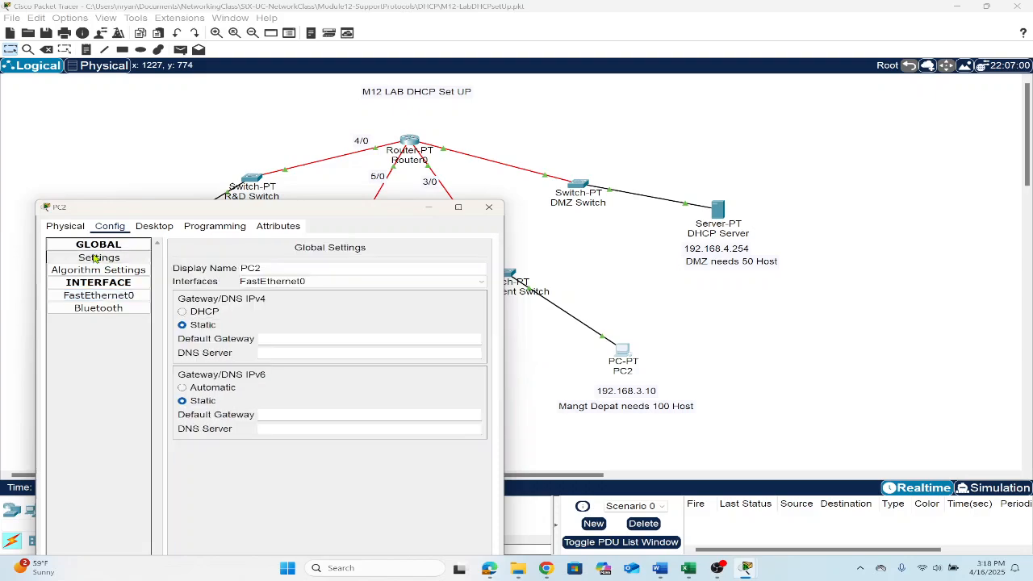
{"action": "left_click", "coordinate": [302, 340]}
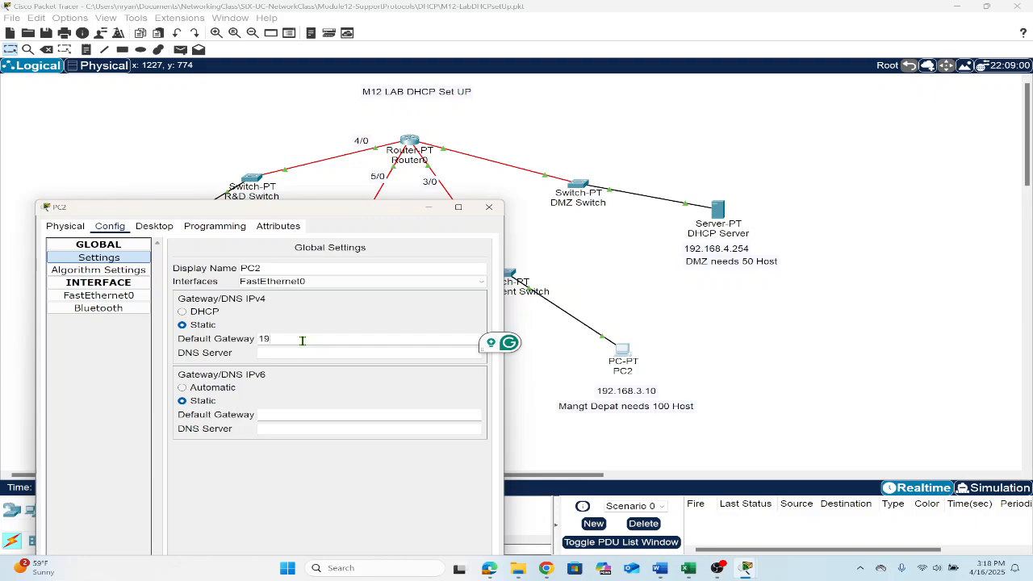
{"action": "type", "text": "192.168.3.1"}
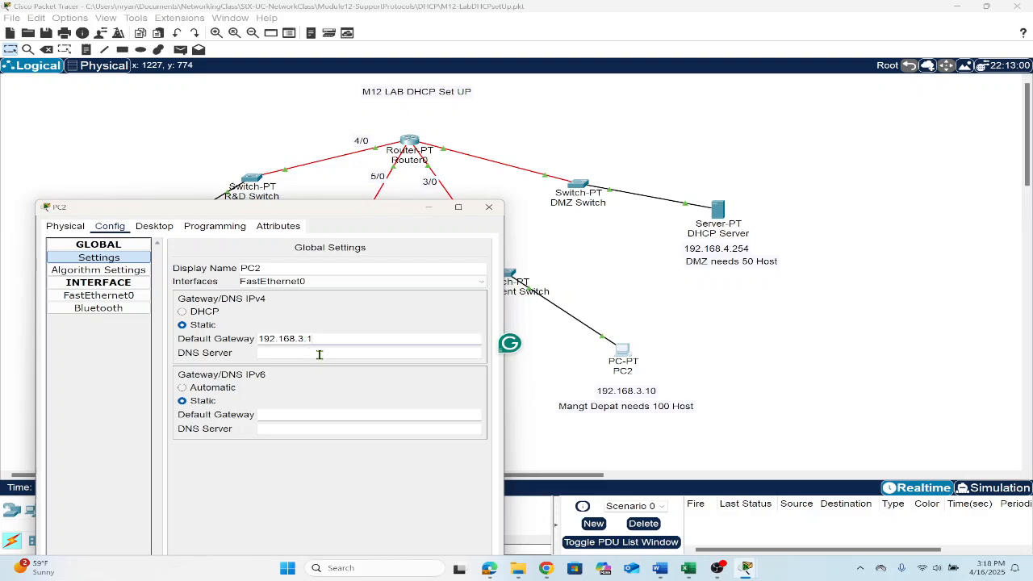
{"action": "left_click", "coordinate": [318, 352]}
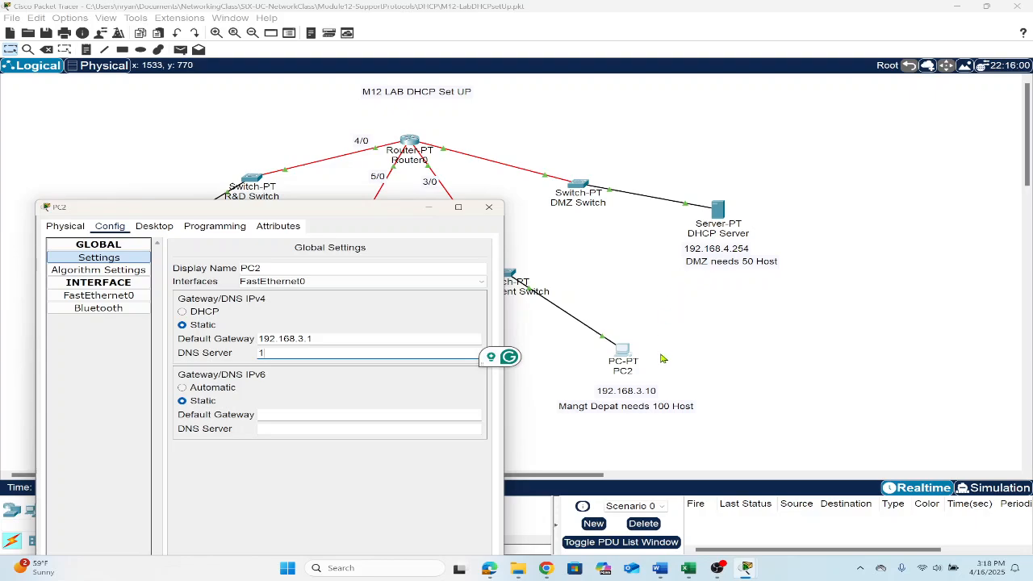
{"action": "type", "text": "192.168."}
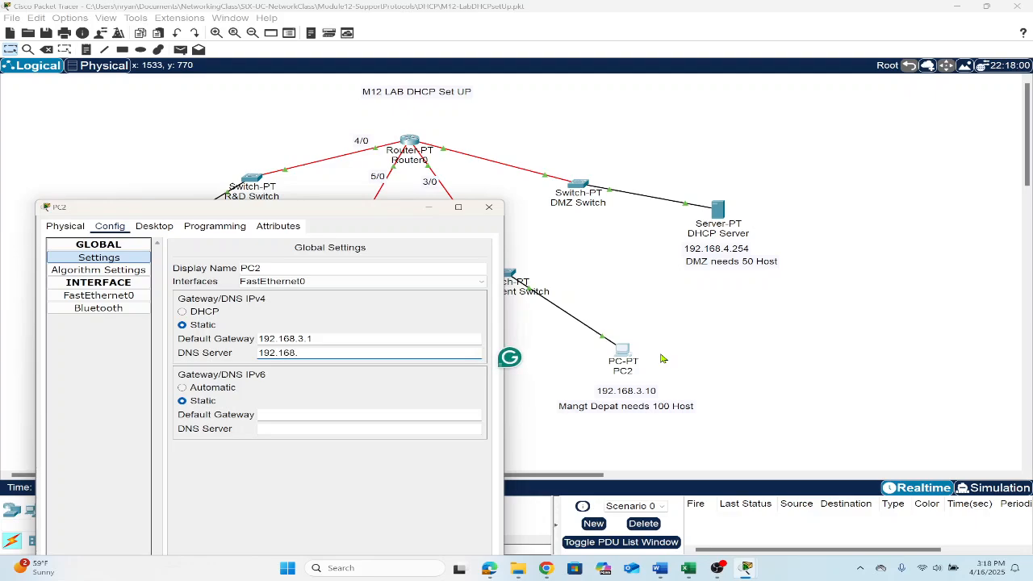
{"action": "type", "text": "4.254"}
{"action": "left_click", "coordinate": [416, 301]}
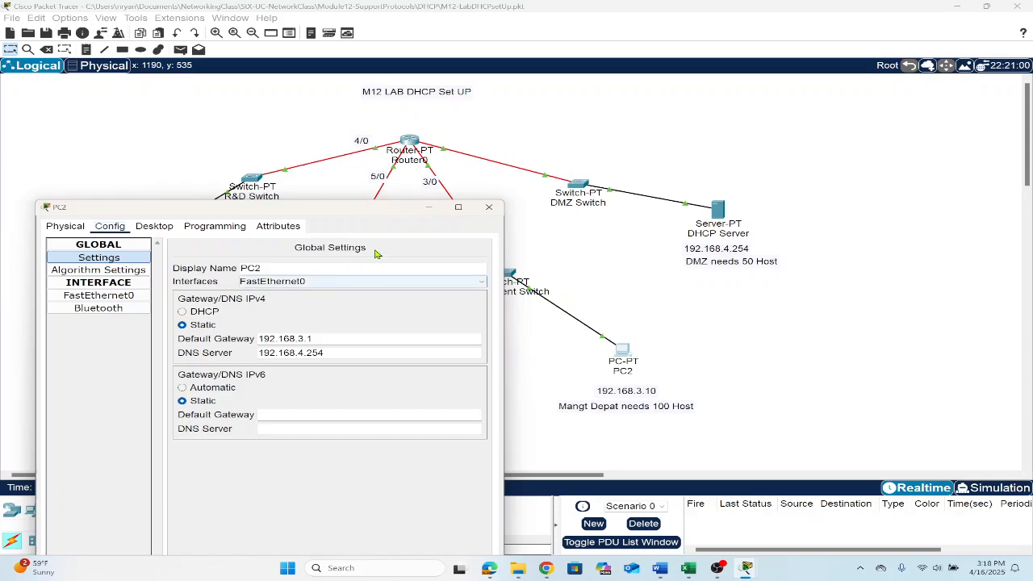
{"action": "left_click", "coordinate": [489, 208]}
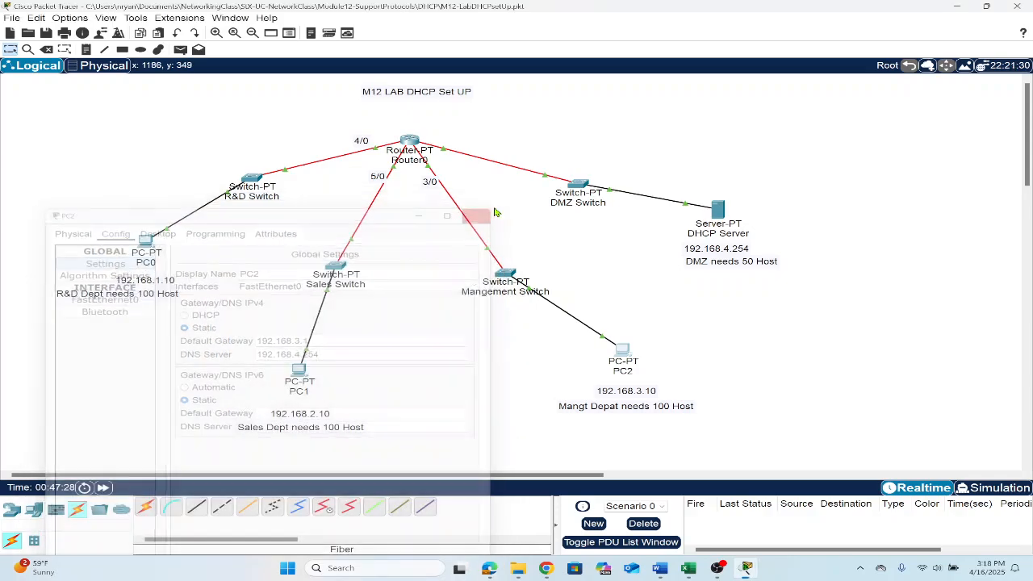
- Assign IPv4 address 192.168.3.1 with subnet mask 255.255.255.0 to FastEthernet3/0 on Router0 and fast-forward the simulation time
{"action": "left_click", "coordinate": [410, 144]}
{"action": "left_click", "coordinate": [456, 327]}
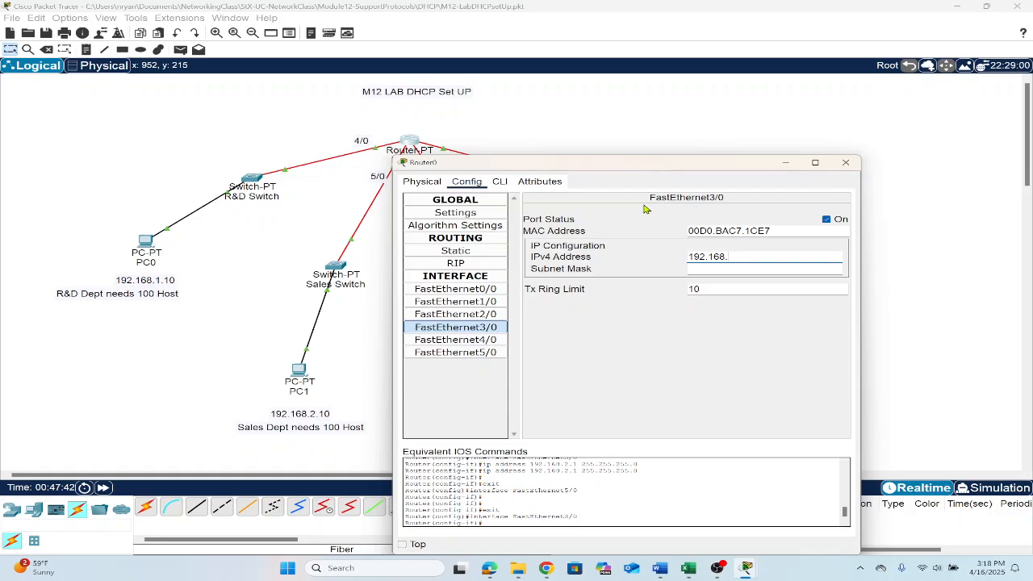
{"action": "left_click_drag", "start_coordinate": [629, 169], "coordinate": [323, 269]}
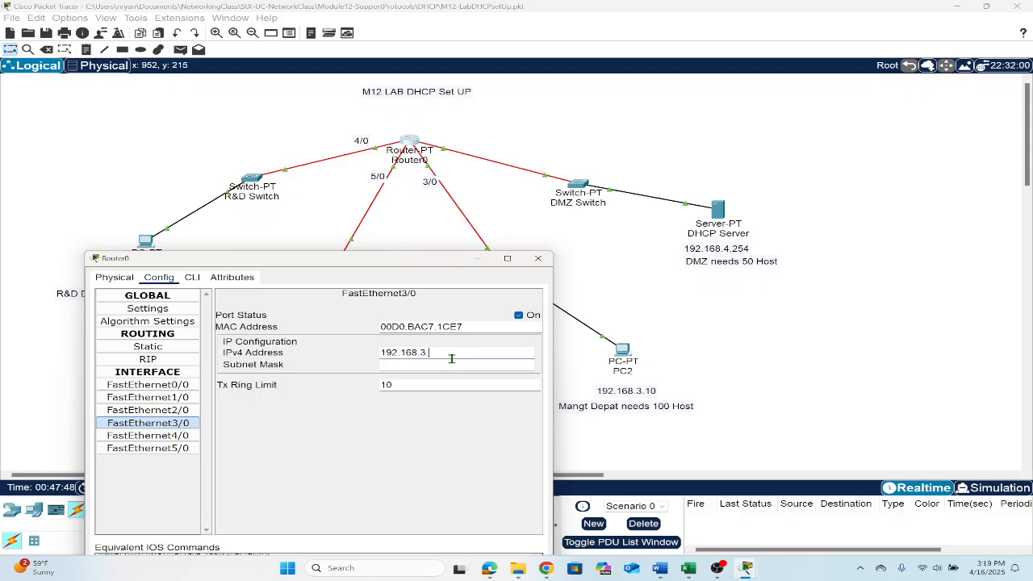
{"action": "left_click", "coordinate": [452, 364]}
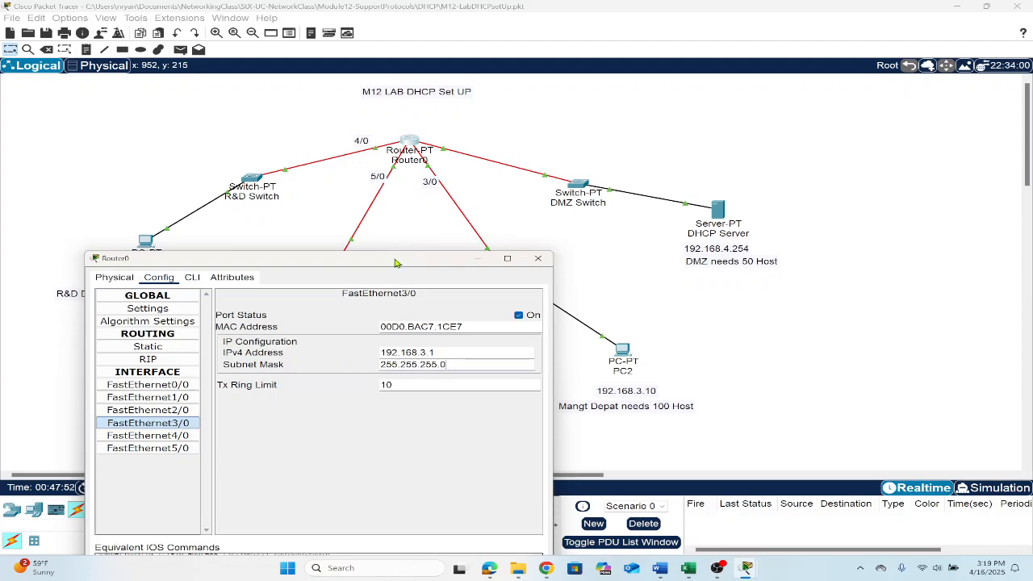
{"action": "left_click", "coordinate": [537, 259]}
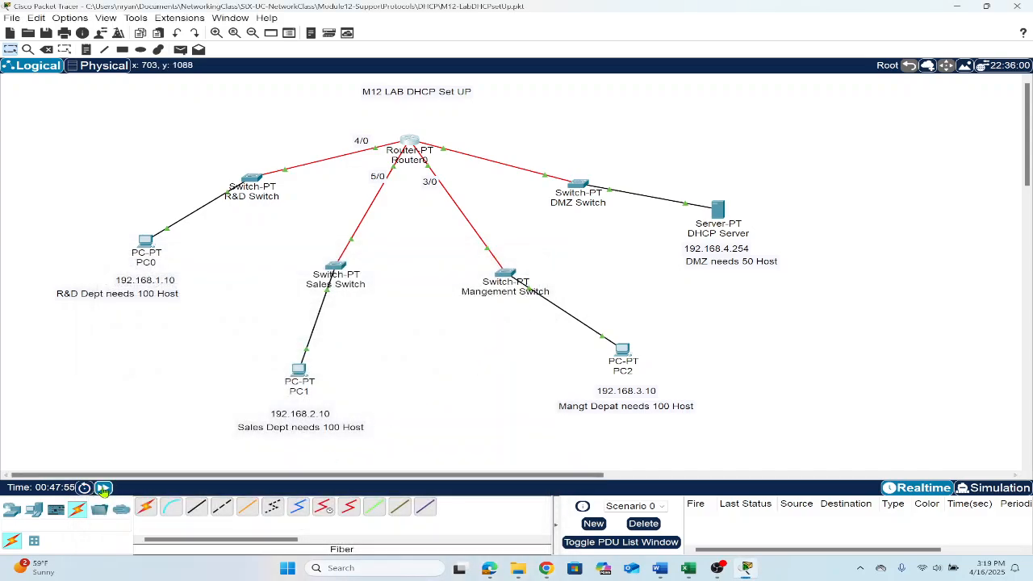
{"action": "left_click", "coordinate": [103, 488]}
{"action": "left_click", "coordinate": [103, 488]}
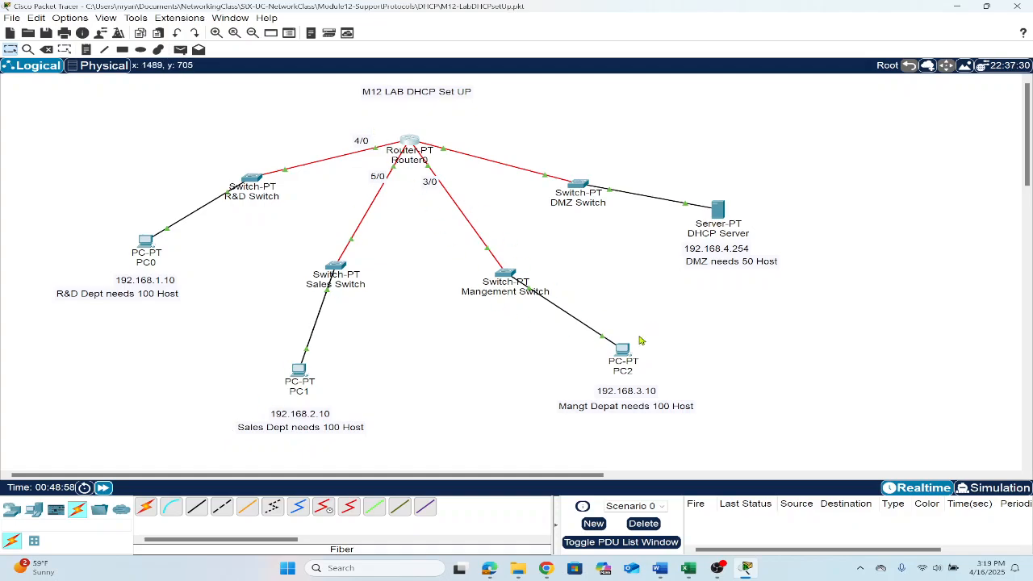
- Ping the Management gateway 192.168.3.1 from PC2's Command Prompt and close the PC2 window
{"action": "left_click", "coordinate": [623, 354]}
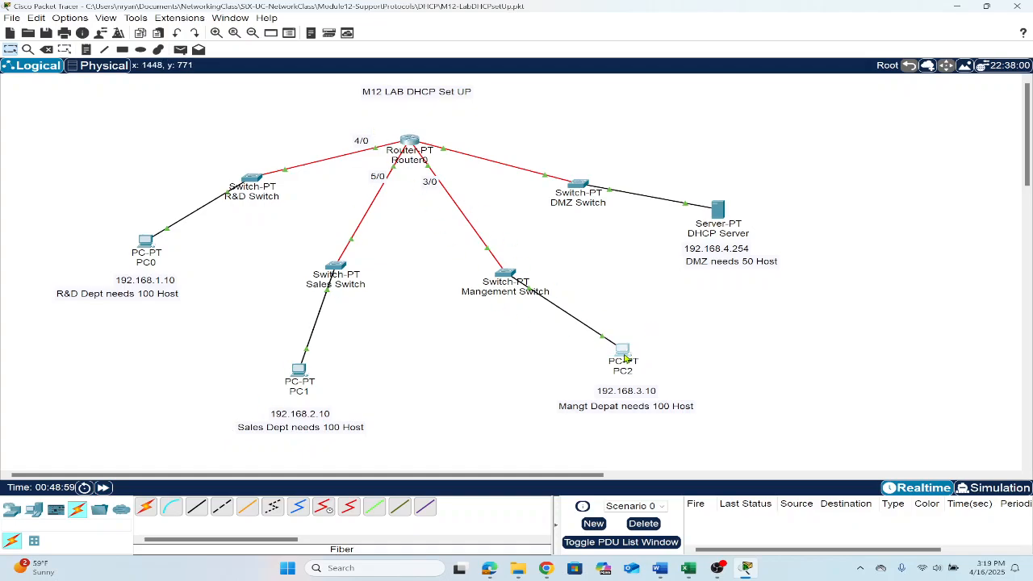
{"action": "left_click", "coordinate": [513, 181]}
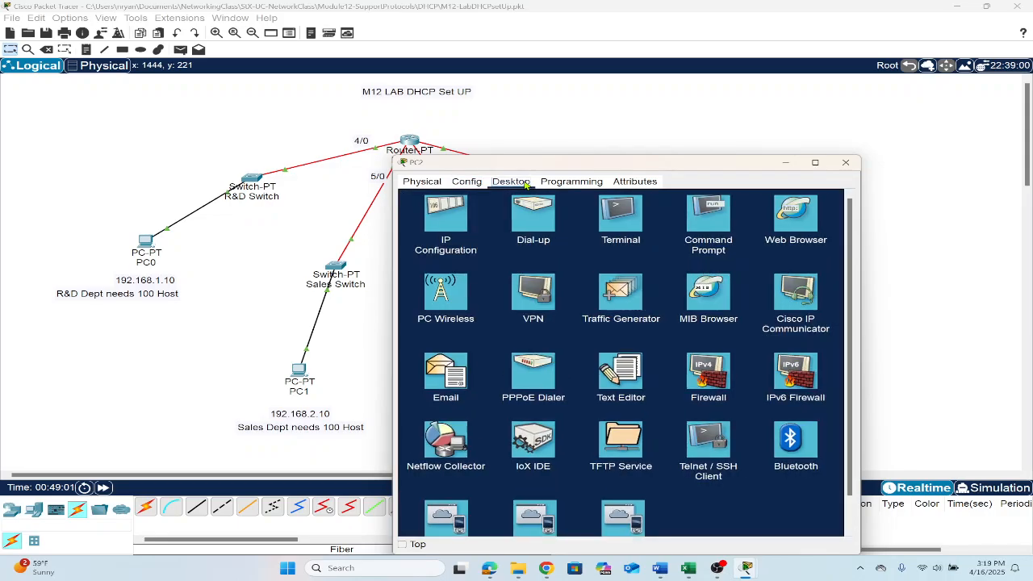
{"action": "left_click_drag", "start_coordinate": [531, 166], "coordinate": [803, 134]}
{"action": "left_click", "coordinate": [979, 182]}
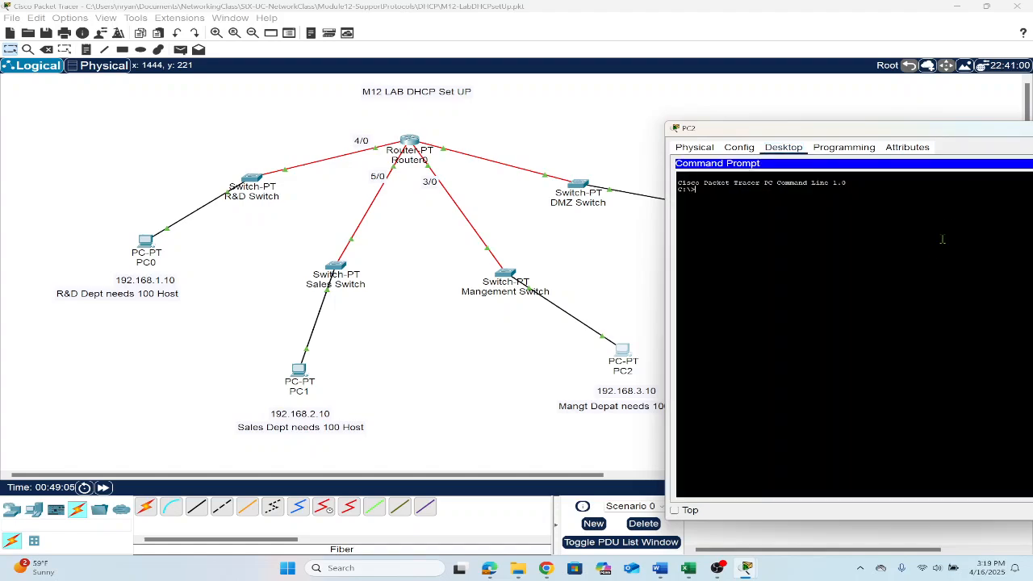
{"action": "type", "text": "pin"}
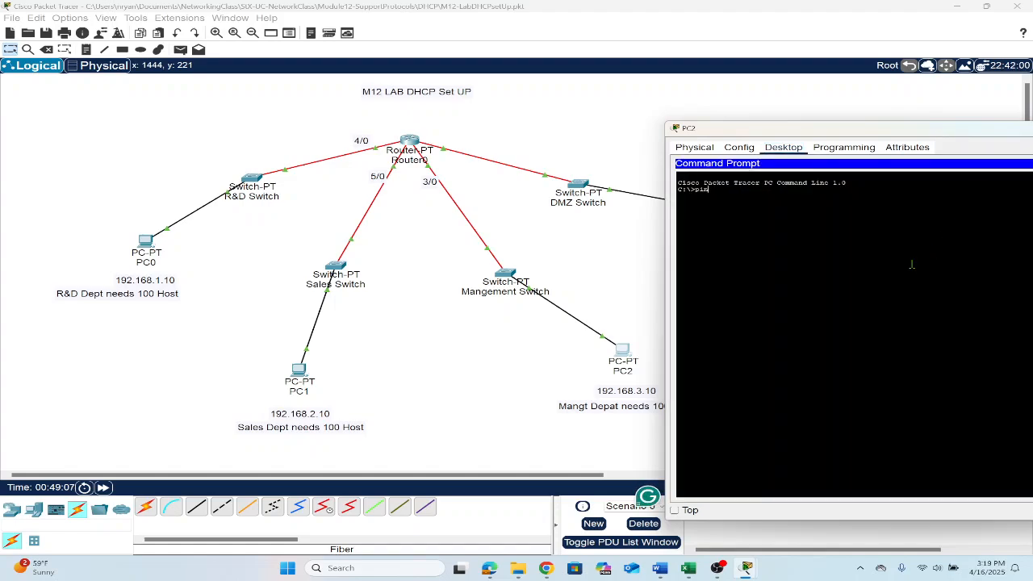
{"action": "type", "text": "g 192.1"}
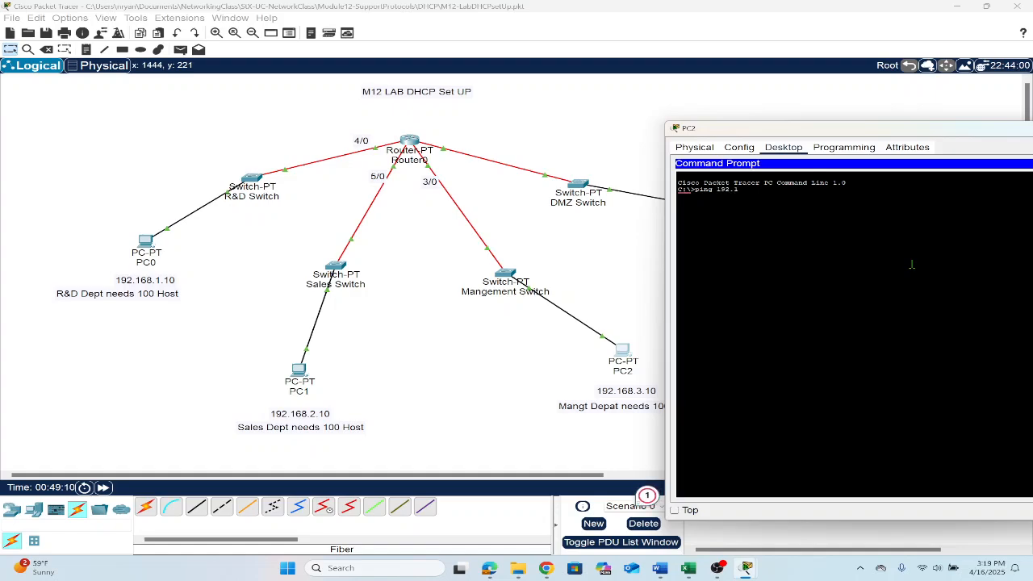
{"action": "type", "text": "68.3.1"}
{"action": "key", "text": "Return"}
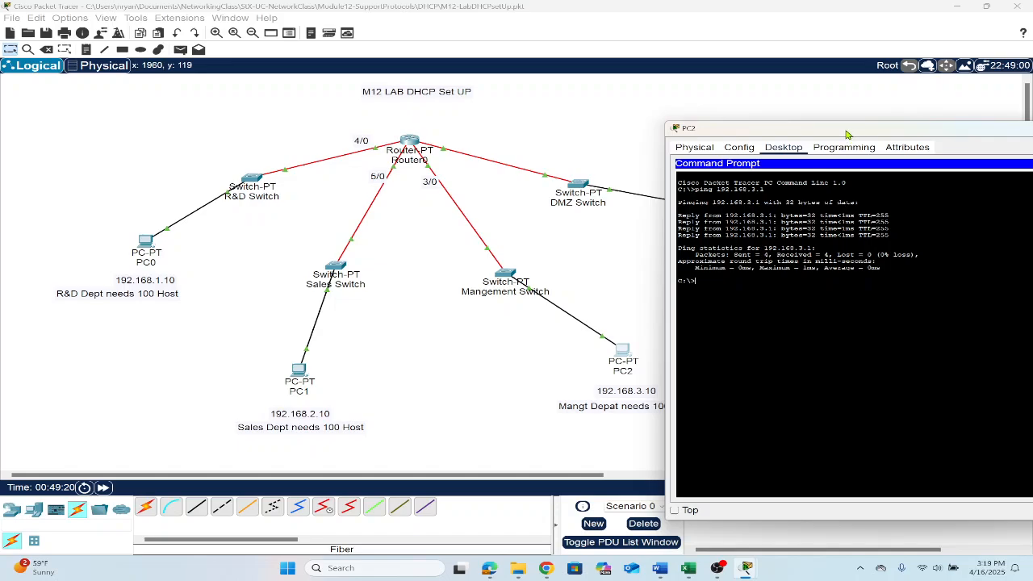
{"action": "left_click_drag", "start_coordinate": [848, 134], "coordinate": [489, 105]}
{"action": "left_click", "coordinate": [755, 103]}
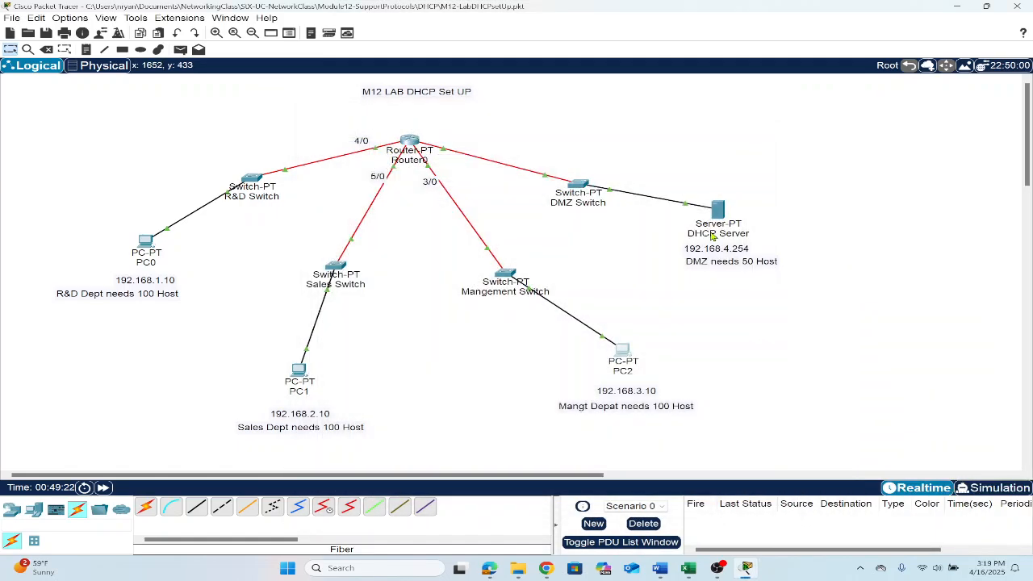
- Set the DHCP Server's static IPv4 default gateway to 192.168.4.1 and its DNS server to 192.168.4.254
{"action": "left_click", "coordinate": [717, 209]}
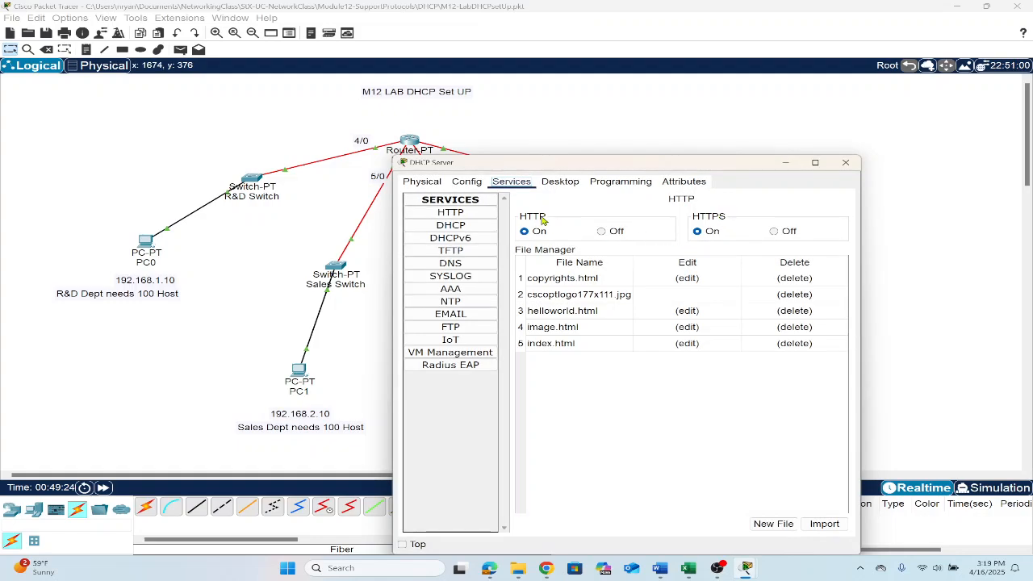
{"action": "left_click", "coordinate": [468, 181]}
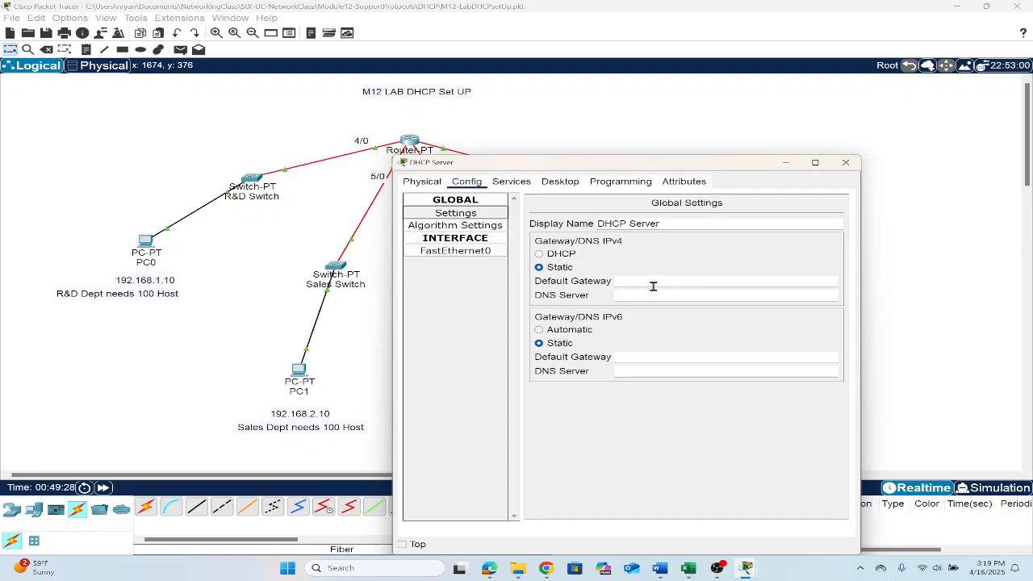
{"action": "left_click_drag", "start_coordinate": [656, 164], "coordinate": [416, 232]}
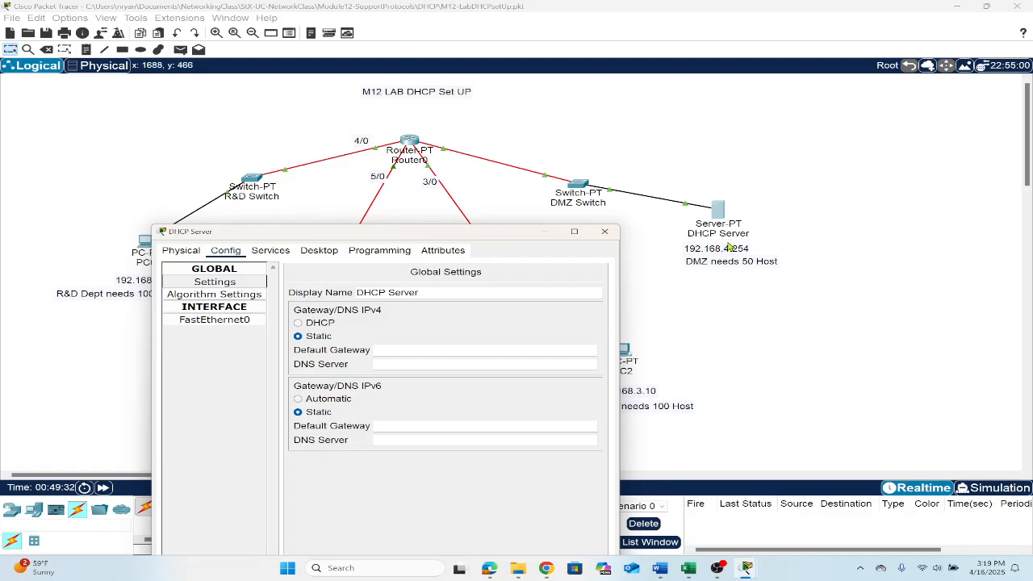
{"action": "left_click", "coordinate": [397, 347]}
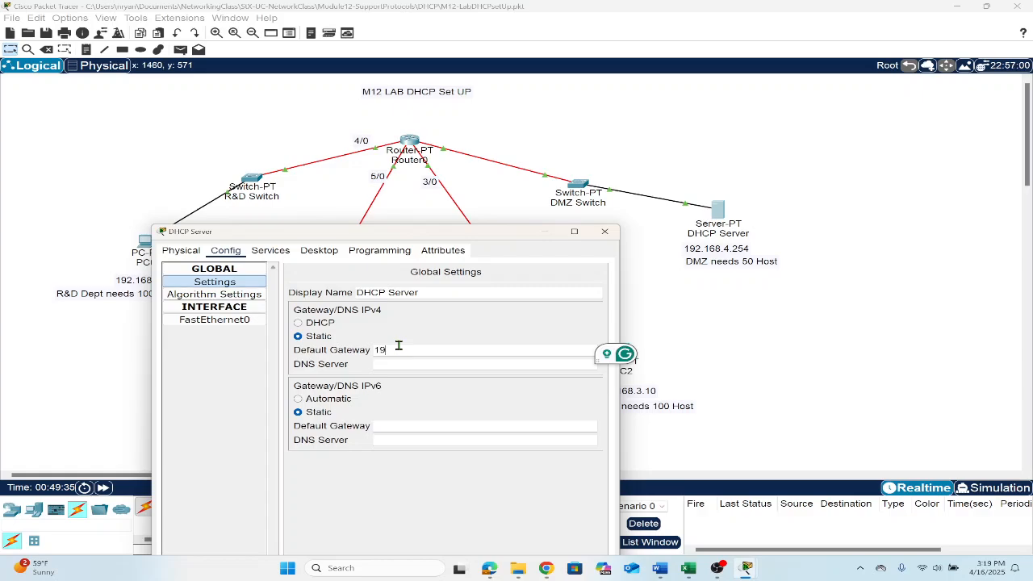
{"action": "type", "text": "192.168"}
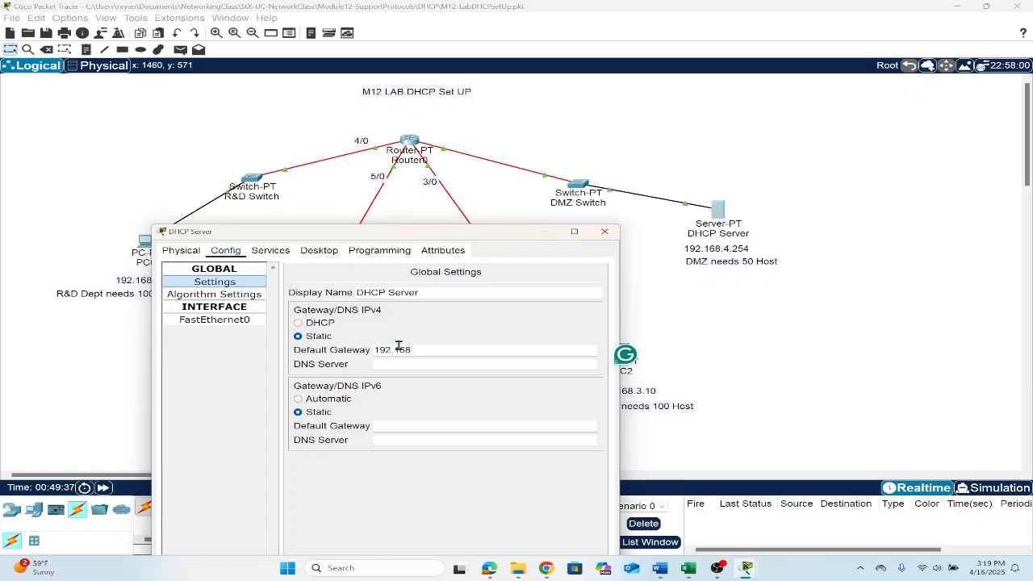
{"action": "type", "text": ".4.1"}
{"action": "left_click", "coordinate": [396, 362]}
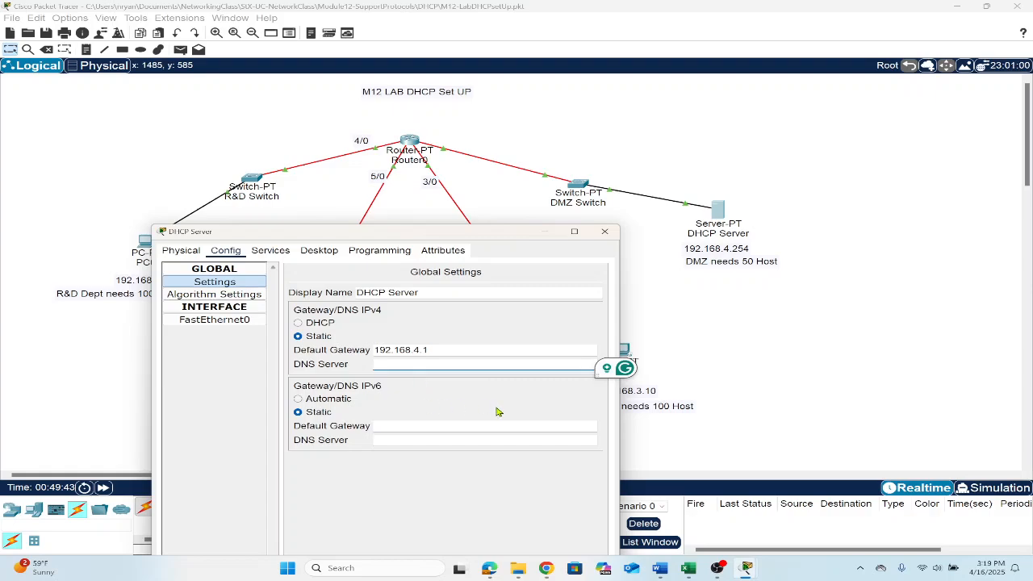
{"action": "type", "text": "192.168."}
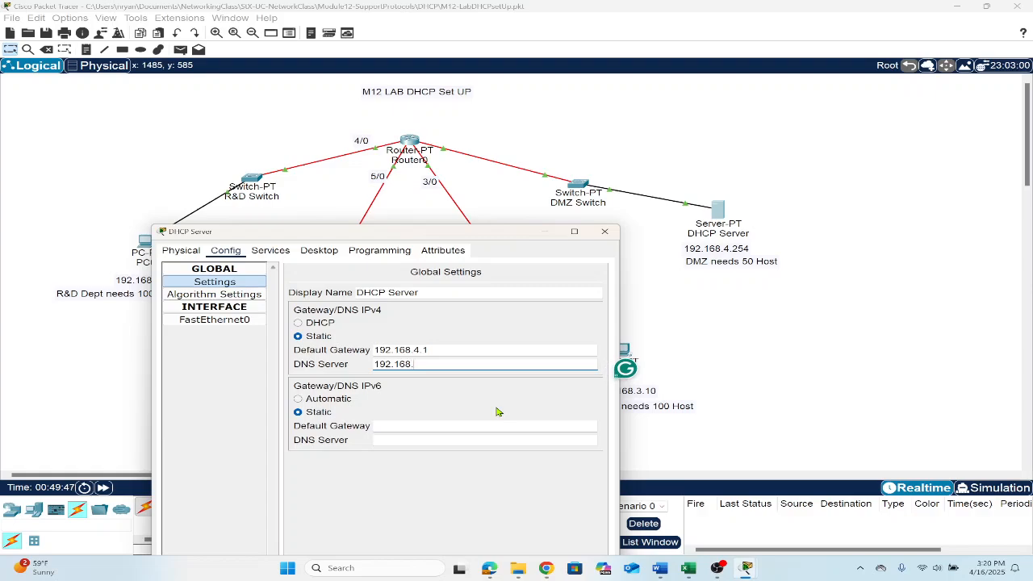
{"action": "type", "text": "4.254"}
{"action": "key", "text": "Return"}
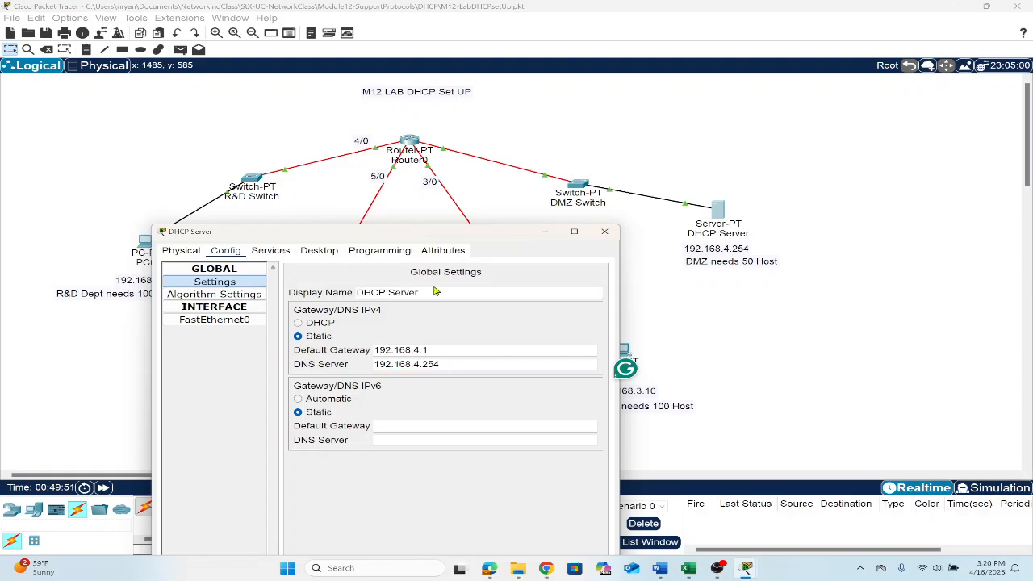
- Give the DHCP Server's FastEthernet0 the IPv4 address 192.168.4.254 with subnet mask 255.255.255.0, and close the server window
{"action": "left_click", "coordinate": [226, 321]}
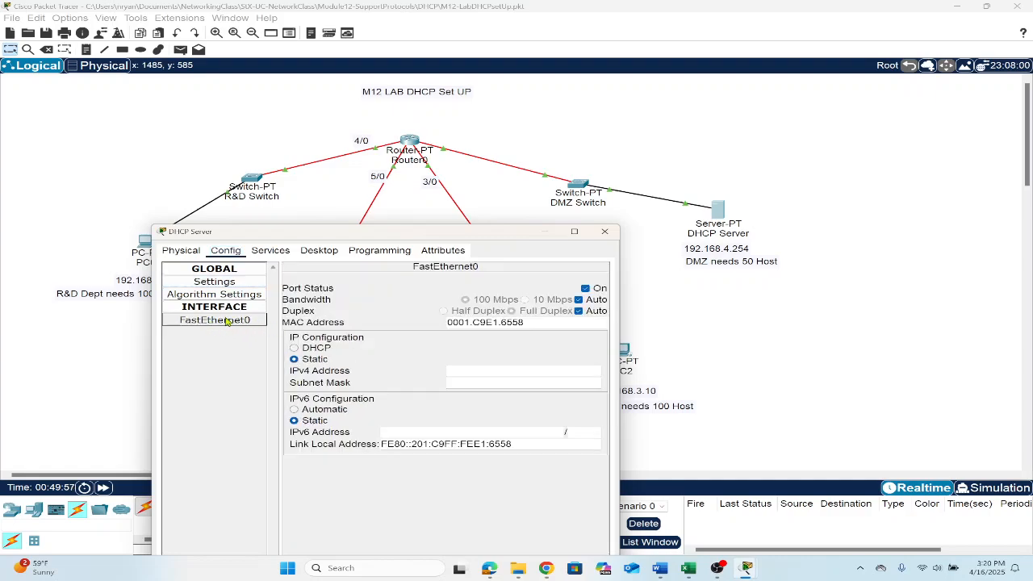
{"action": "left_click", "coordinate": [524, 368]}
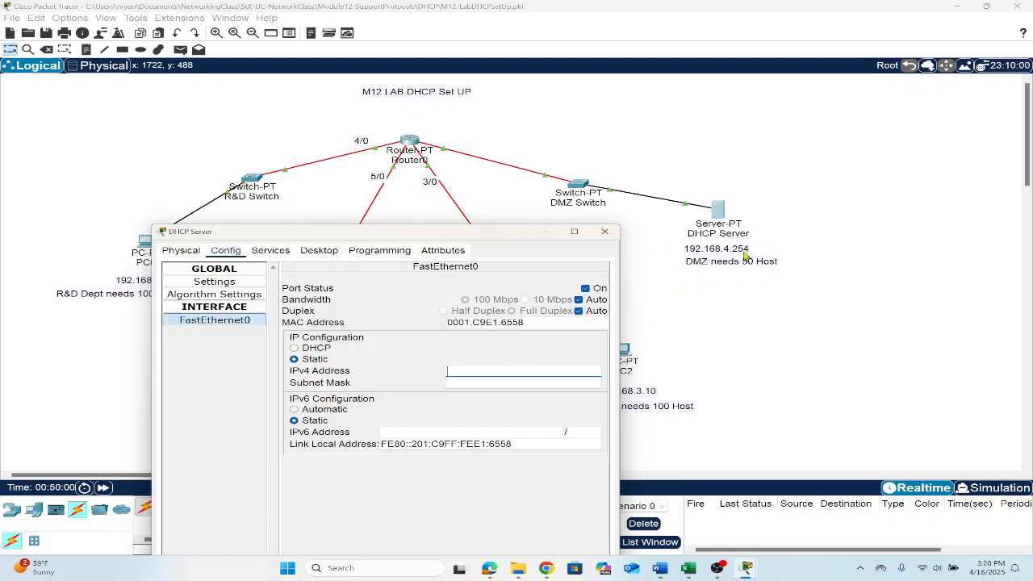
{"action": "left_click", "coordinate": [516, 372]}
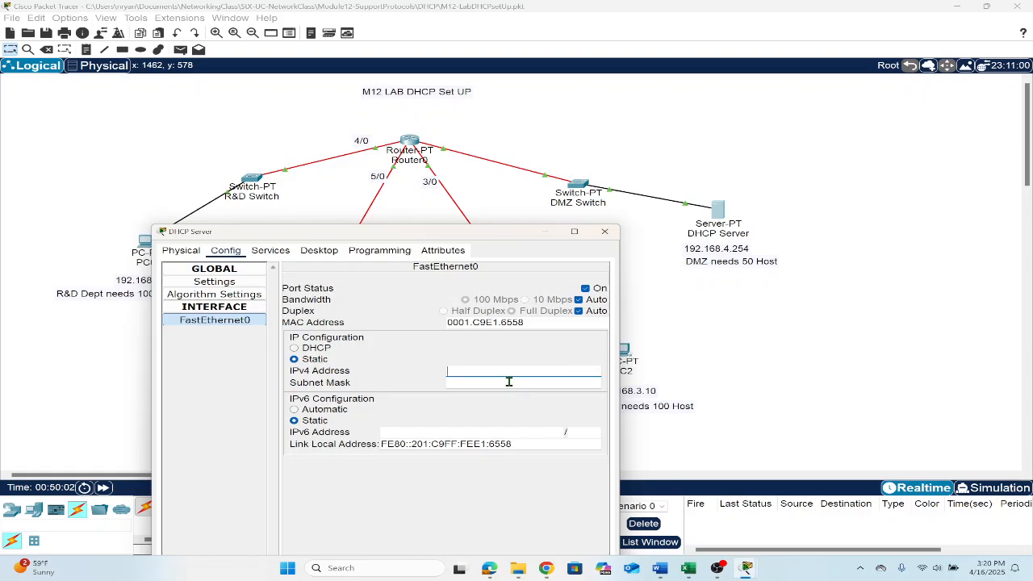
{"action": "type", "text": "192."}
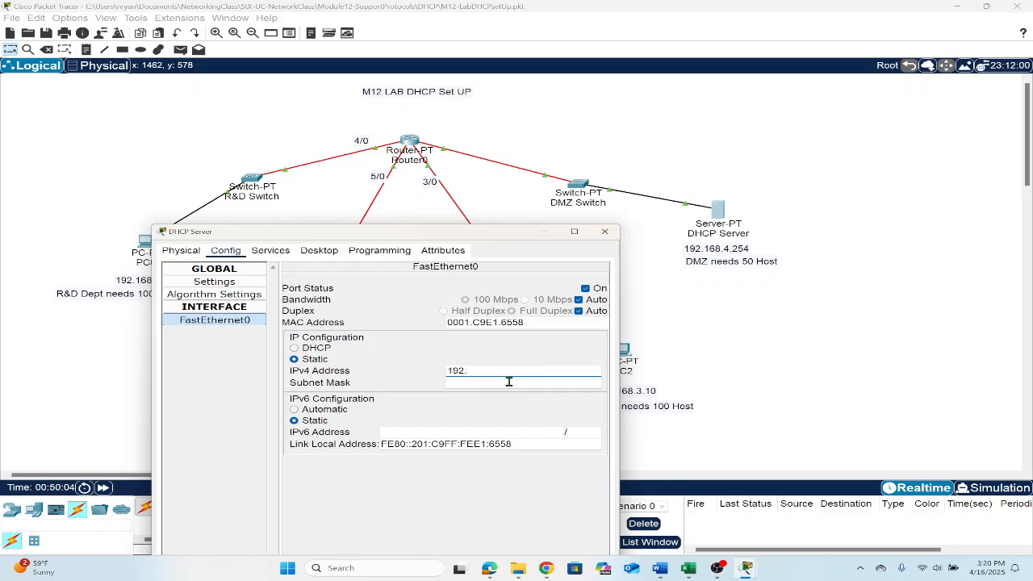
{"action": "type", "text": "168.4.254"}
{"action": "left_click", "coordinate": [514, 382]}
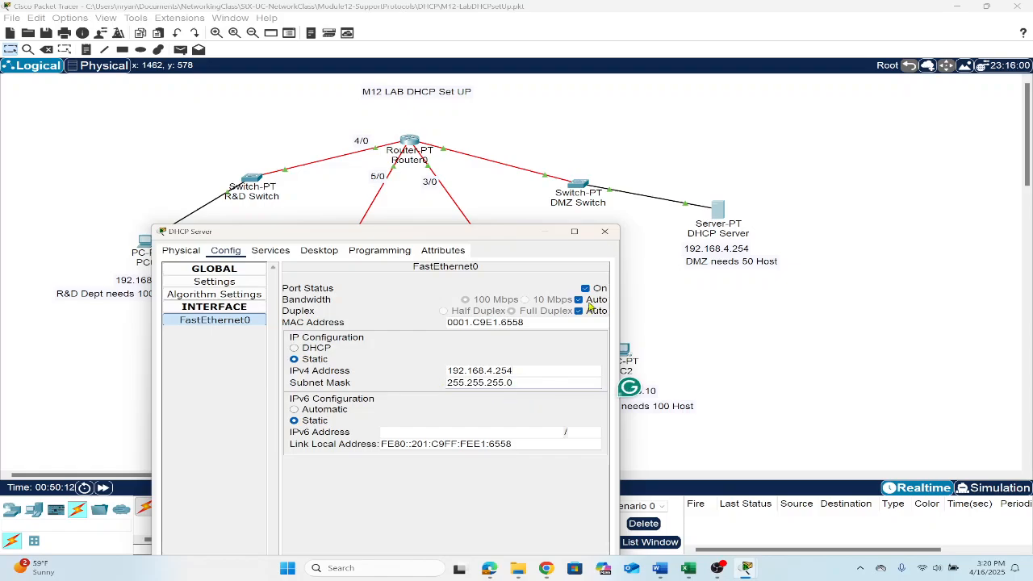
{"action": "left_click", "coordinate": [604, 230]}
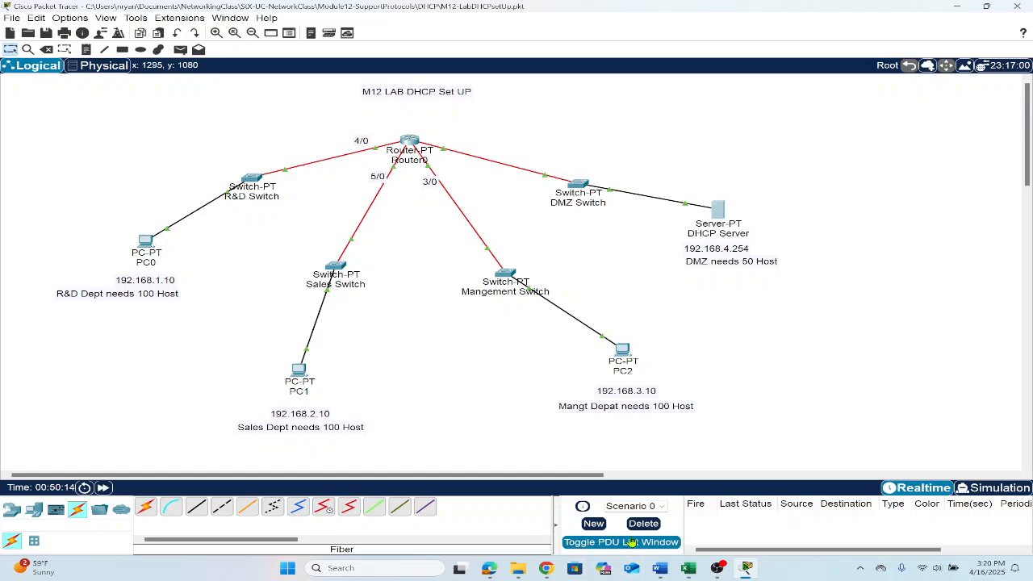
- Ping the DMZ gateway 192.168.4.1 from the DHCP Server's Command Prompt and close the server window
{"action": "left_click", "coordinate": [716, 213]}
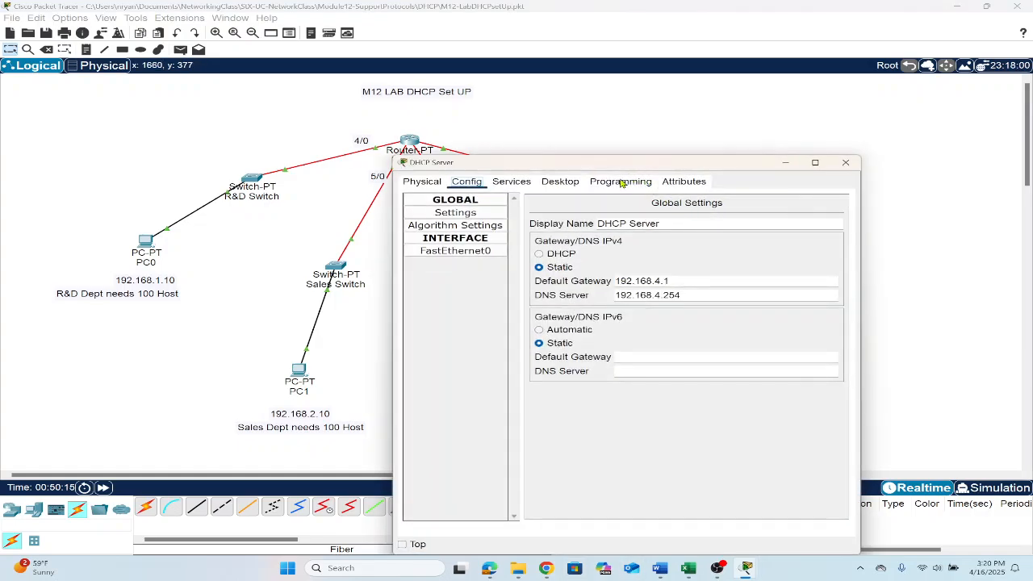
{"action": "left_click", "coordinate": [560, 182]}
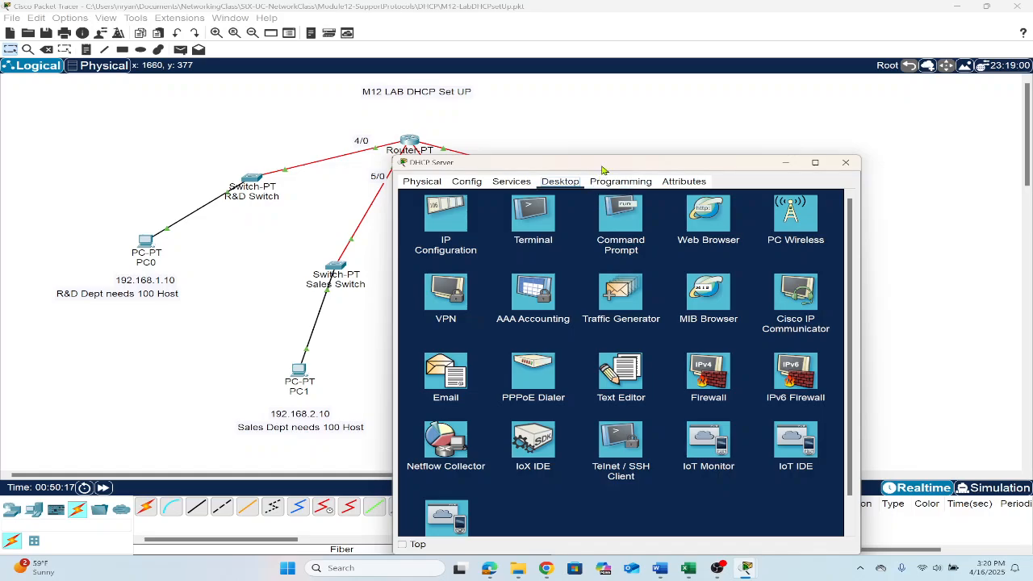
{"action": "left_click_drag", "start_coordinate": [606, 167], "coordinate": [292, 241]}
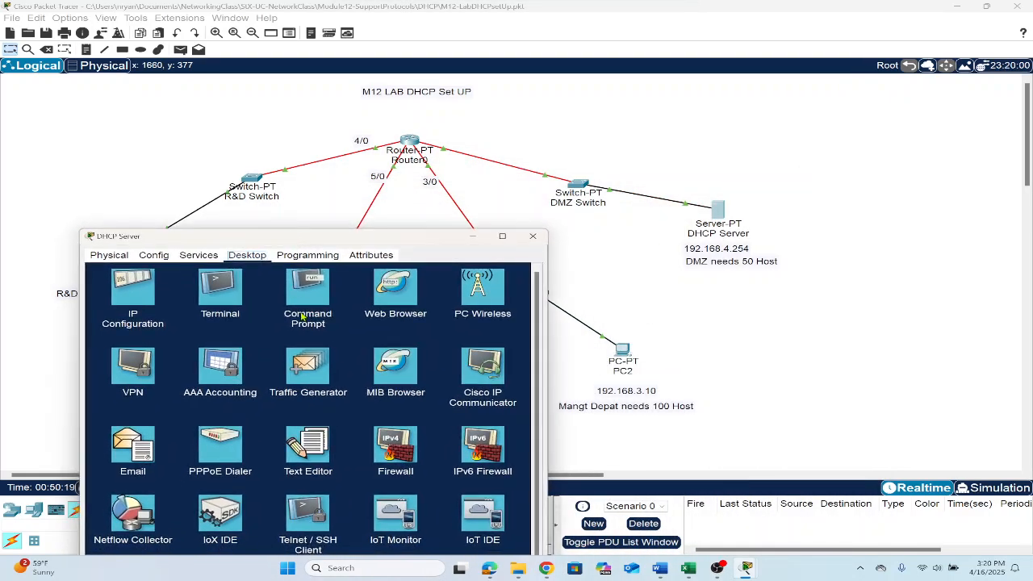
{"action": "left_click", "coordinate": [304, 313]}
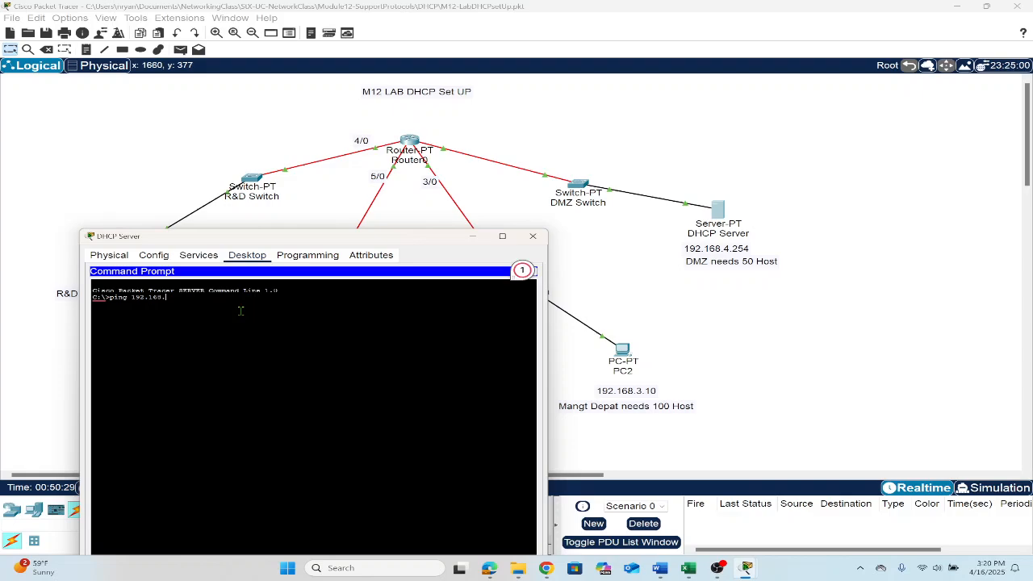
{"action": "key", "text": "Return"}
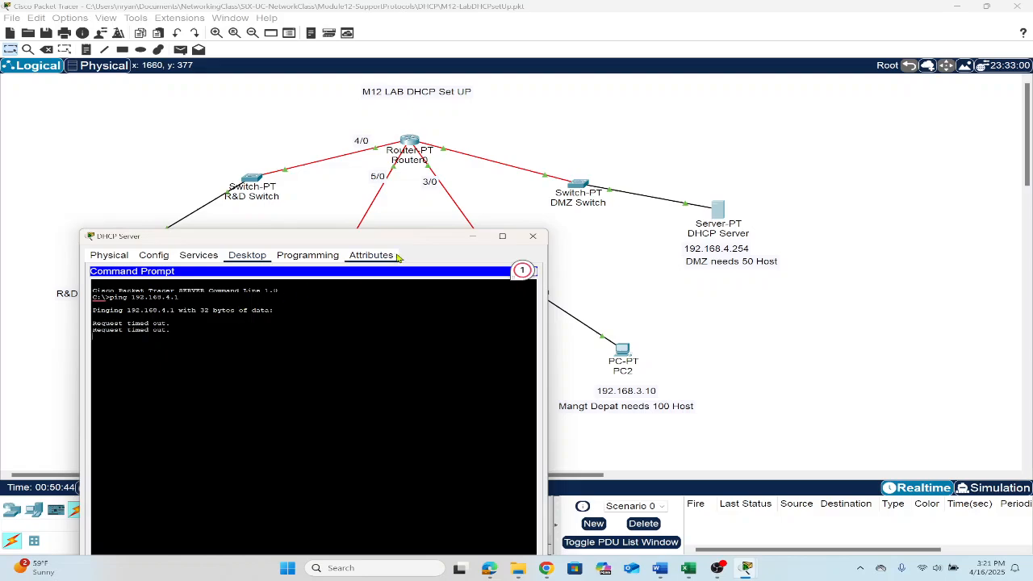
{"action": "left_click", "coordinate": [543, 236]}
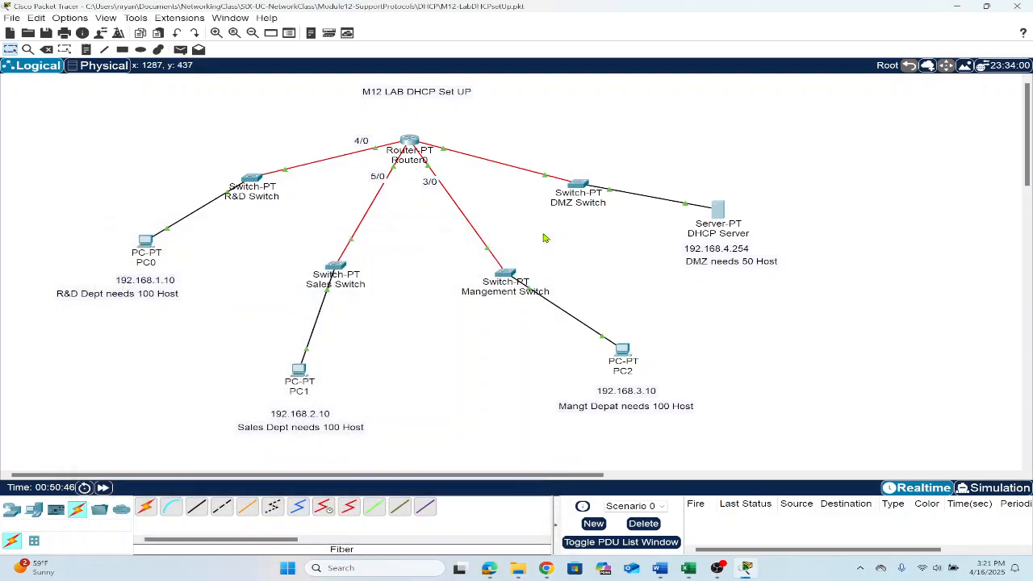
- Examine Router0's installed modules and the IP configuration of FastEthernet5/0 through FastEthernet2/0 to identify the DMZ interface, and close the router window
{"action": "mouse_move", "coordinate": [412, 143]}
{"action": "left_click", "coordinate": [408, 140]}
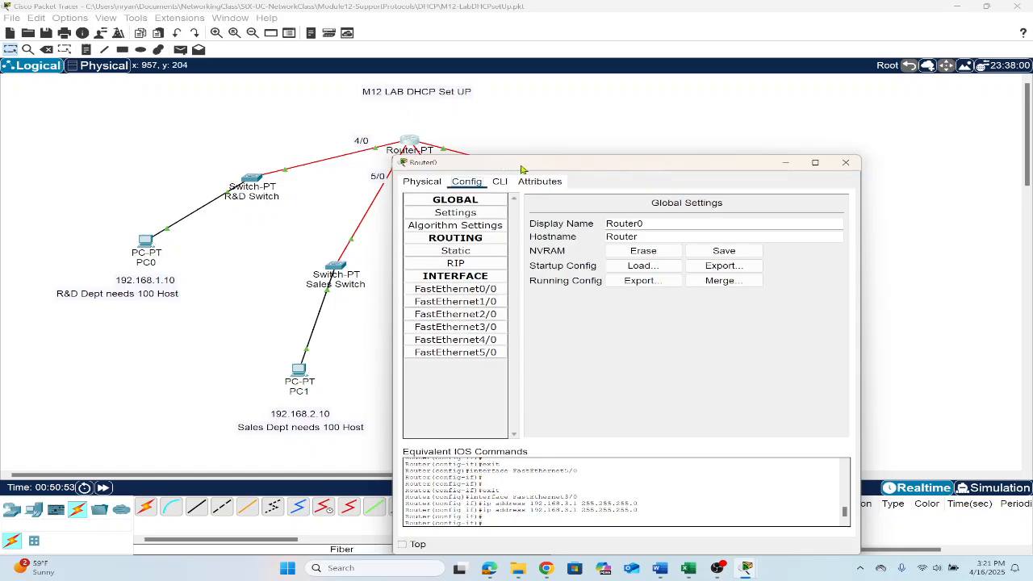
{"action": "mouse_move", "coordinate": [540, 168]}
{"action": "left_mouse_down"}
{"action": "mouse_move", "coordinate": [535, 302]}
{"action": "mouse_move", "coordinate": [547, 153]}
{"action": "left_mouse_up"}
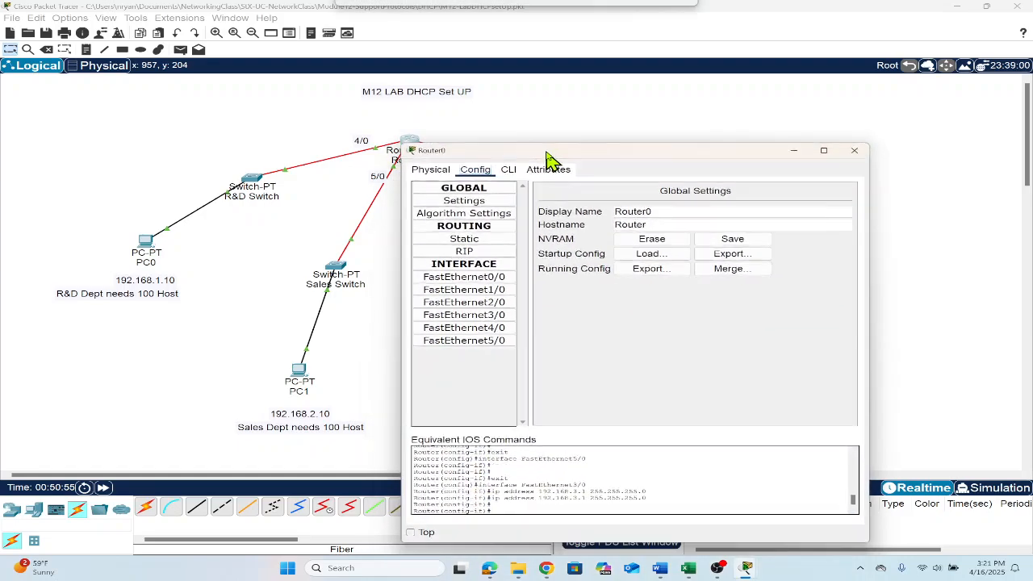
{"action": "left_click", "coordinate": [430, 171]}
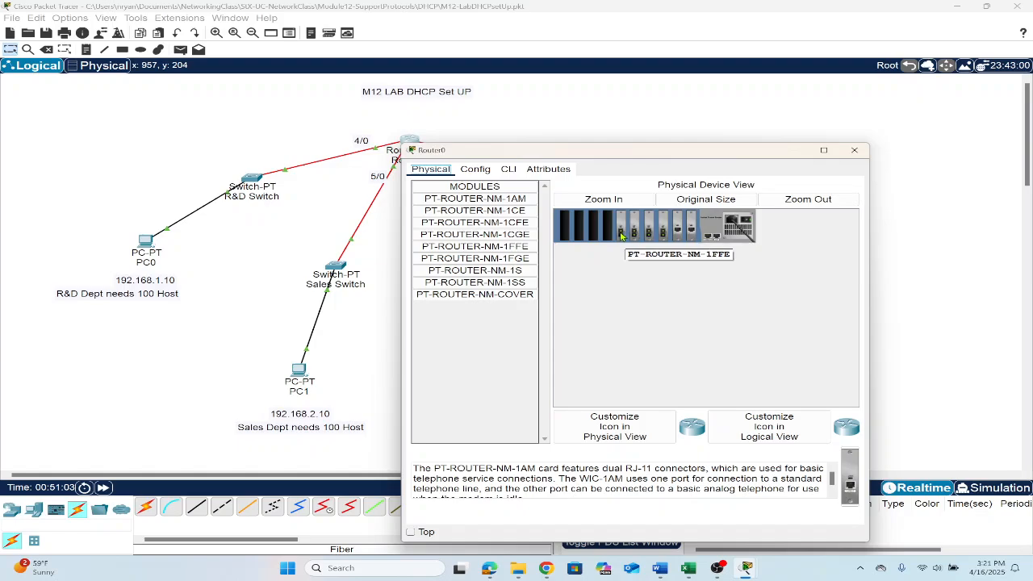
{"action": "left_click", "coordinate": [476, 169]}
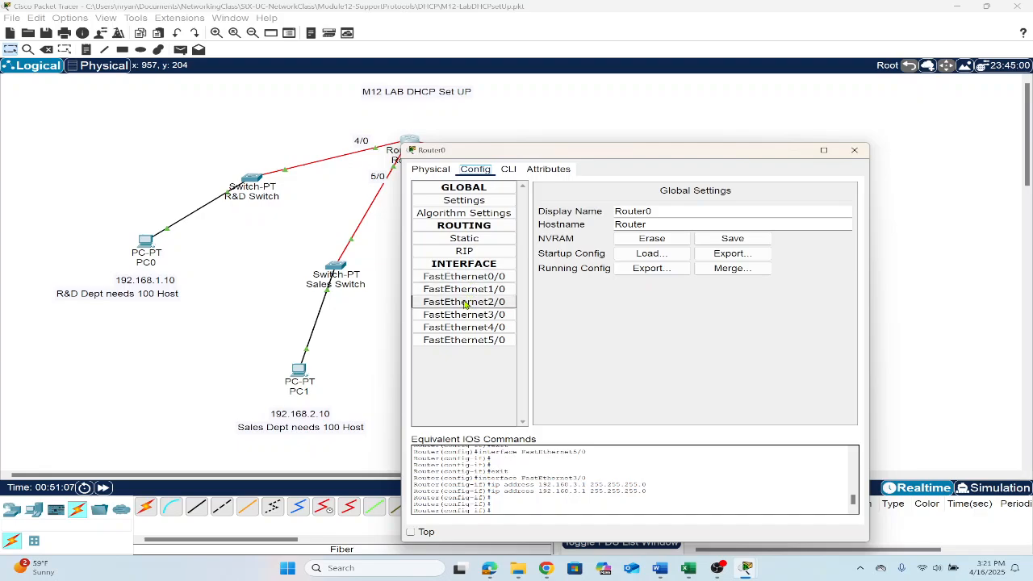
{"action": "left_click", "coordinate": [456, 341]}
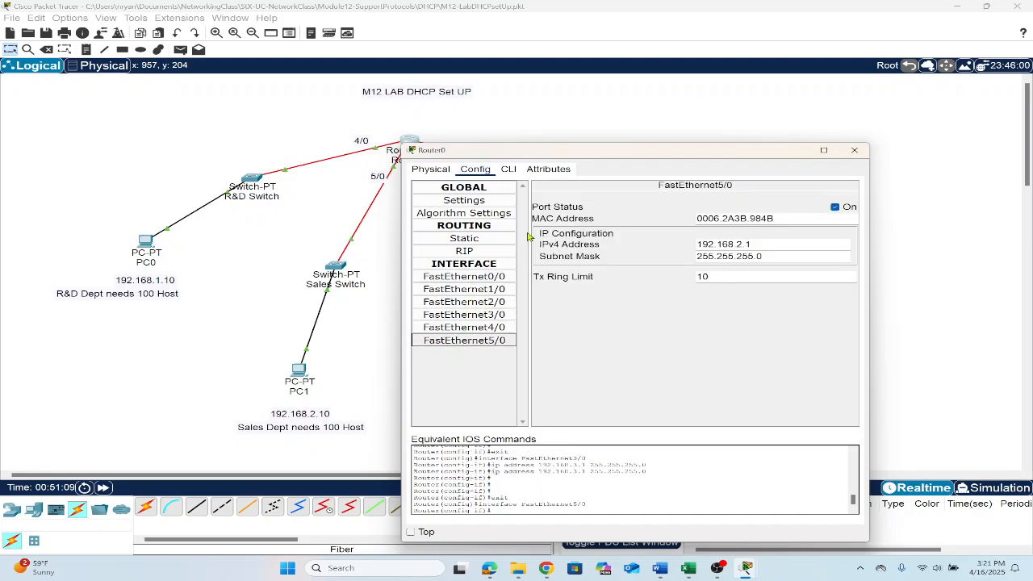
{"action": "left_click", "coordinate": [488, 329]}
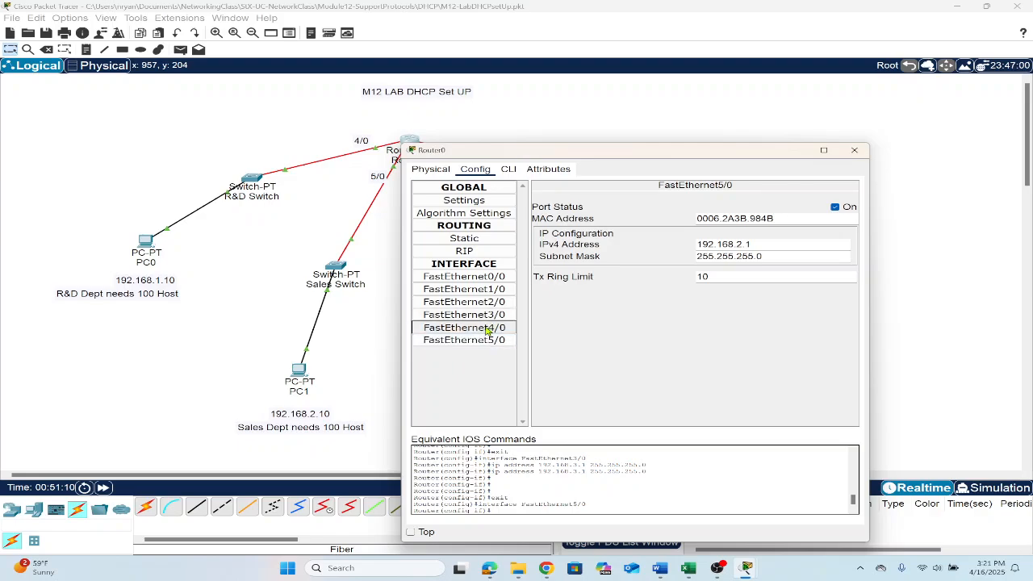
{"action": "left_click", "coordinate": [477, 317]}
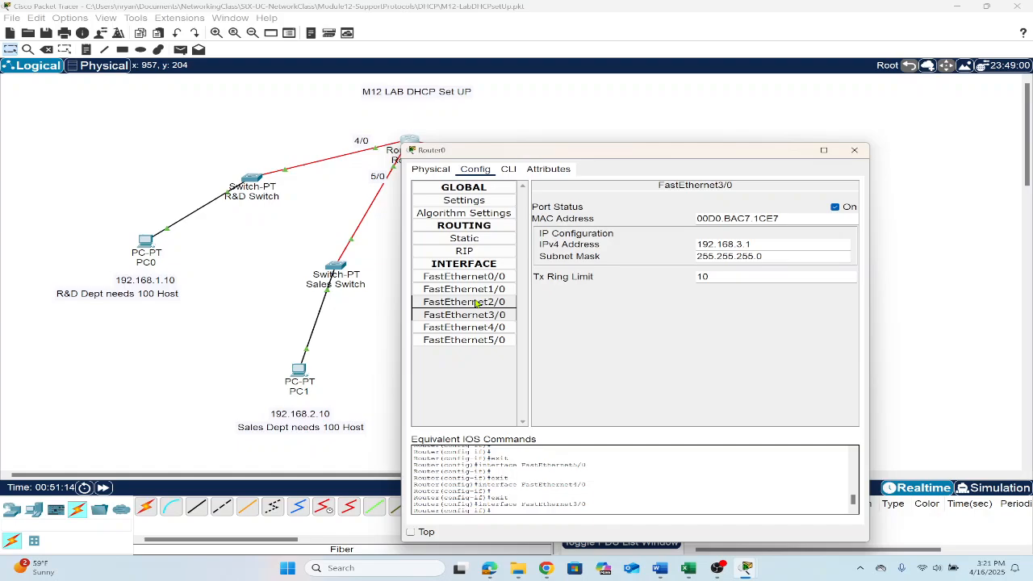
{"action": "left_click", "coordinate": [477, 304]}
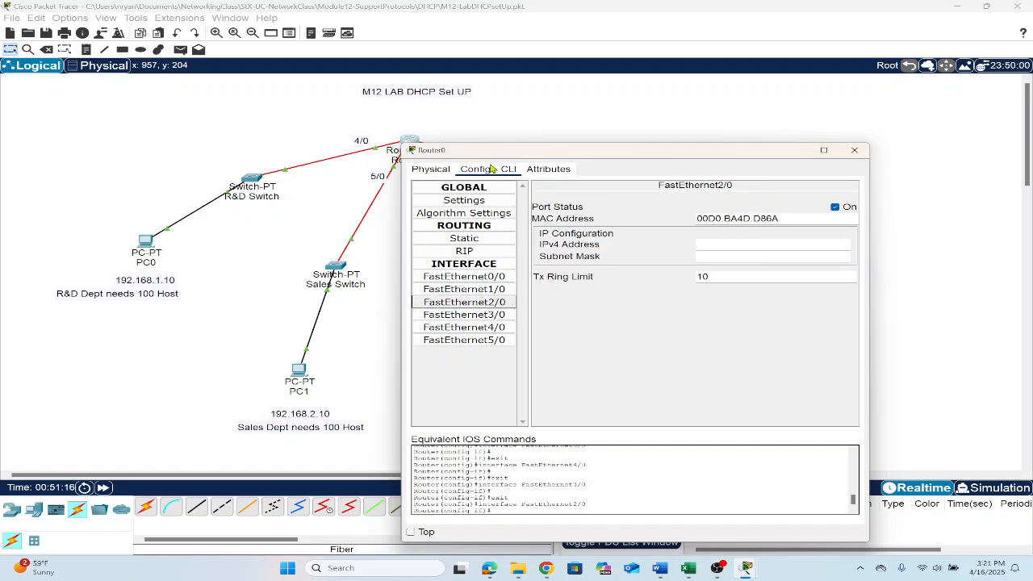
{"action": "left_click", "coordinate": [430, 169]}
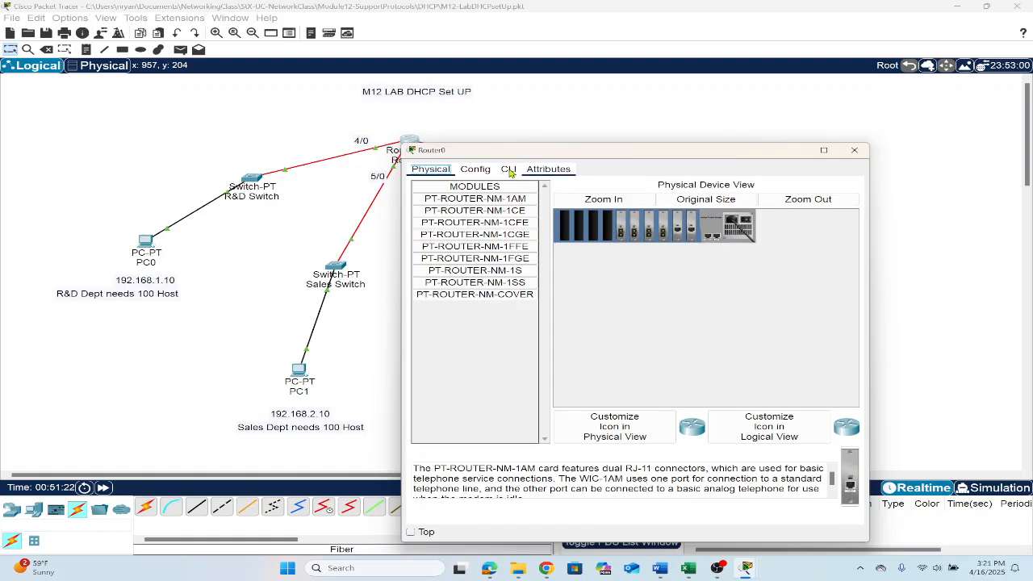
{"action": "left_click", "coordinate": [475, 168]}
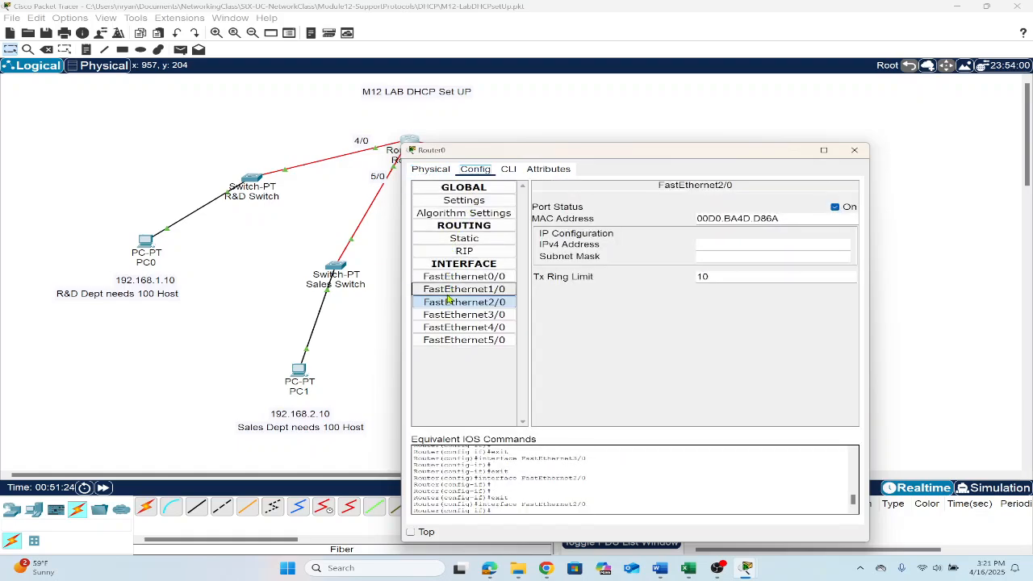
{"action": "left_click_drag", "start_coordinate": [559, 153], "coordinate": [530, 150]}
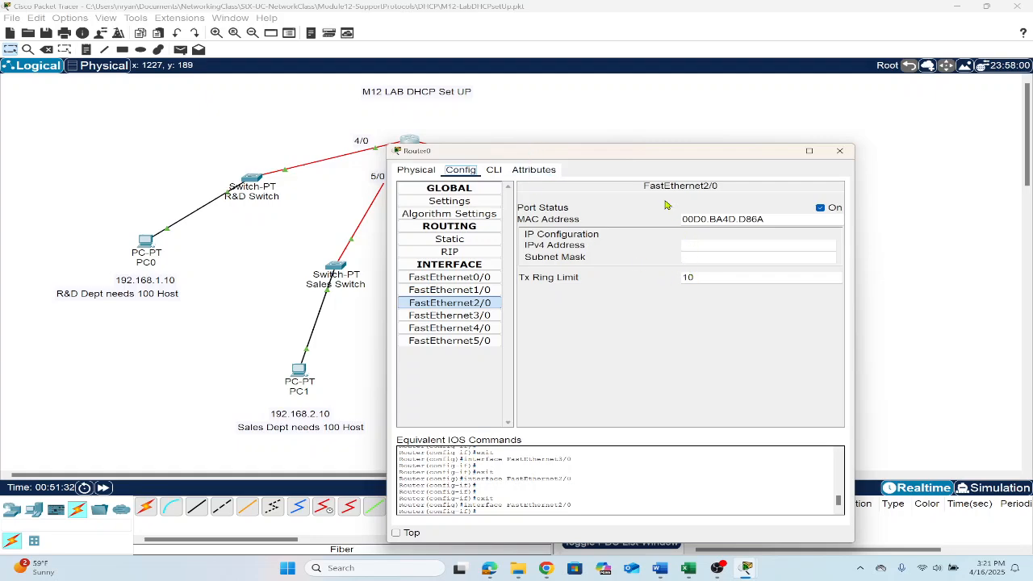
{"action": "left_click", "coordinate": [841, 152]}
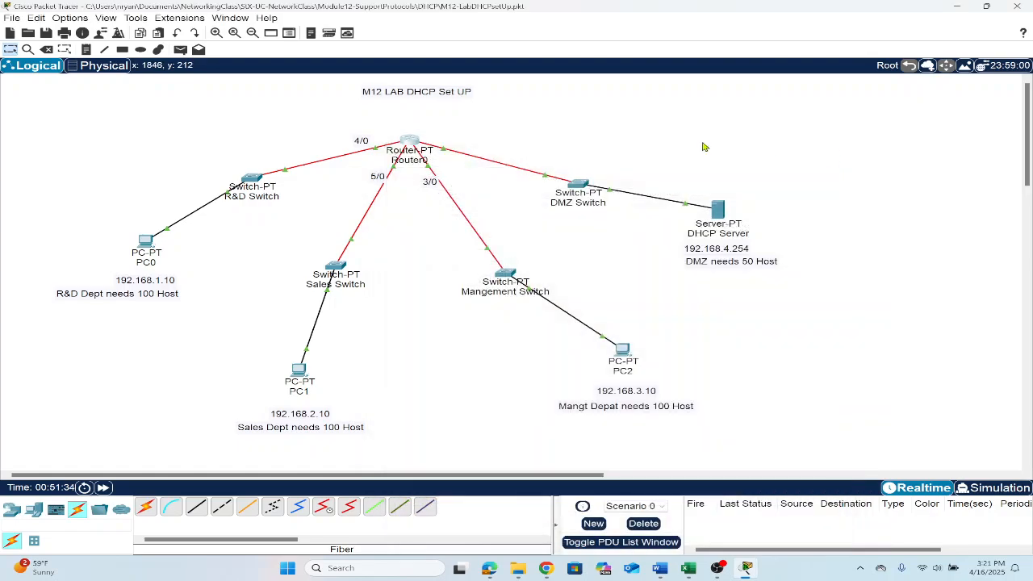
- Add a 2/0 text note beside Router0 on the link to the DMZ Switch and return to the Select tool
{"action": "left_click", "coordinate": [87, 49]}
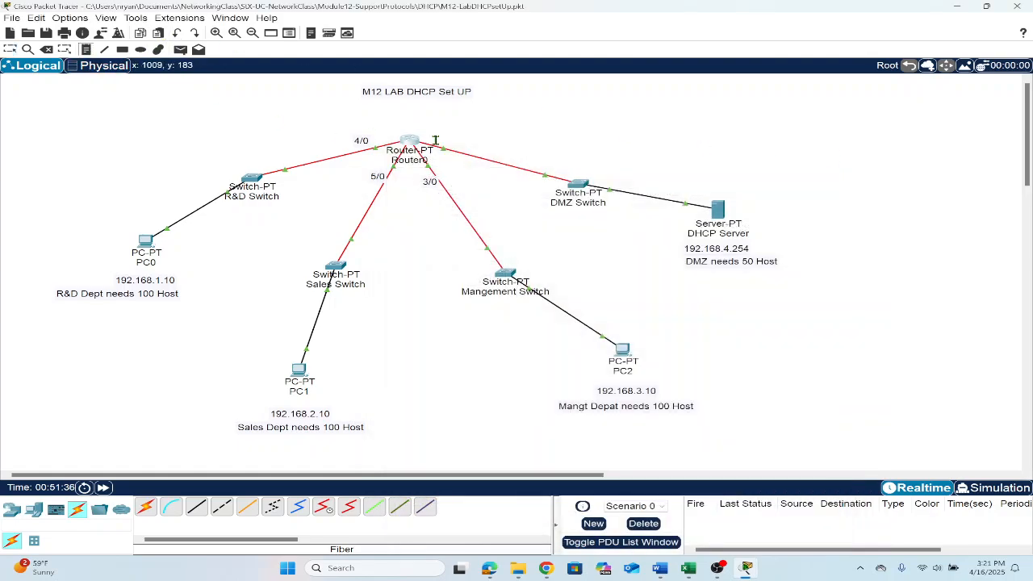
{"action": "type", "text": "2/0"}
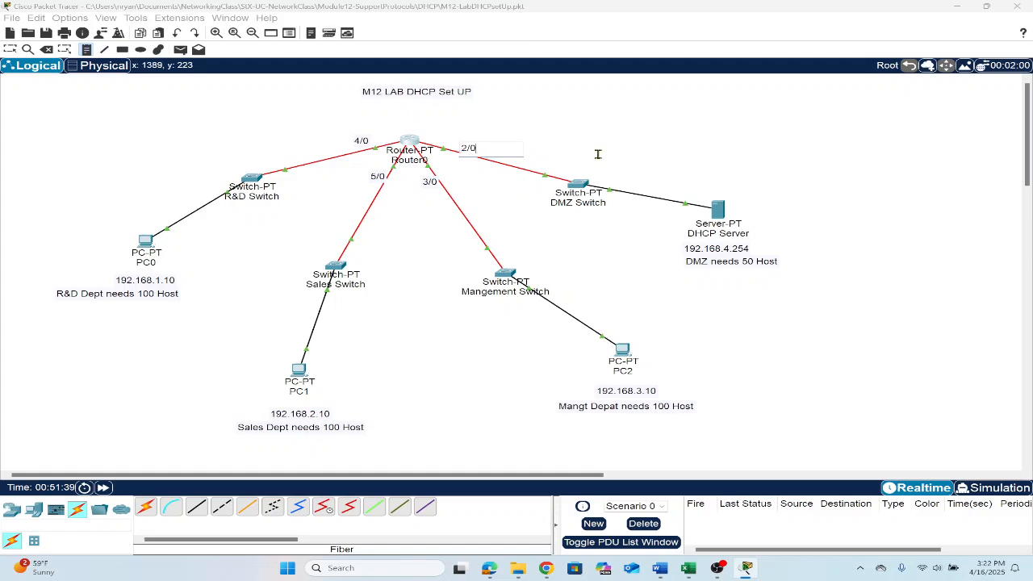
{"action": "left_click", "coordinate": [9, 50]}
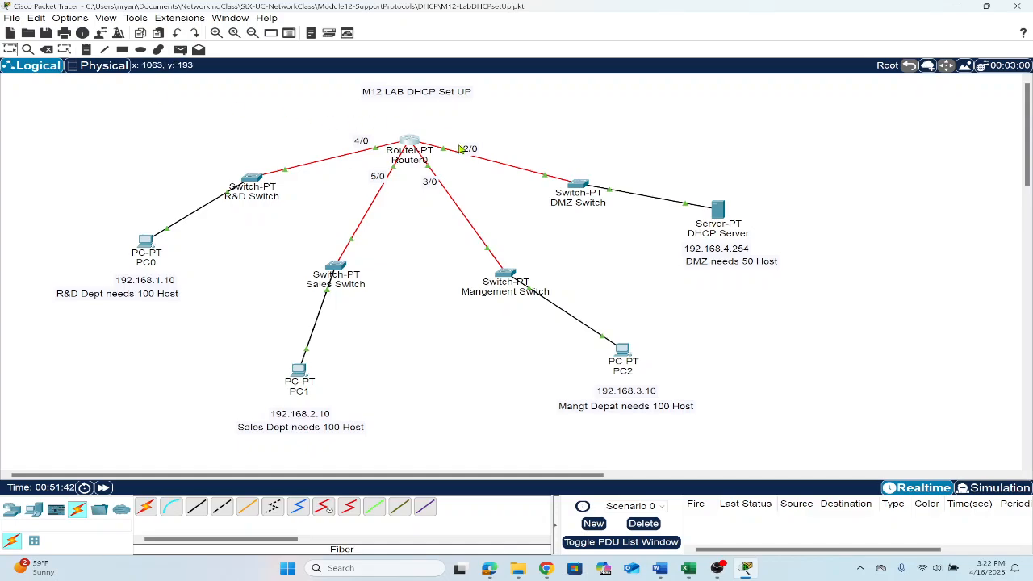
- Move the 2/0 note slightly so it sits just above the link from Router0 to the DMZ Switch
{"action": "left_click_drag", "start_coordinate": [468, 151], "coordinate": [461, 144]}
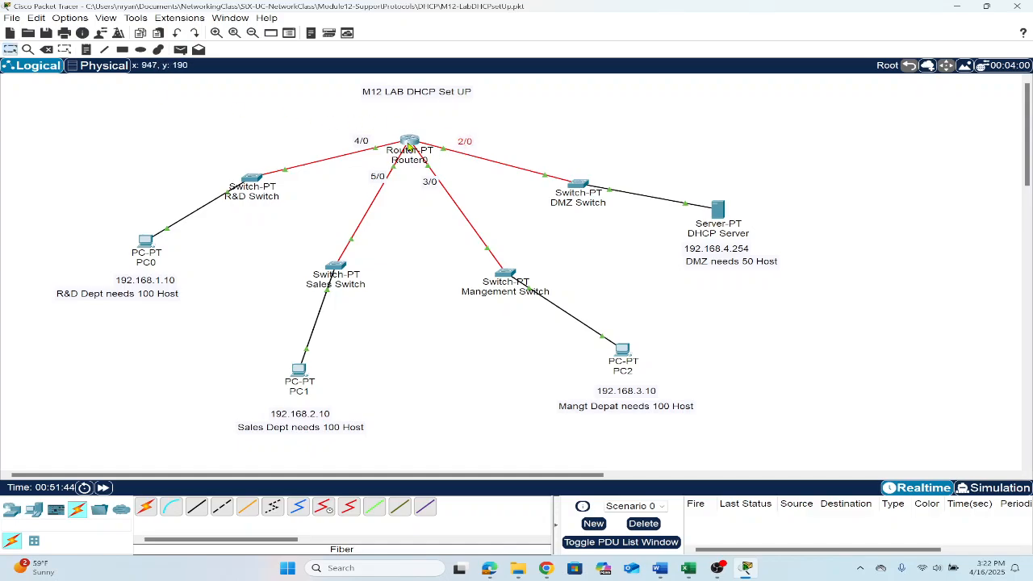
- Configure Router0's FastEthernet2/0 with IPv4 address 192.168.4.1 and subnet mask 255.255.255.0, and close the router window
{"action": "left_click", "coordinate": [410, 142]}
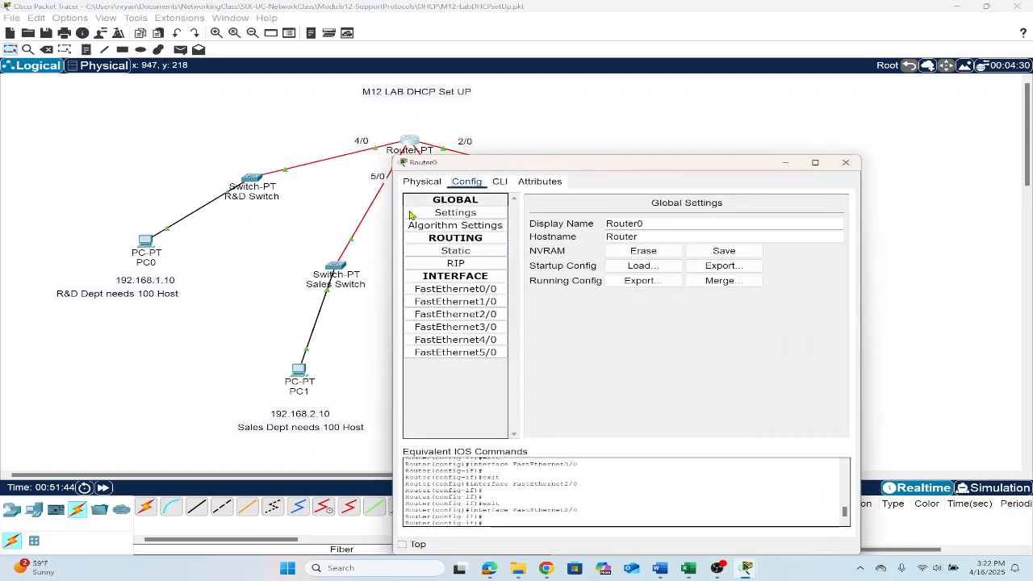
{"action": "left_click", "coordinate": [451, 314]}
{"action": "left_click", "coordinate": [712, 258]}
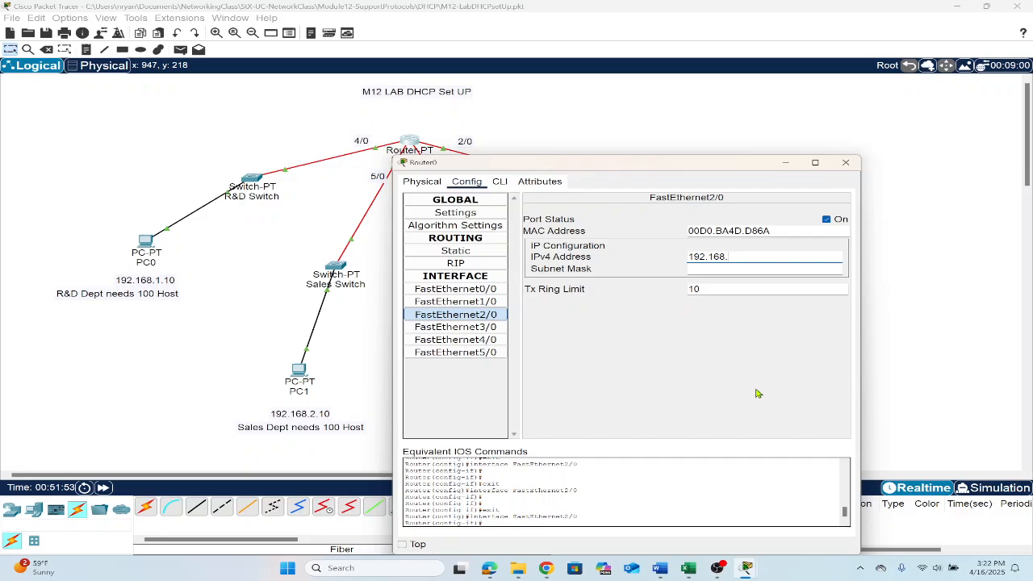
{"action": "left_click_drag", "start_coordinate": [666, 171], "coordinate": [430, 244]}
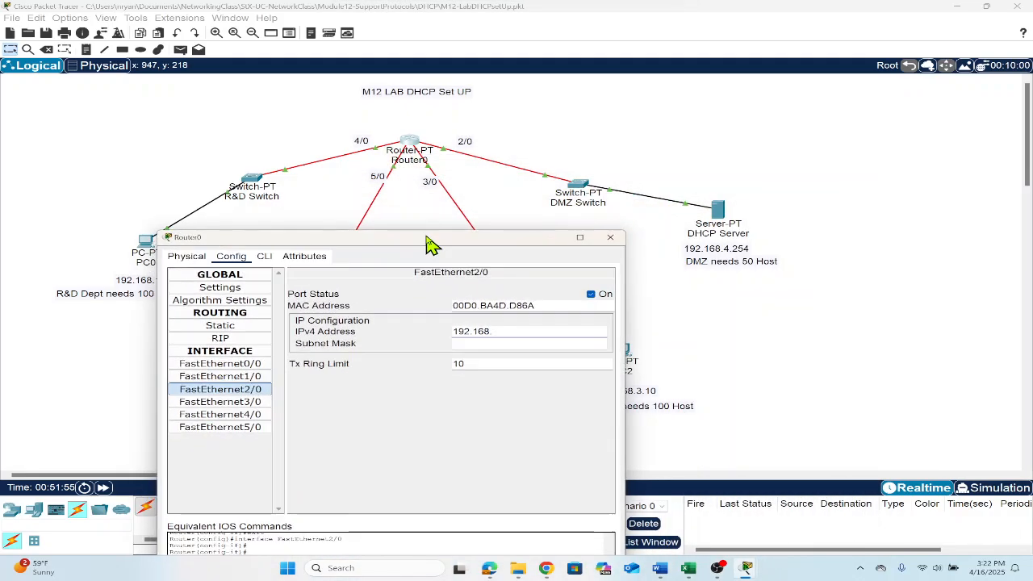
{"action": "left_click", "coordinate": [557, 334]}
{"action": "type", "text": ".4"}
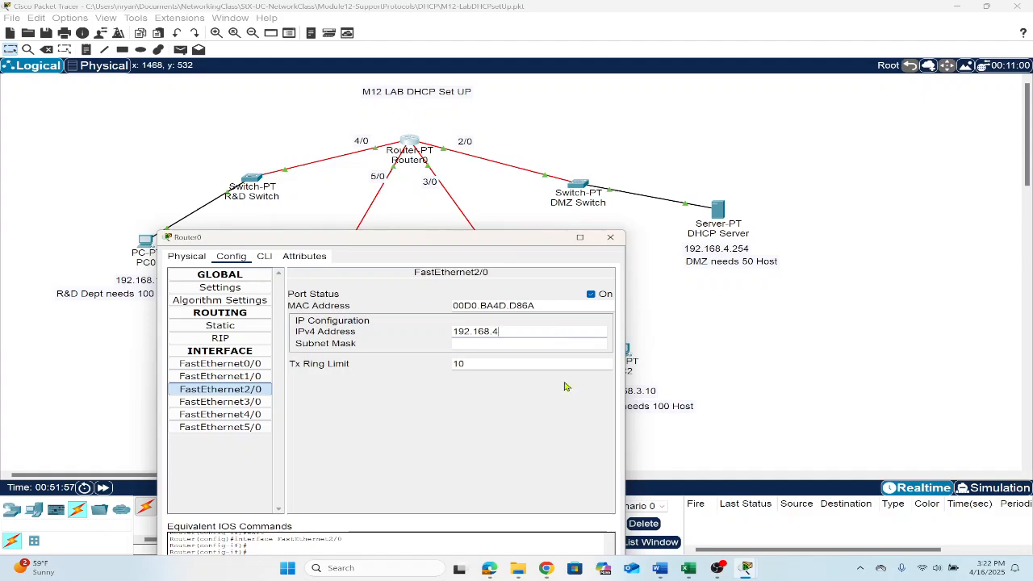
{"action": "key", "text": "Return"}
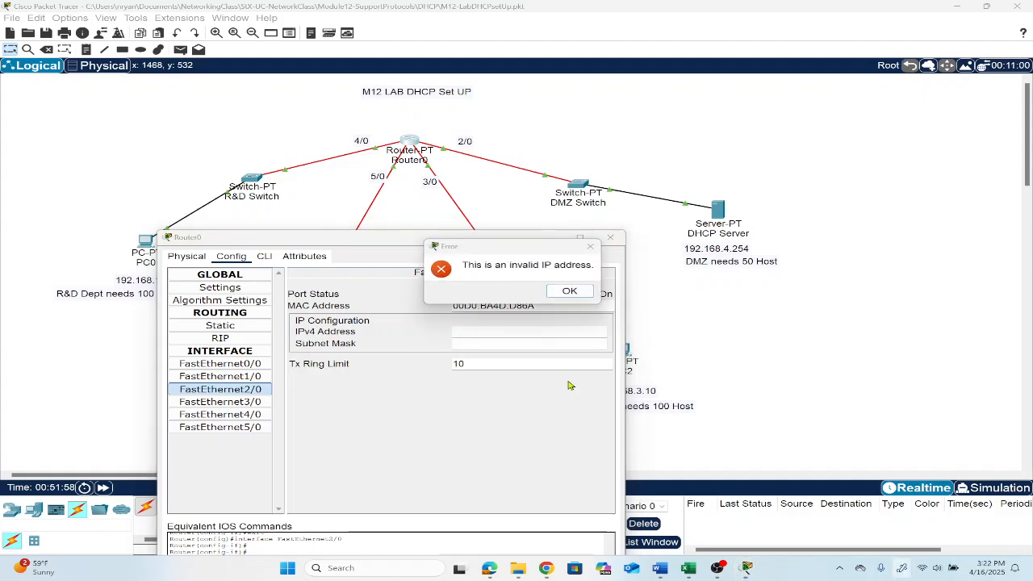
{"action": "left_click", "coordinate": [569, 291]}
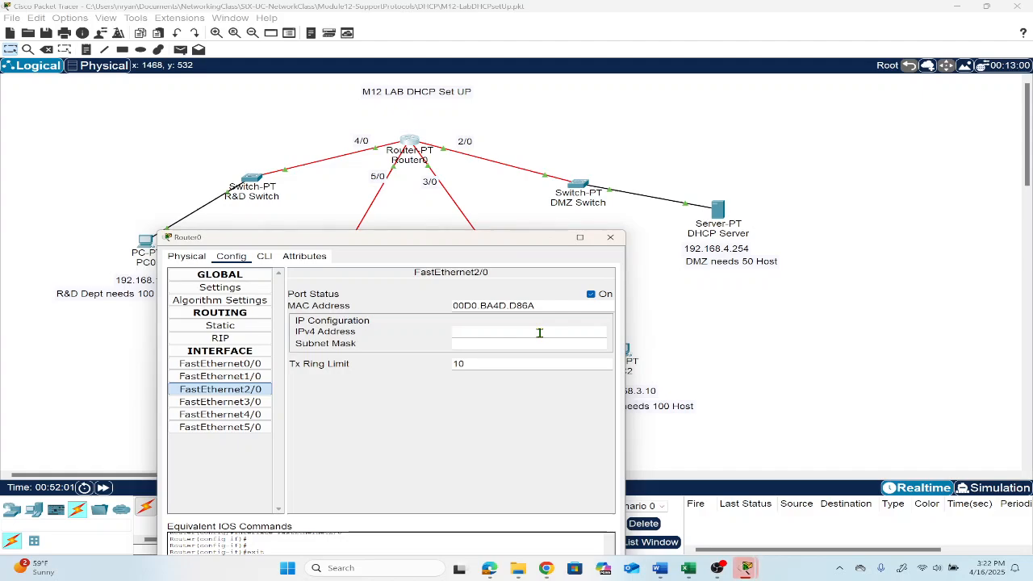
{"action": "type", "text": "192.1"}
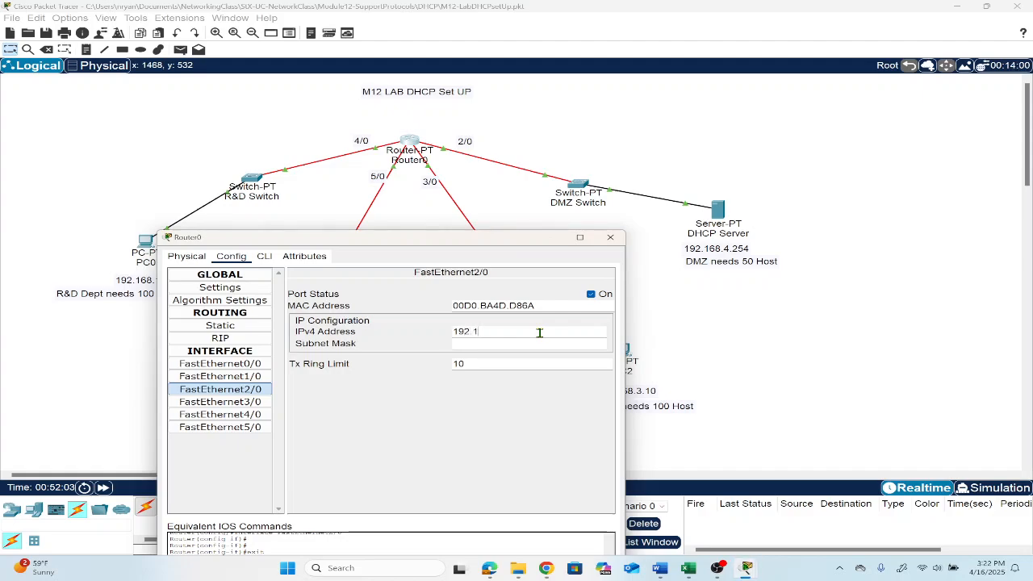
{"action": "type", "text": "68.4.1"}
{"action": "left_click", "coordinate": [530, 346]}
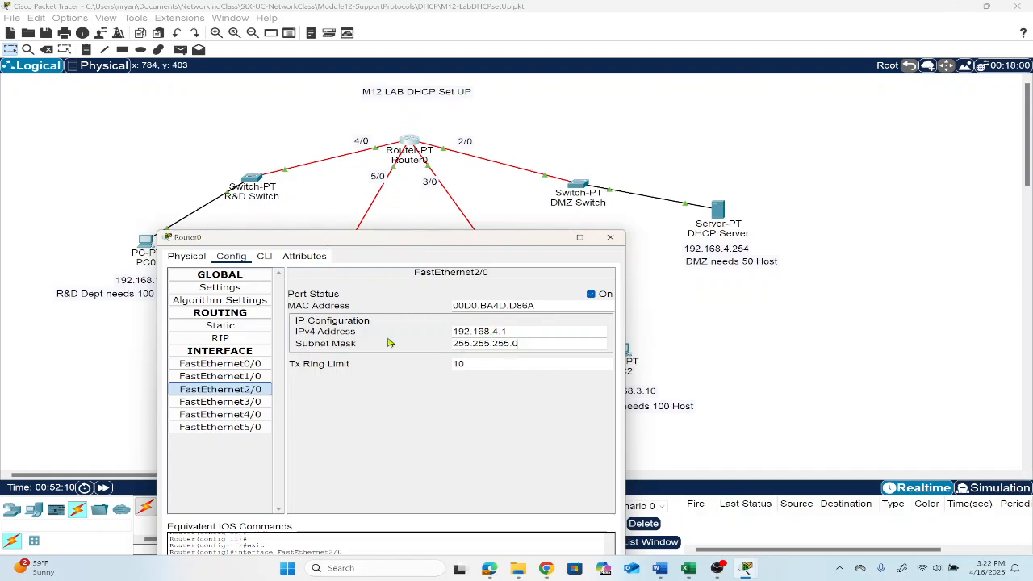
{"action": "left_click", "coordinate": [611, 239]}
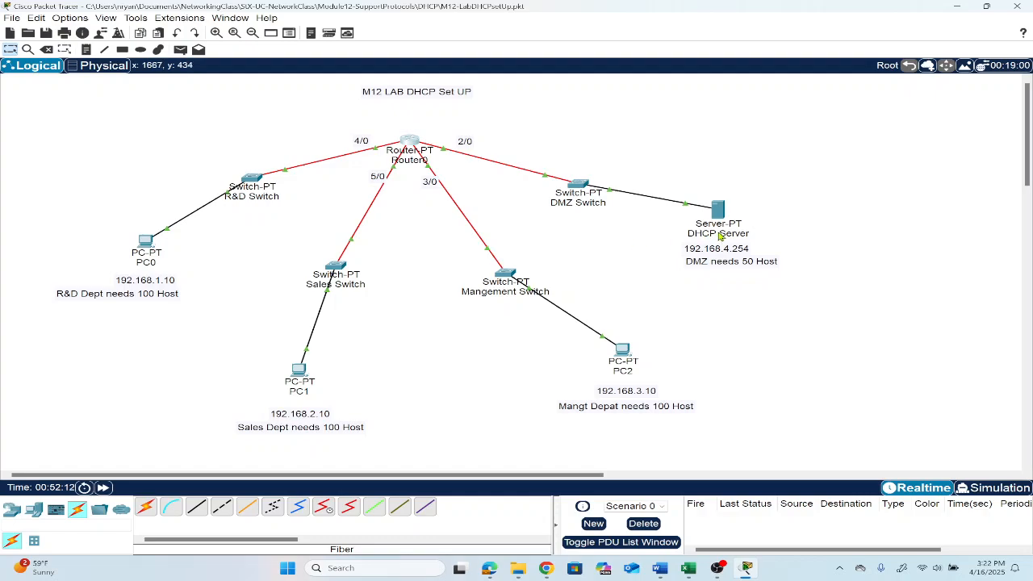
- Fast-forward the simulation time and repeat the ping to 192.168.4.1 from the DHCP Server's Command Prompt
{"action": "left_click", "coordinate": [102, 488]}
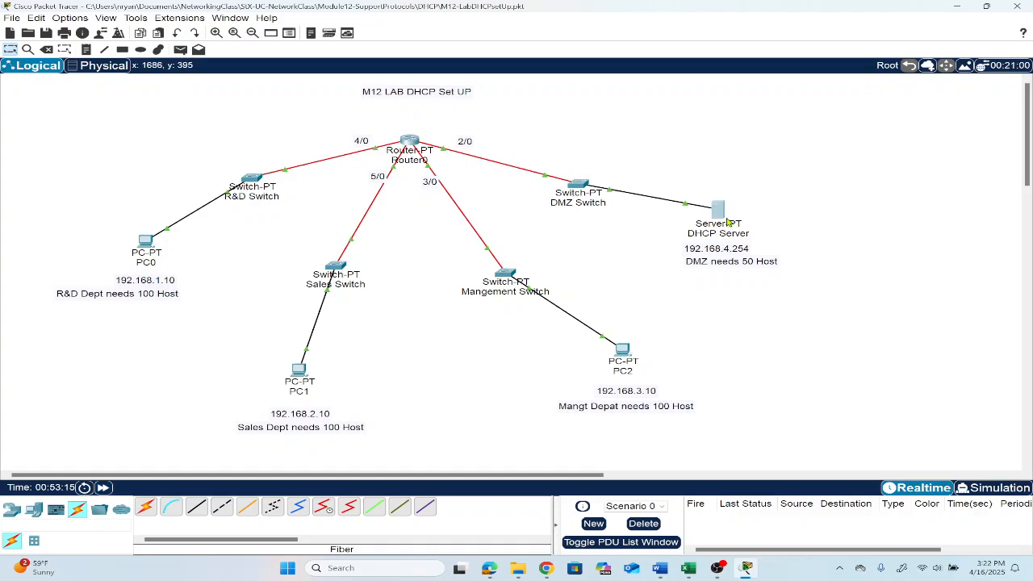
{"action": "left_click", "coordinate": [721, 212]}
{"action": "left_click", "coordinate": [622, 218]}
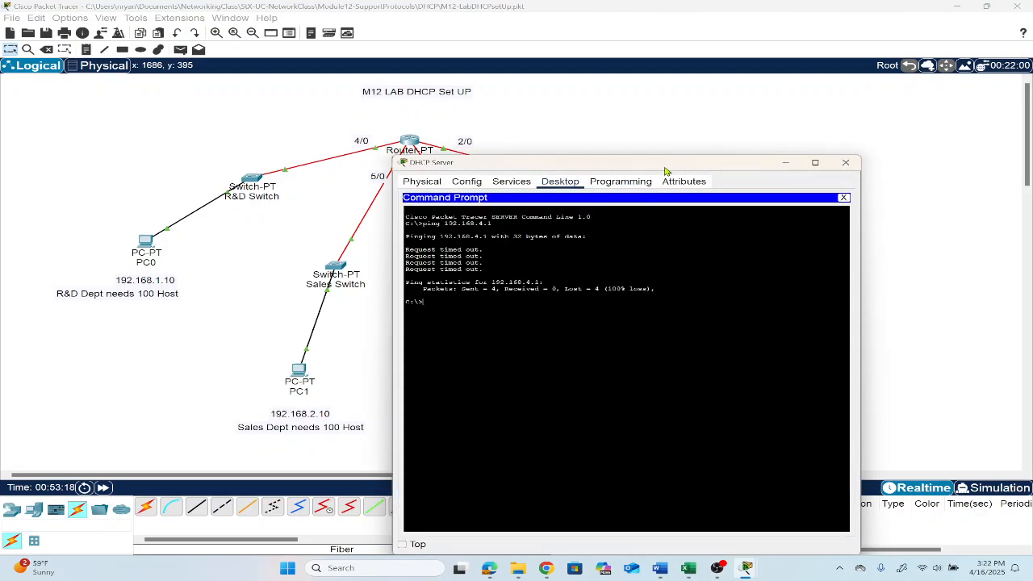
{"action": "key", "text": "Up"}
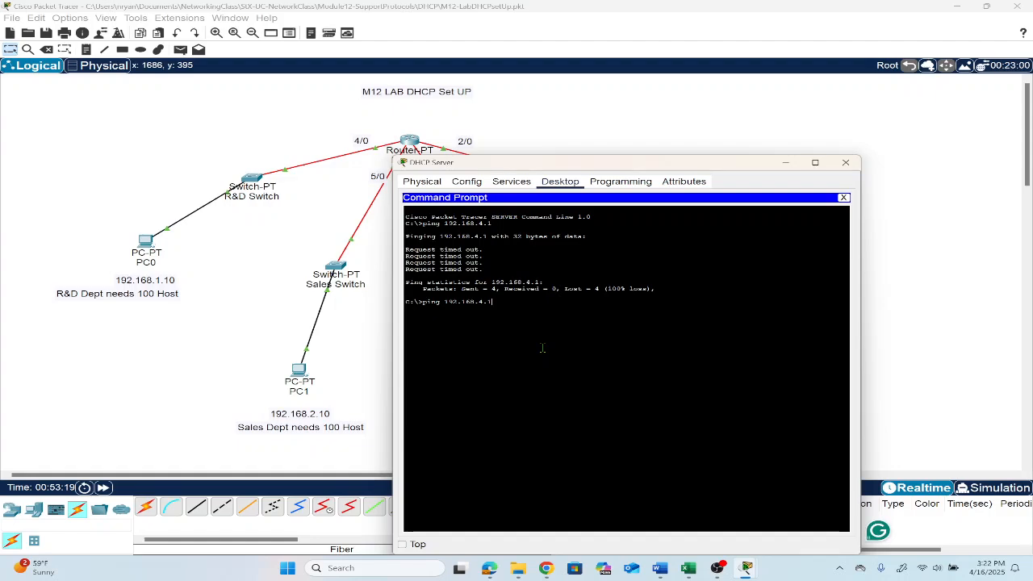
{"action": "key", "text": "Return"}
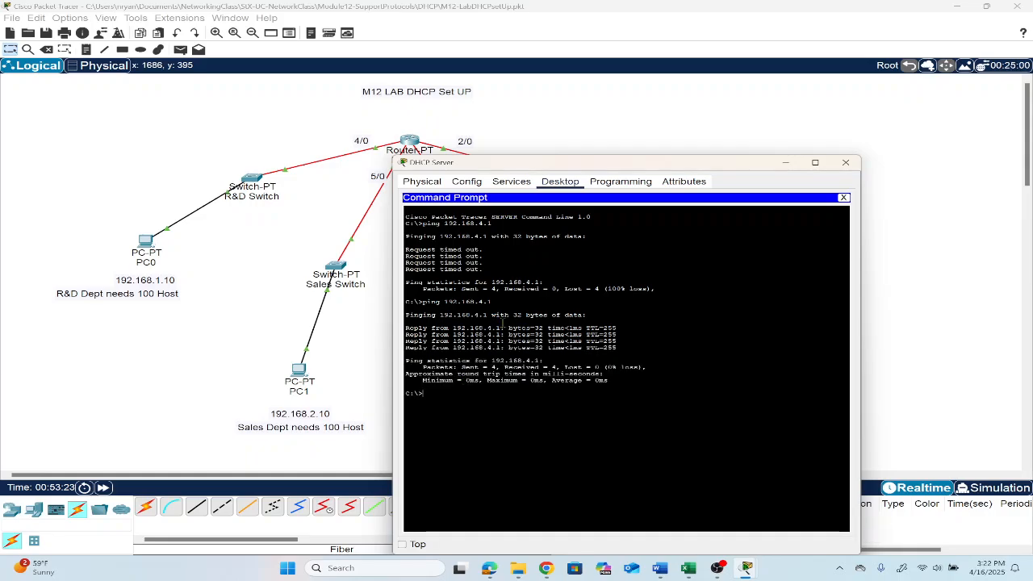
- Move the server window to check the topology and ping PC0 at 192.168.1.10 from the DHCP Server
{"action": "left_click_drag", "start_coordinate": [586, 164], "coordinate": [828, 100]}
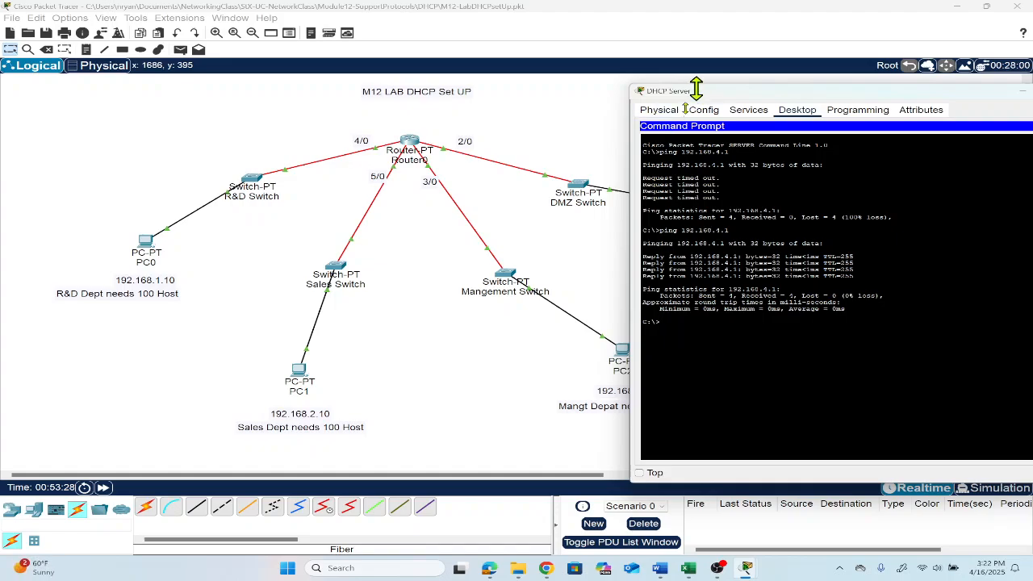
{"action": "left_click_drag", "start_coordinate": [698, 91], "coordinate": [698, 445]}
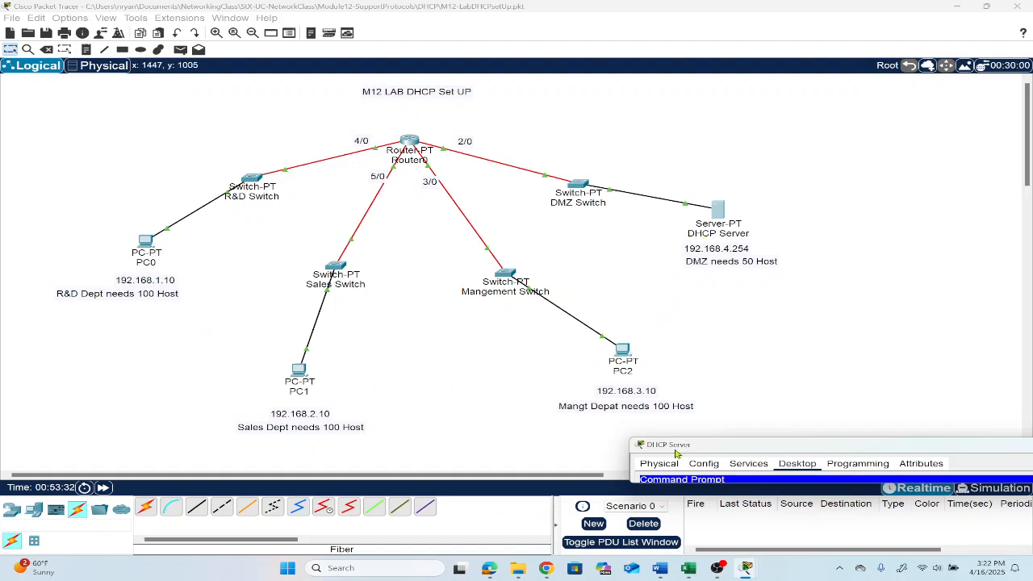
{"action": "left_click_drag", "start_coordinate": [713, 449], "coordinate": [584, 481]}
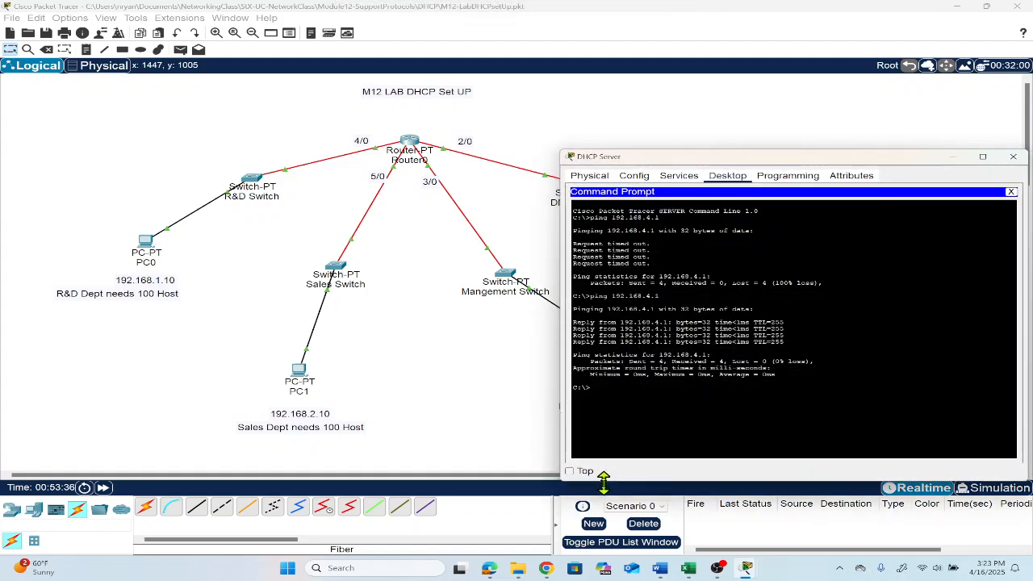
{"action": "key", "text": "Up"}
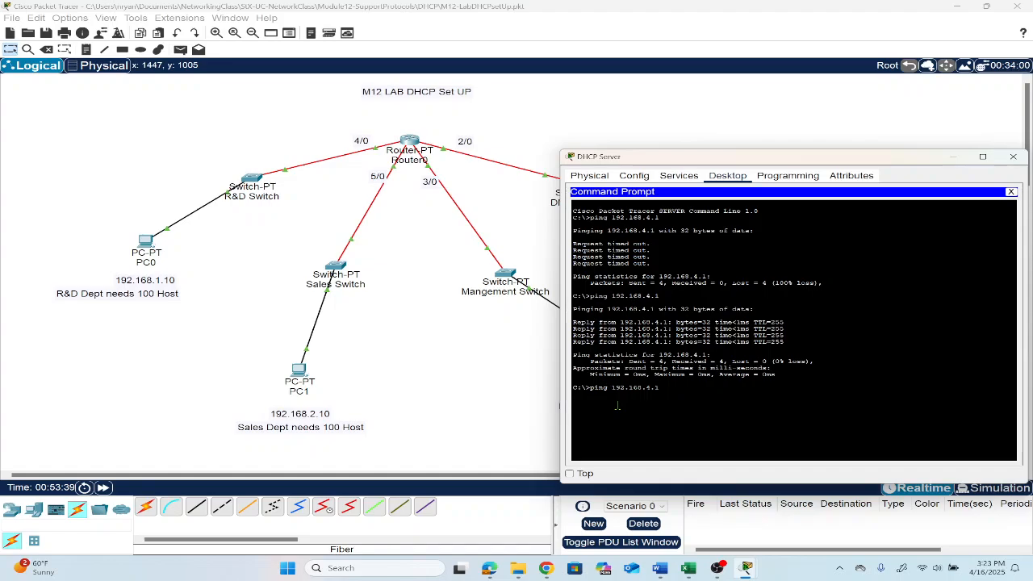
{"action": "key", "text": "BackSpace"}
{"action": "key", "text": "Return"}
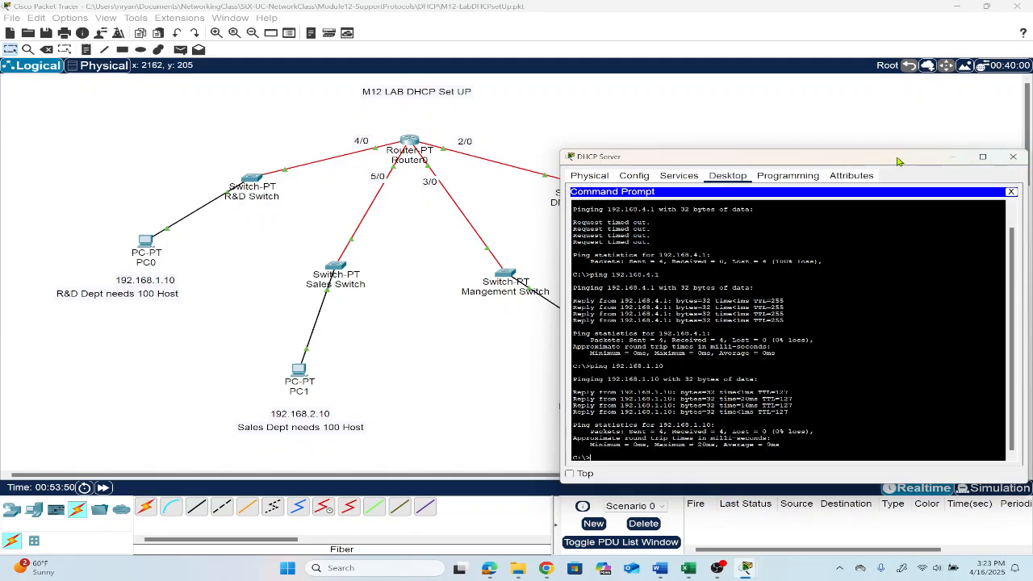
- Open the DHCP service settings of the DHCP Server and widen the window to show the full pool table
{"action": "left_click_drag", "start_coordinate": [901, 158], "coordinate": [685, 413]}
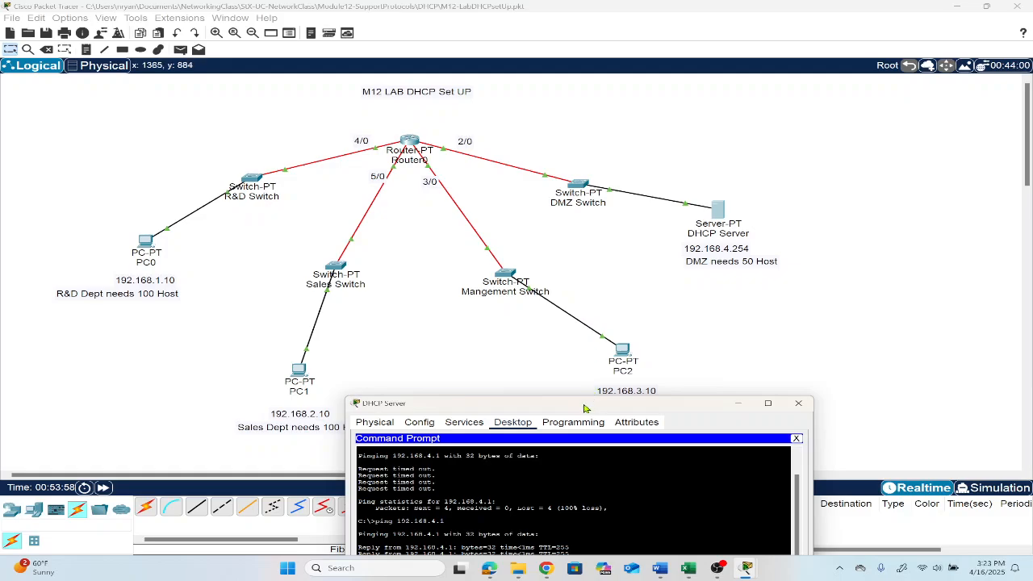
{"action": "left_click_drag", "start_coordinate": [585, 409], "coordinate": [388, 159]}
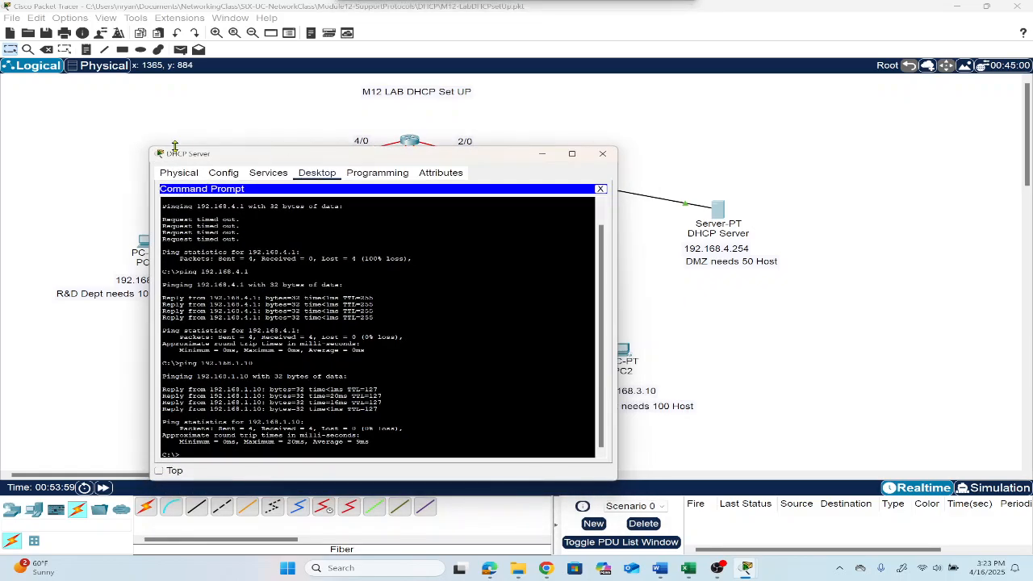
{"action": "left_click", "coordinate": [271, 176]}
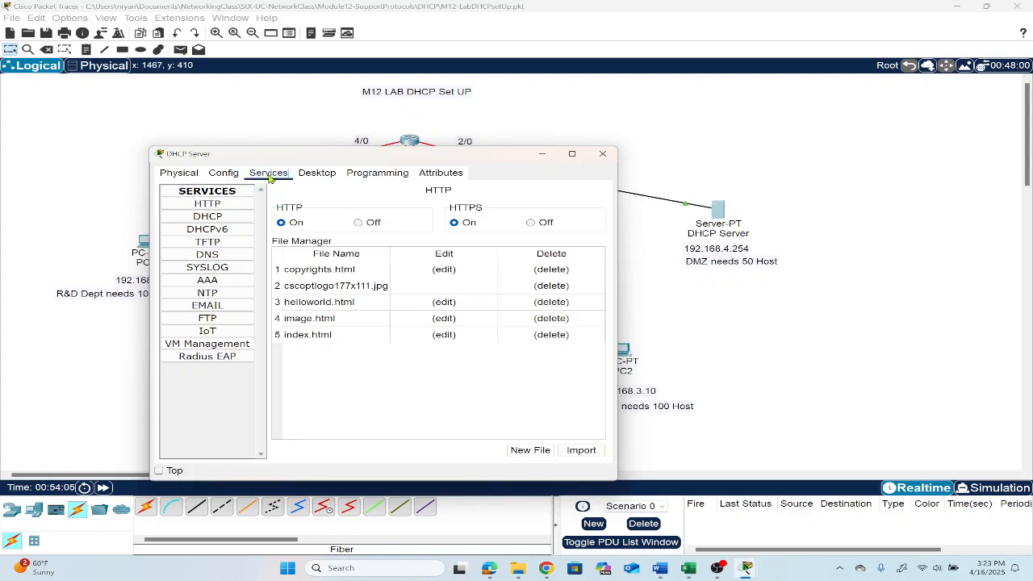
{"action": "left_click", "coordinate": [222, 217]}
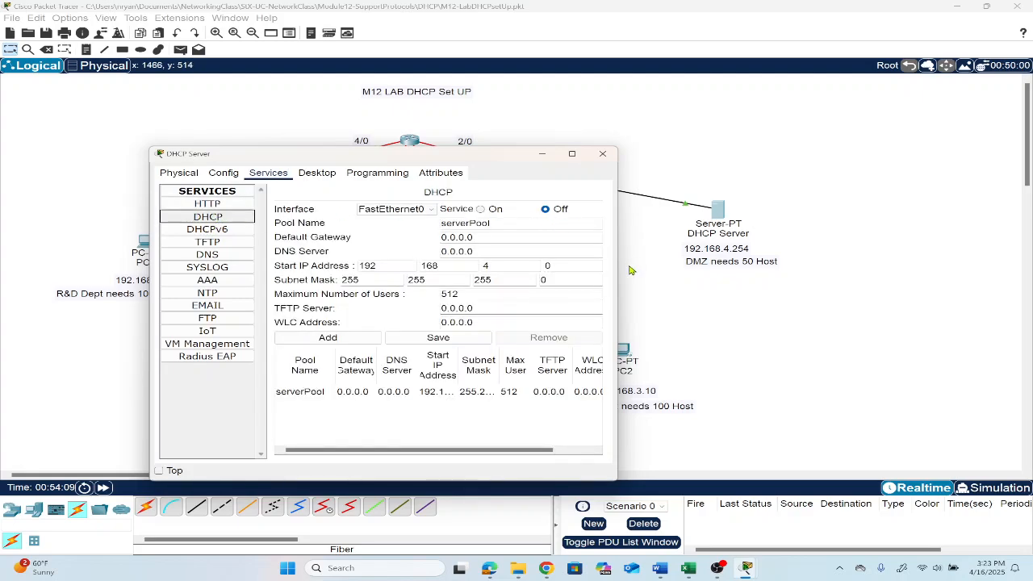
{"action": "left_click_drag", "start_coordinate": [705, 279], "coordinate": [882, 283]}
{"action": "left_click_drag", "start_coordinate": [504, 158], "coordinate": [685, 100]}
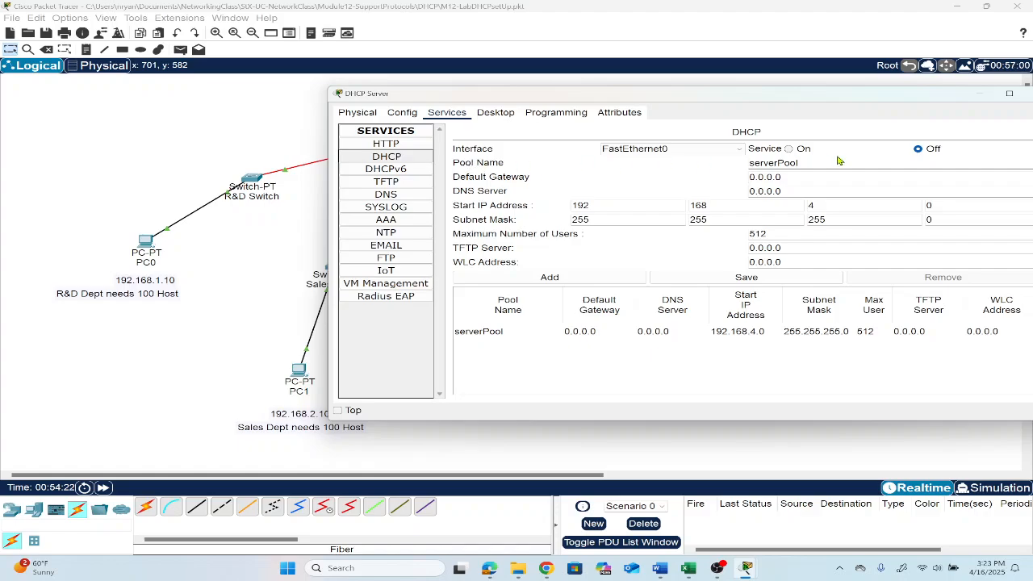
- Enter R&D Dept as the DHCP pool name and 192.168.1.1 as its default gateway
{"action": "double_click", "coordinate": [775, 162]}
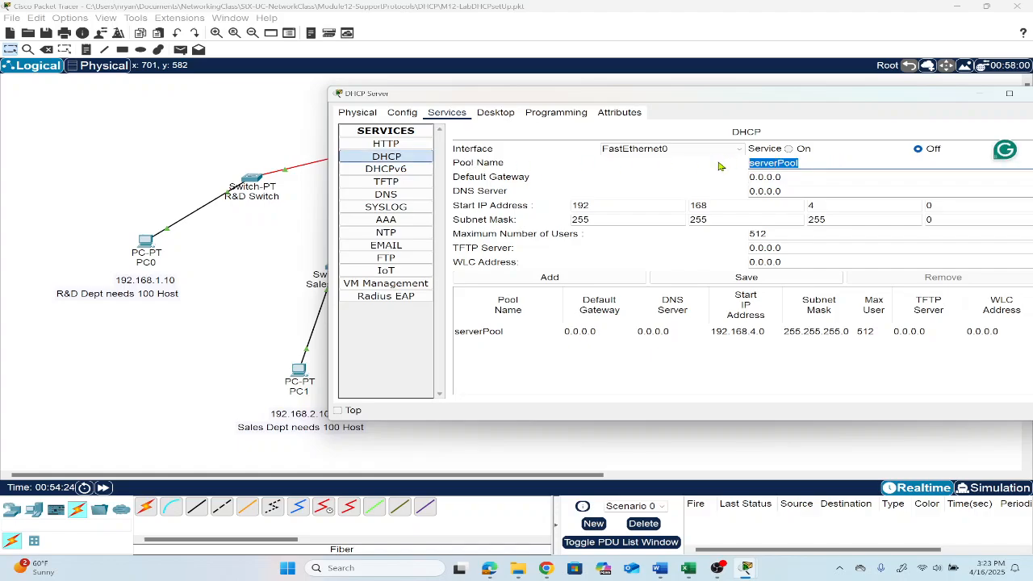
{"action": "type", "text": "R&D Dept"}
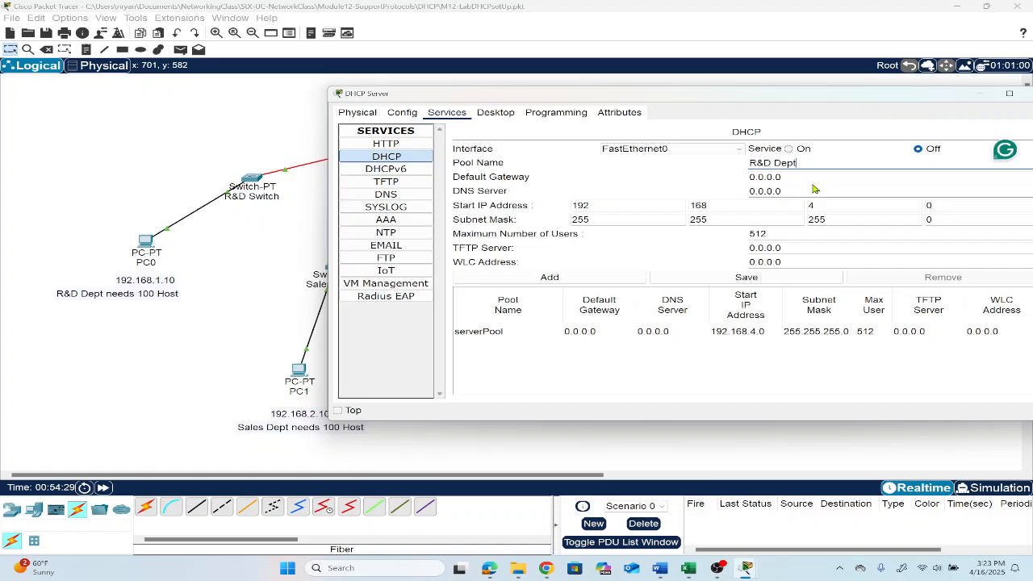
{"action": "key", "text": "Tab"}
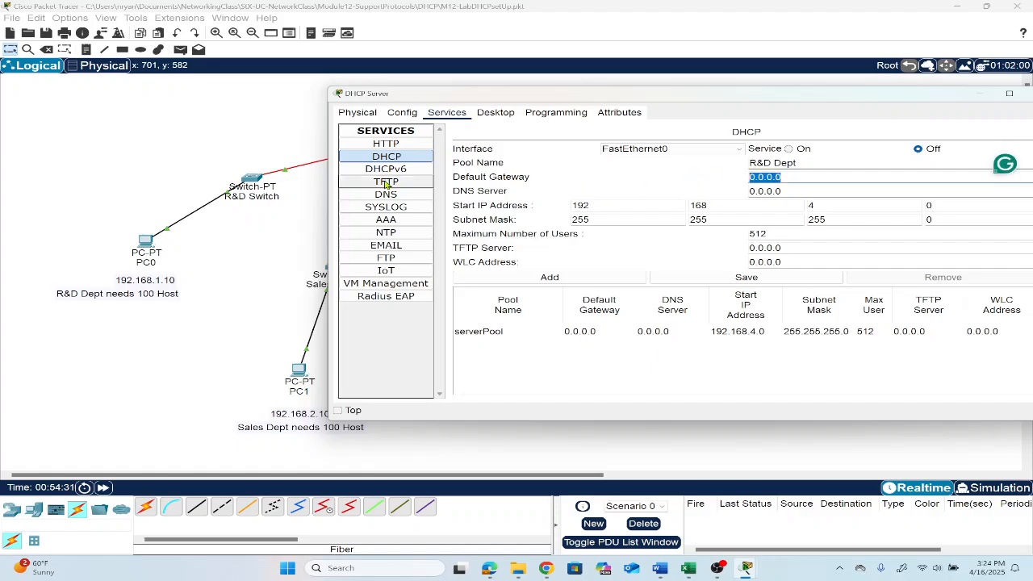
{"action": "type", "text": "192.168.1.1"}
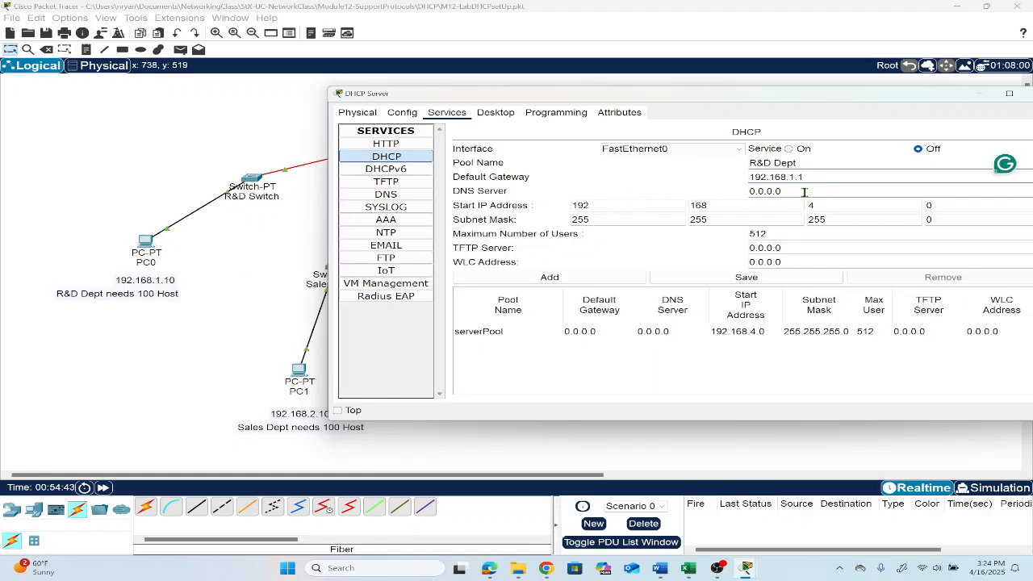
- Set the R&D Dept pool's DNS server to 192.168.4.254, moving the window as needed to consult the topology
{"action": "key", "text": "Tab"}
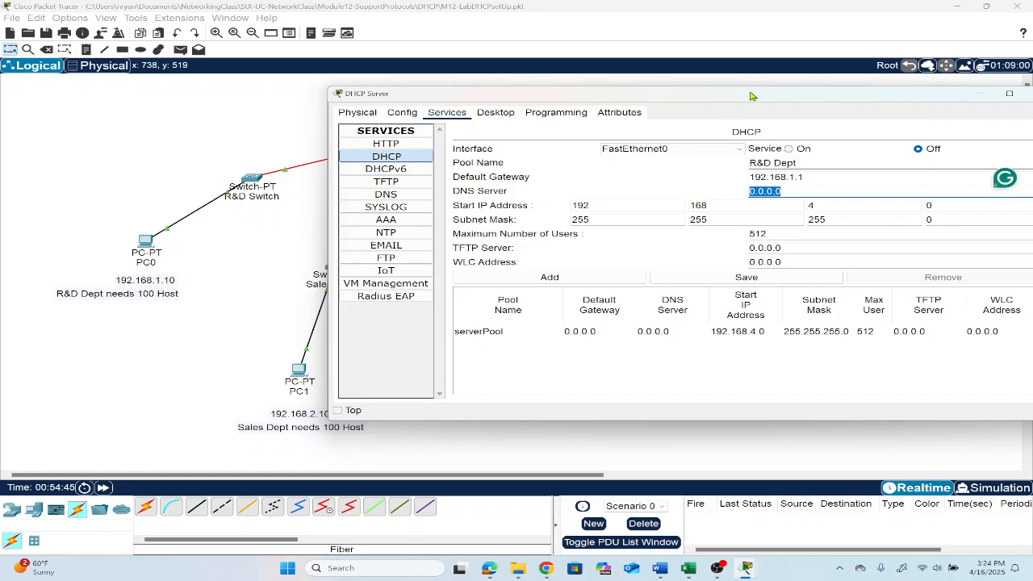
{"action": "left_click_drag", "start_coordinate": [753, 95], "coordinate": [541, 301]}
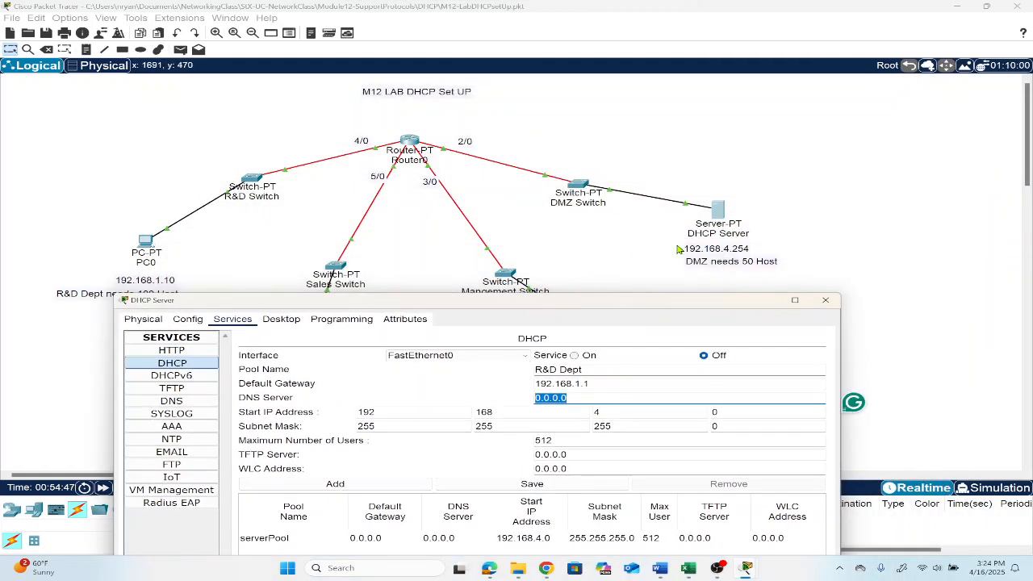
{"action": "left_click_drag", "start_coordinate": [663, 302], "coordinate": [700, 140]}
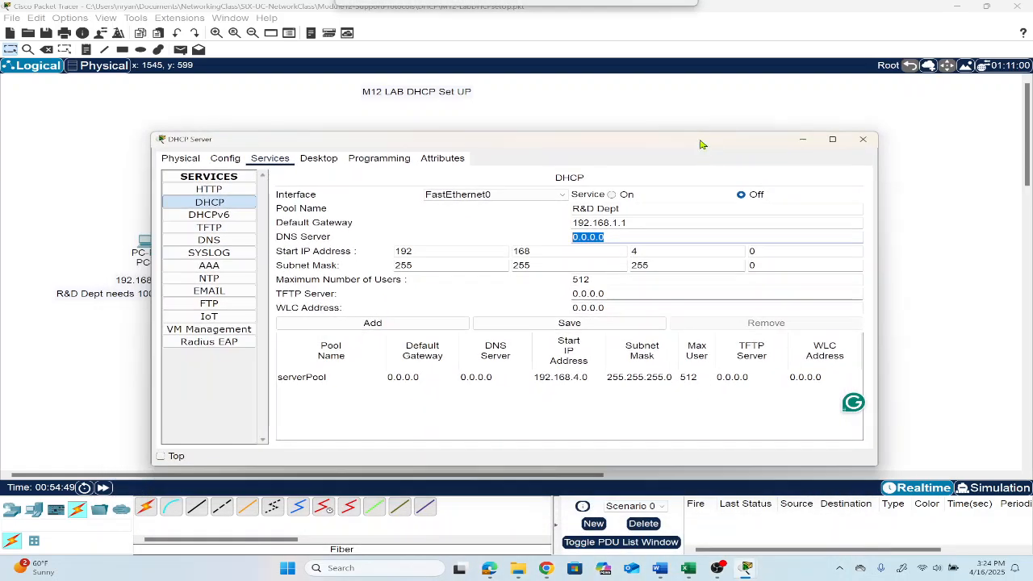
{"action": "type", "text": "192"}
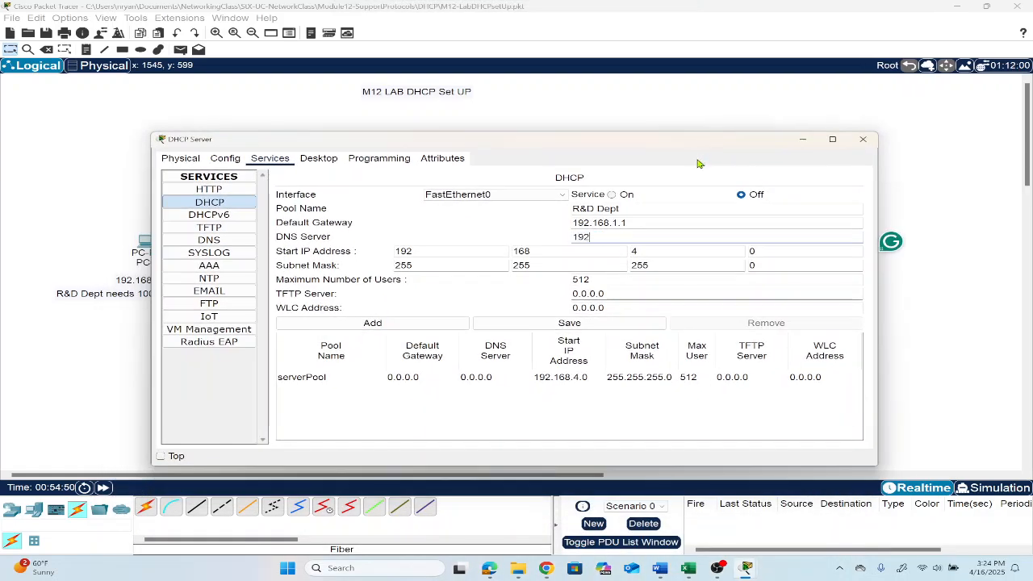
{"action": "type", "text": ".168.4.254"}
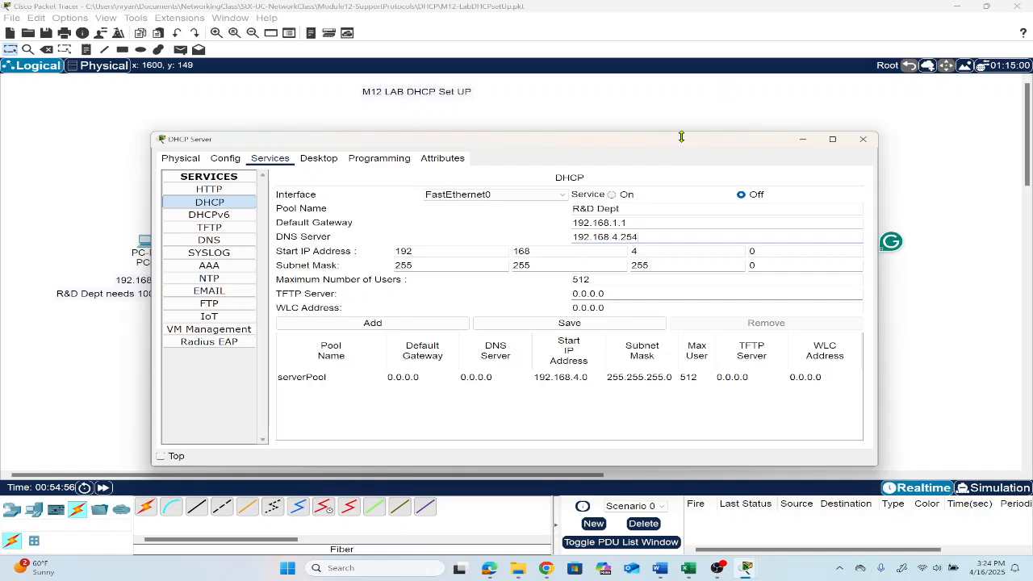
{"action": "left_click", "coordinate": [671, 152]}
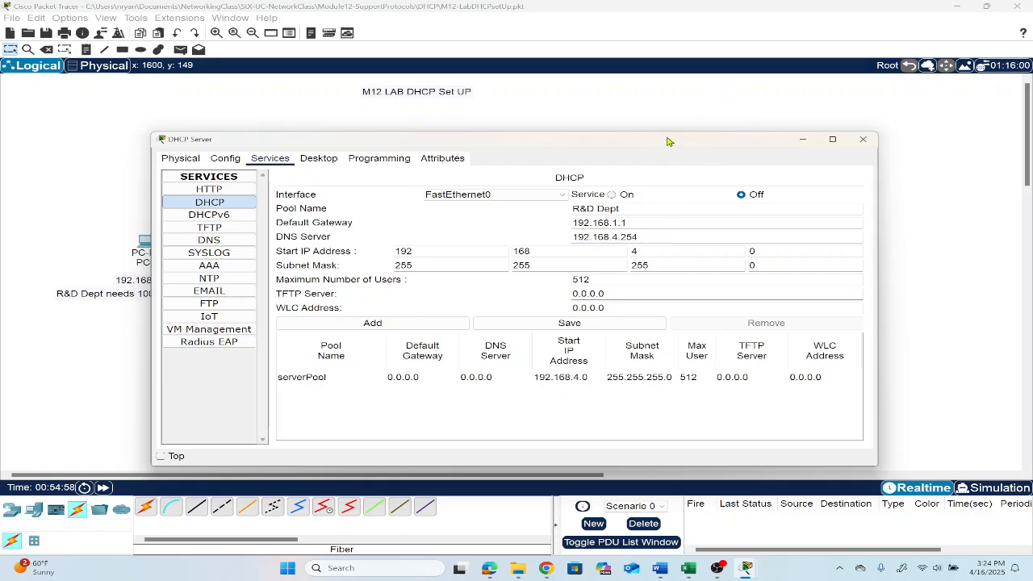
{"action": "left_click_drag", "start_coordinate": [668, 142], "coordinate": [696, 314]}
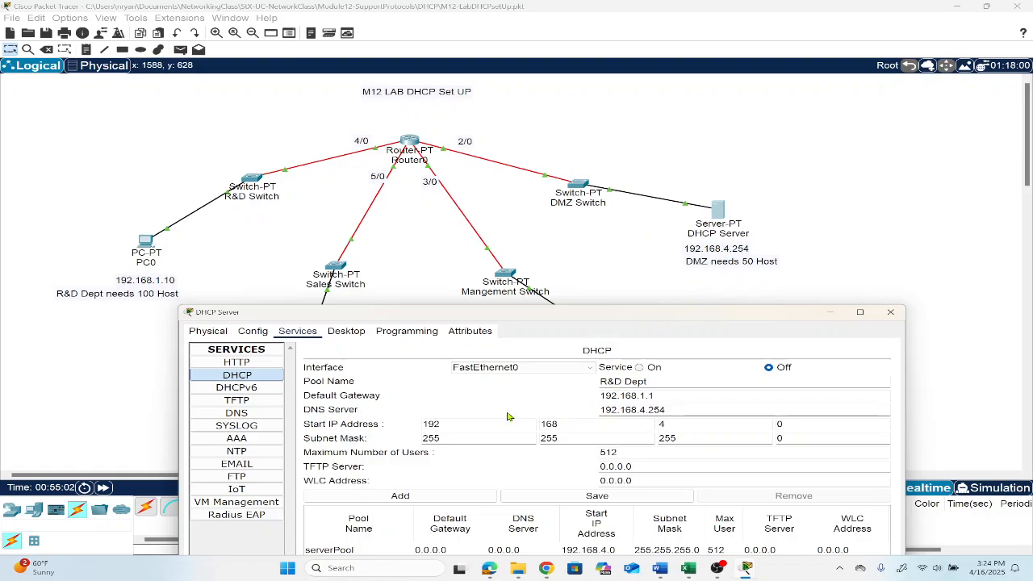
- Set the start IP address's last octet to 5 and the maximum users to 100, and add the R&D Dept pool
{"action": "left_click_drag", "start_coordinate": [532, 315], "coordinate": [535, 96]}
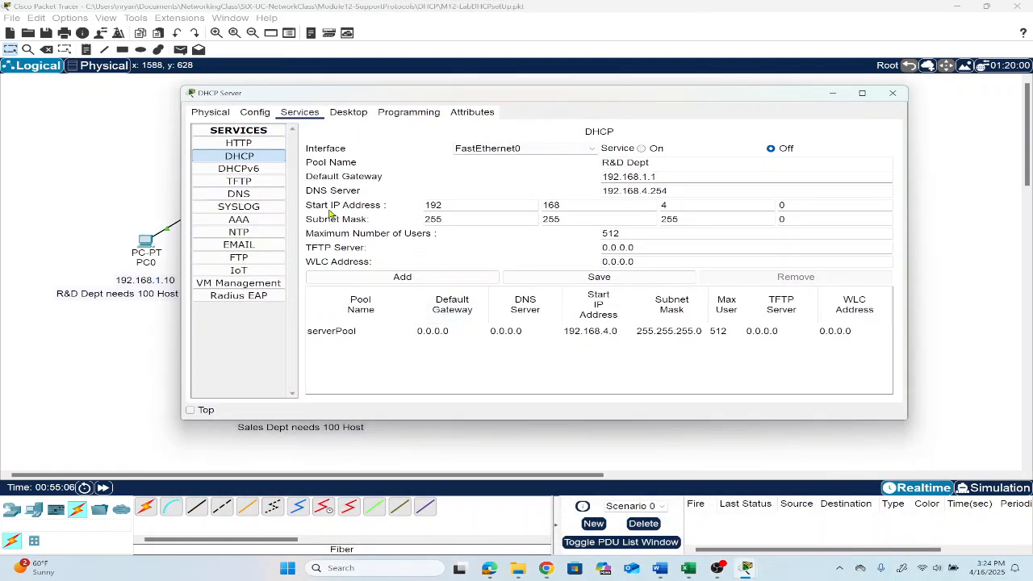
{"action": "double_click", "coordinate": [802, 204]}
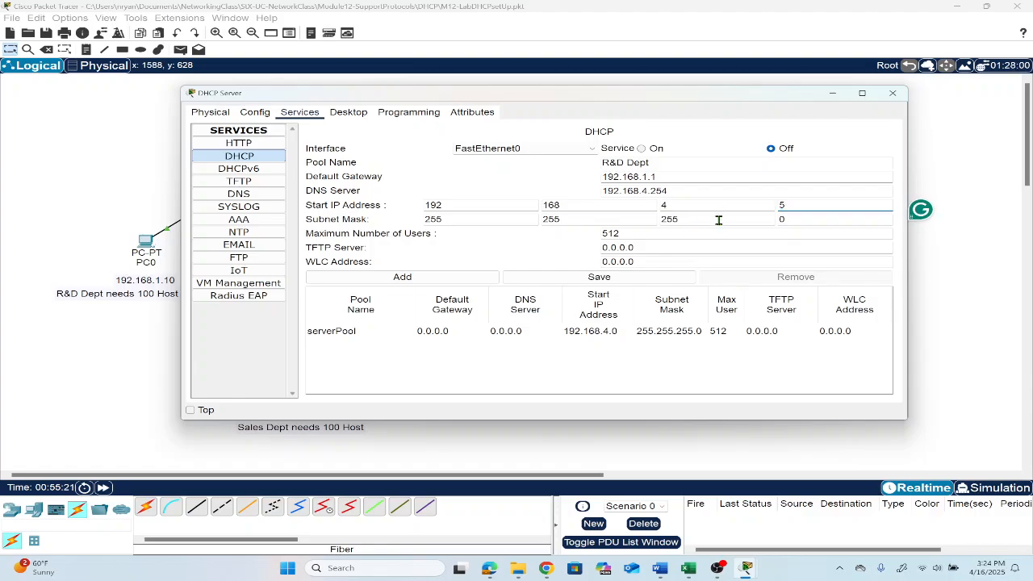
{"action": "left_click_drag", "start_coordinate": [643, 233], "coordinate": [582, 234]}
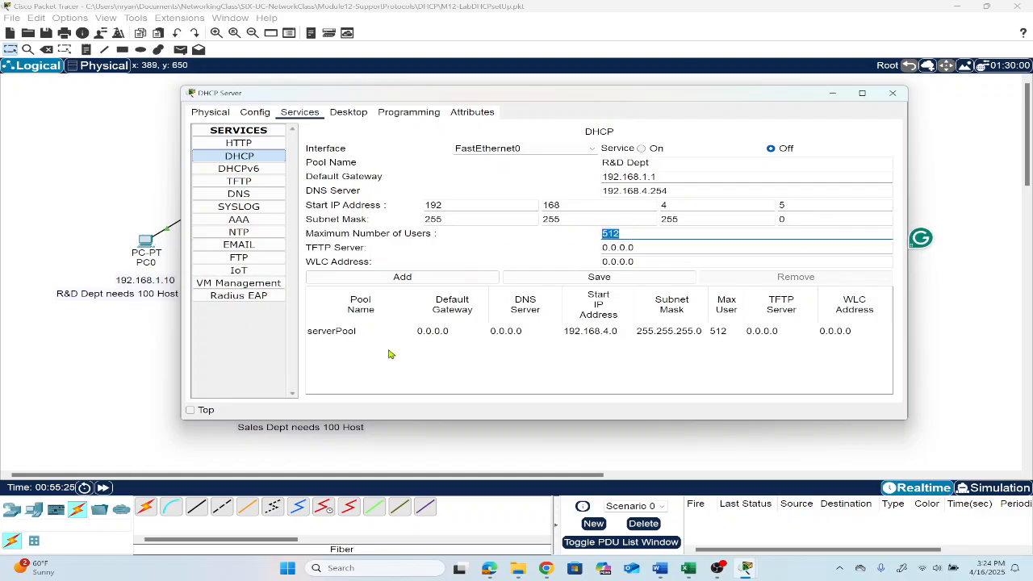
{"action": "type", "text": "100"}
{"action": "left_click", "coordinate": [425, 279]}
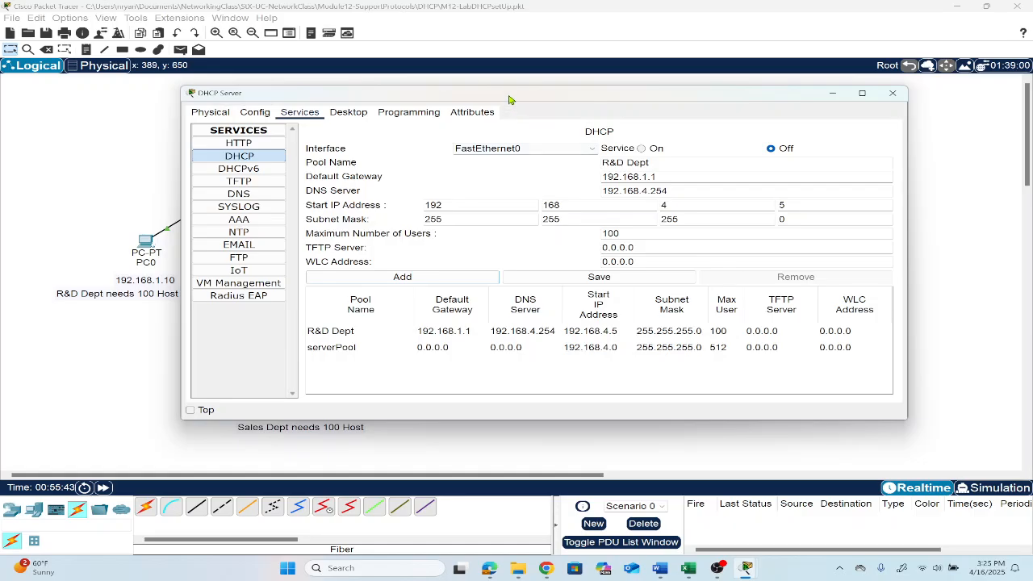
- Enter Sales Dept as the next pool's name and 192.168.2.1 as its default gateway, keeping the PC1 labels in view
{"action": "left_click_drag", "start_coordinate": [509, 96], "coordinate": [711, 101]}
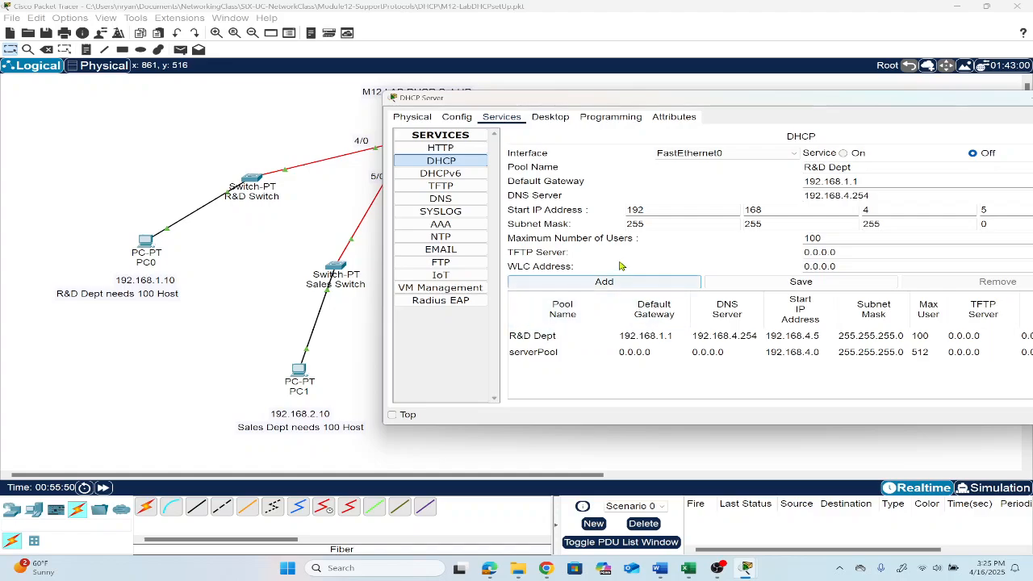
{"action": "left_click_drag", "start_coordinate": [860, 168], "coordinate": [775, 167]}
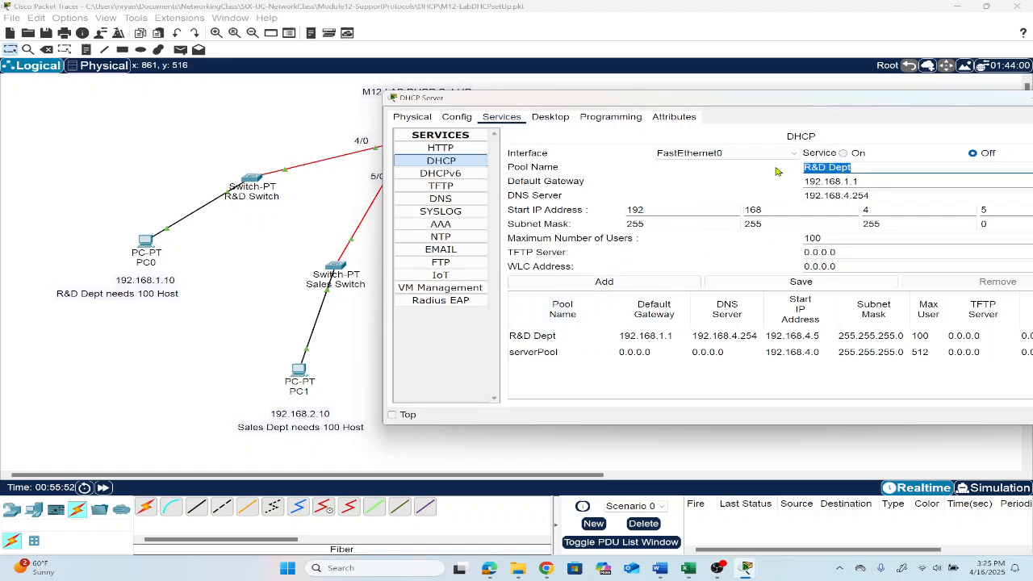
{"action": "type", "text": "D"}
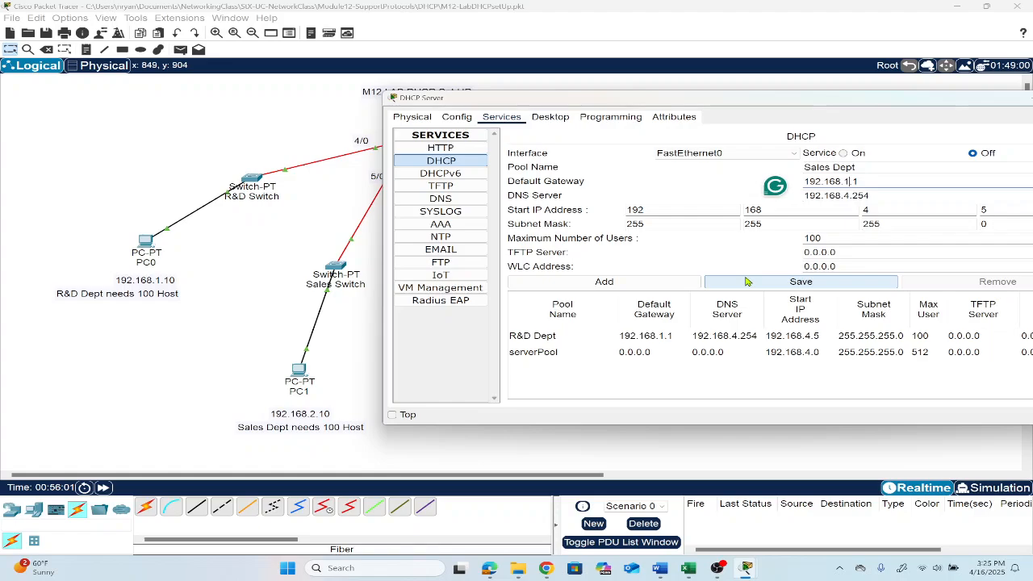
{"action": "key", "text": "BackSpace"}
{"action": "type", "text": "2"}
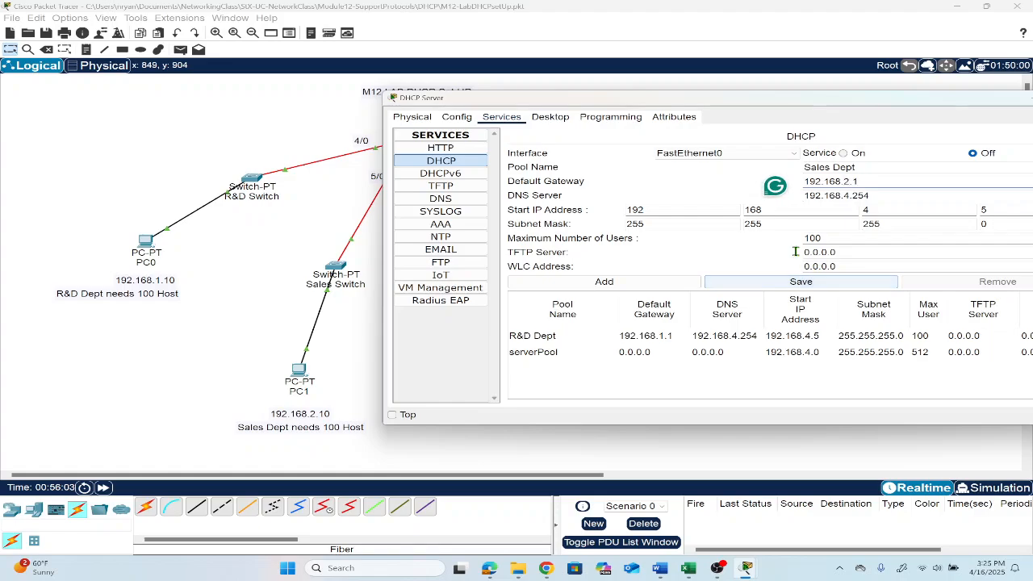
- Set the Sales Dept pool's start IP address to 192.168.2.5 and add the pool to the table
{"action": "left_click", "coordinate": [879, 209]}
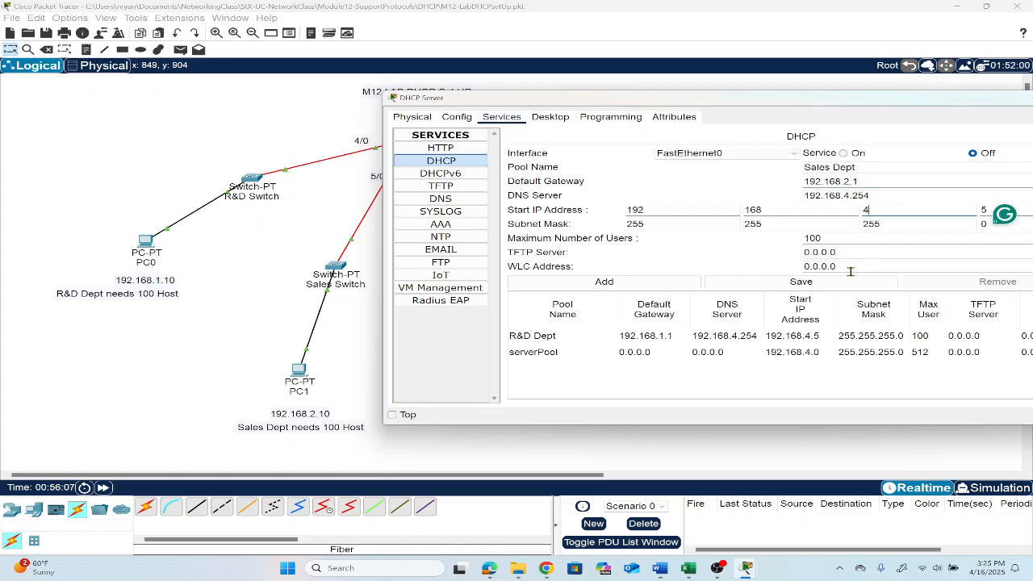
{"action": "key", "text": "BackSpace"}
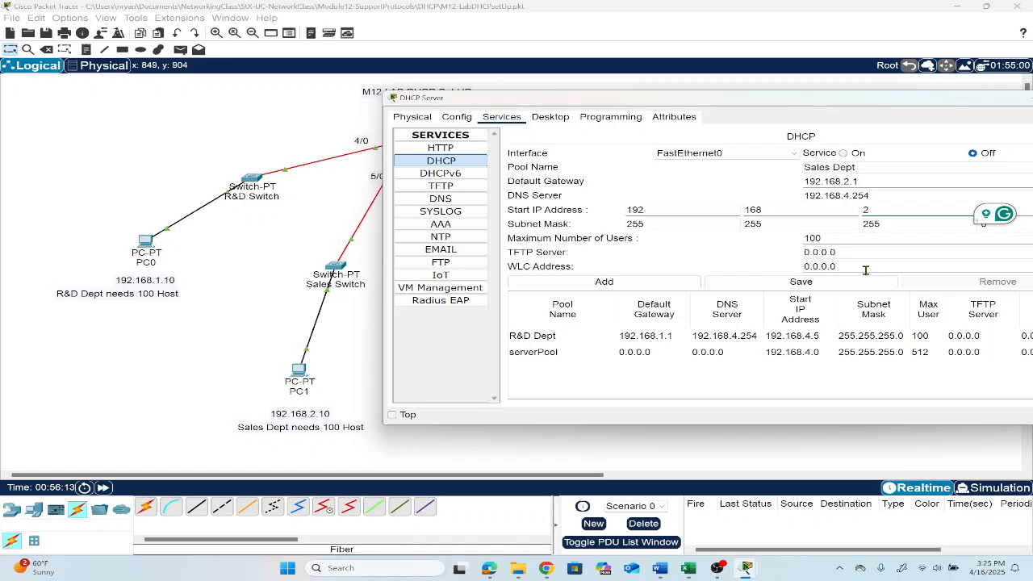
{"action": "left_click", "coordinate": [1025, 208]}
{"action": "type", "text": "5"}
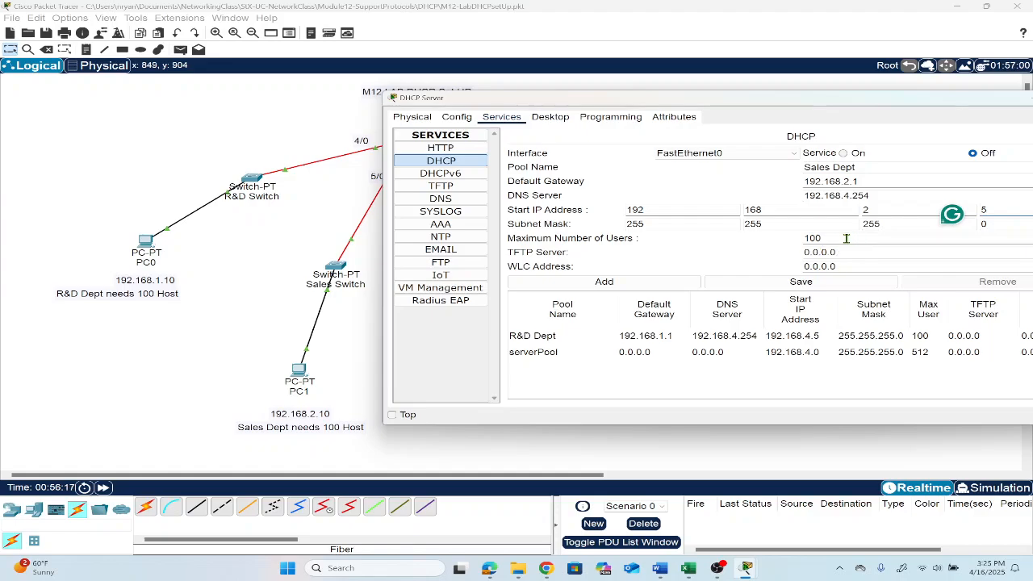
{"action": "left_click", "coordinate": [634, 286]}
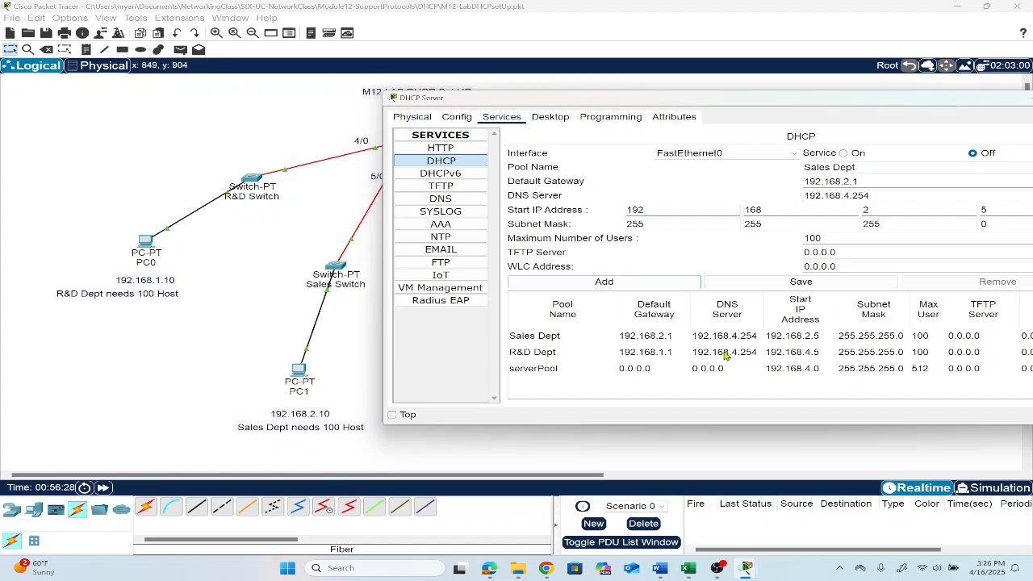
- Correct the R&D Dept pool's start IP address to 192.168.1.5 and save the pool
{"action": "left_click", "coordinate": [520, 354]}
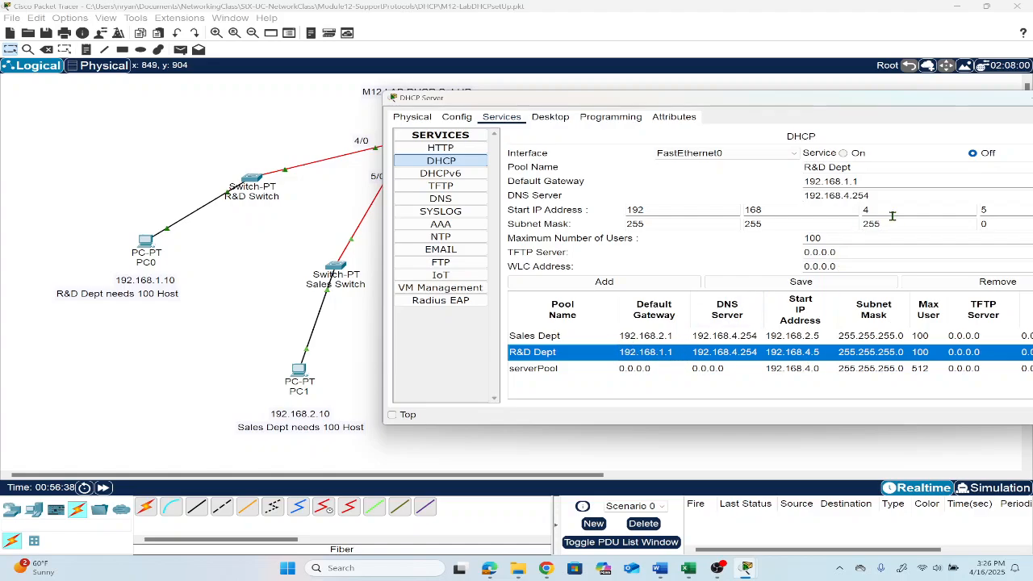
{"action": "left_click_drag", "start_coordinate": [893, 211], "coordinate": [832, 210]}
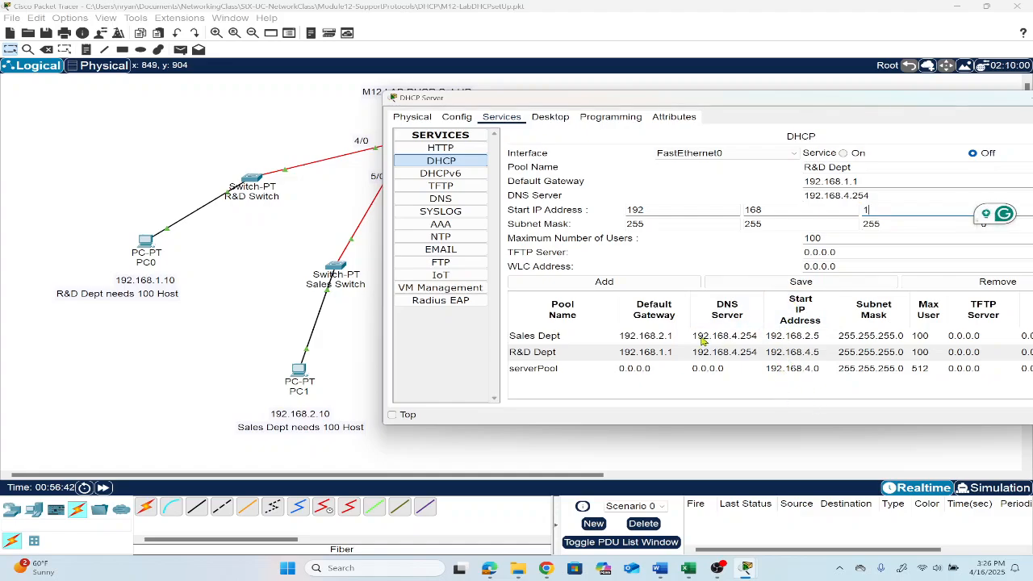
{"action": "left_click", "coordinate": [803, 284]}
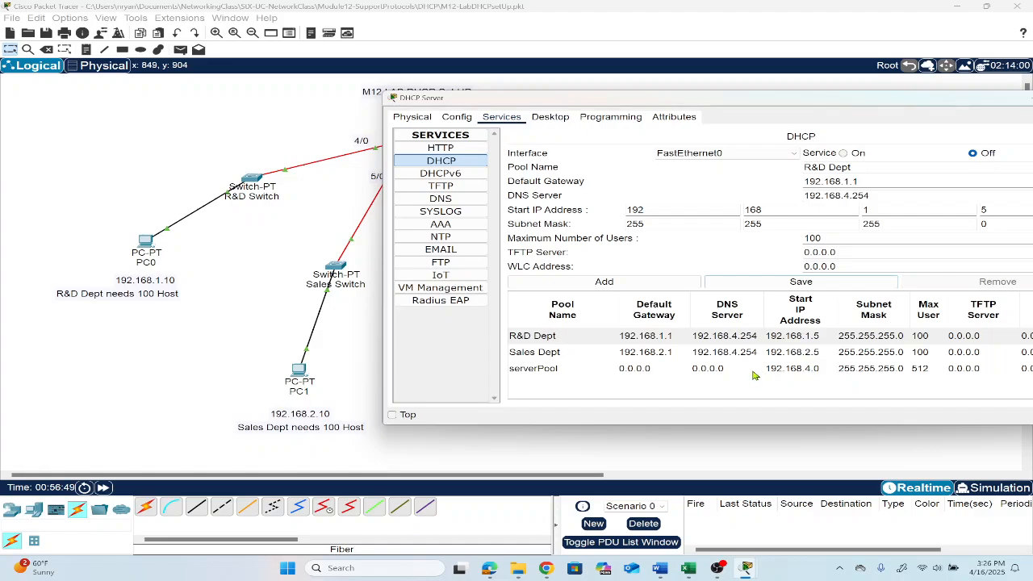
- Enter Mangt Dept as the next pool's name and 192.168.3.1 as its default gateway, keeping the PC2 labels in view
{"action": "left_click_drag", "start_coordinate": [677, 99], "coordinate": [373, 41]}
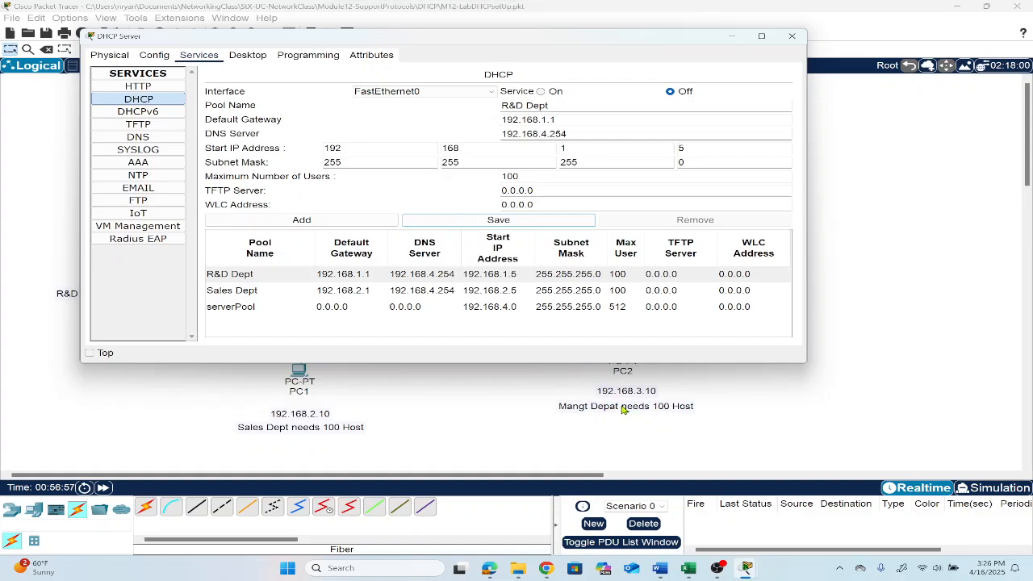
{"action": "left_click_drag", "start_coordinate": [554, 106], "coordinate": [466, 113]}
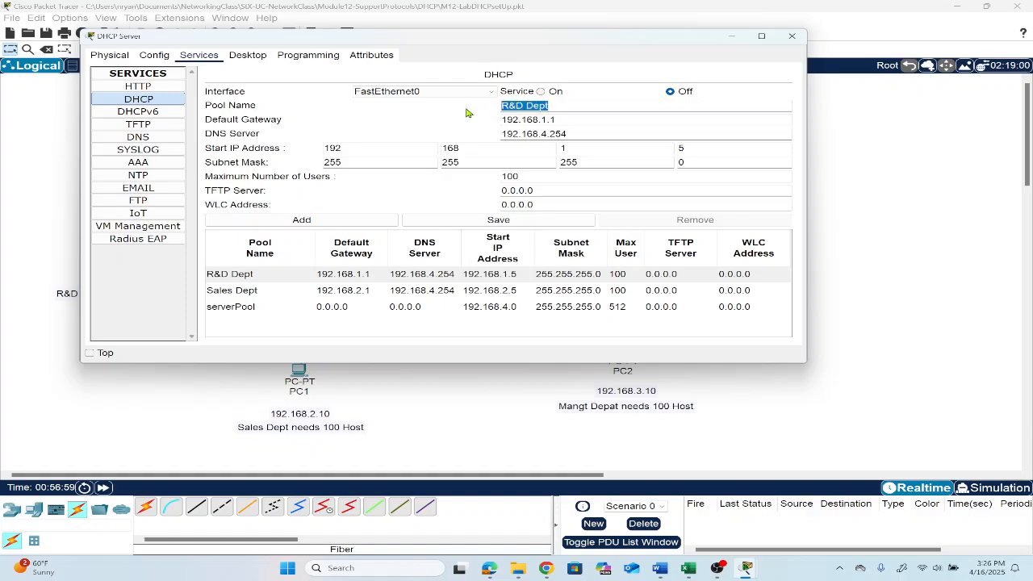
{"action": "type", "text": "Man"}
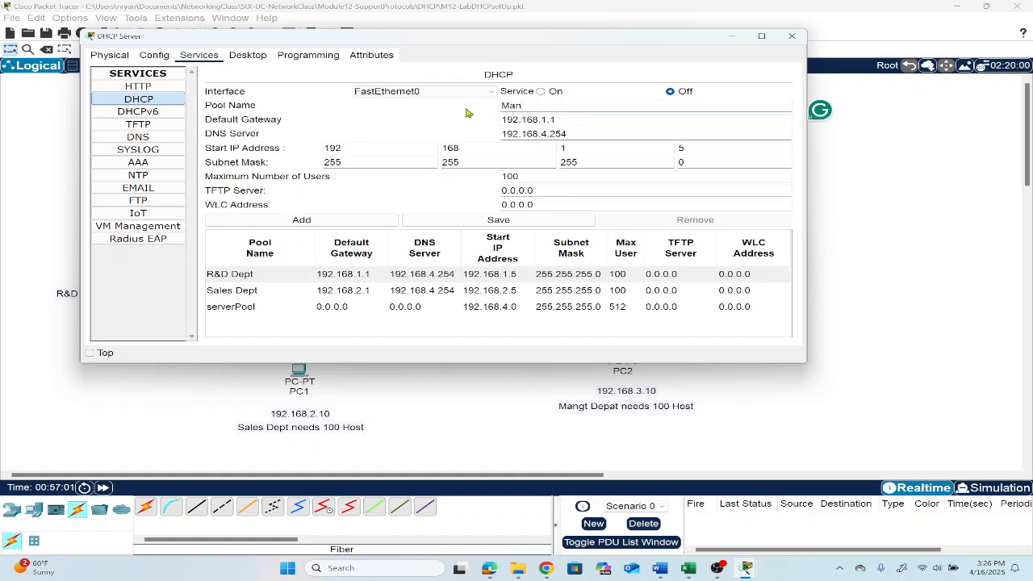
{"action": "type", "text": "gt Dept"}
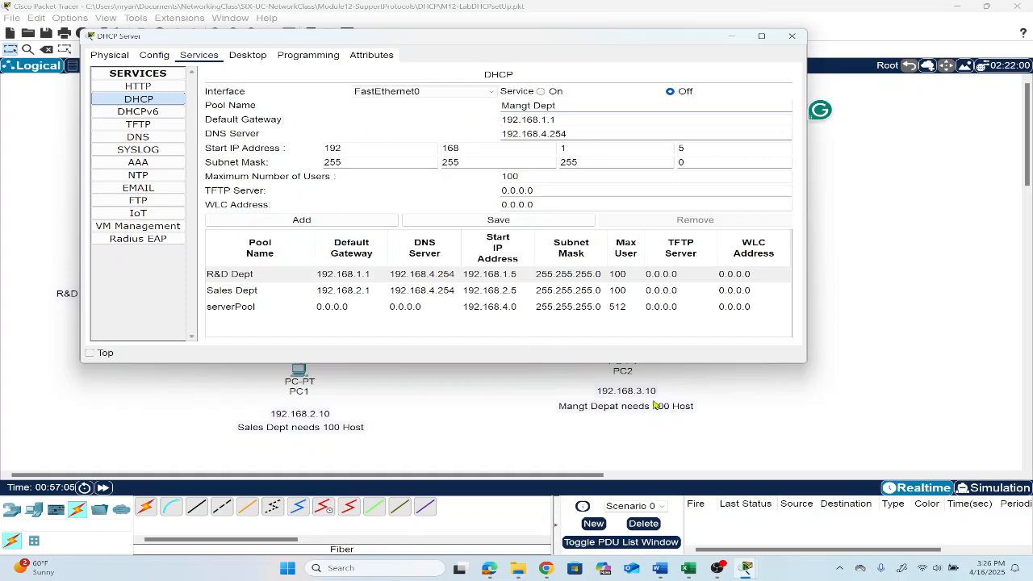
{"action": "left_click", "coordinate": [562, 122]}
{"action": "key", "text": "BackSpace"}
{"action": "type", "text": "3"}
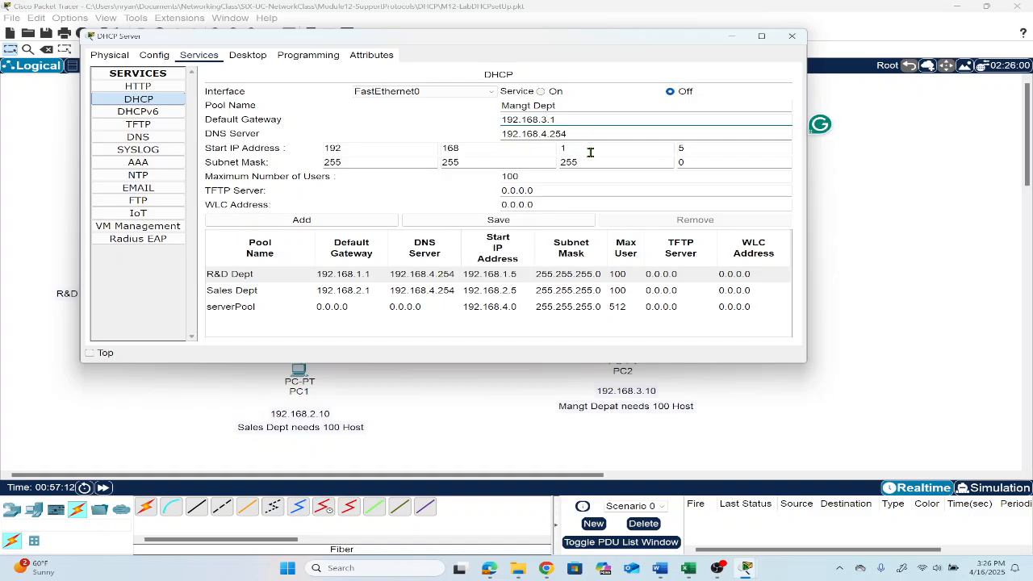
- Set the Mangt Dept pool's start IP address to 192.168.3.5 and add the pool to the table
{"action": "left_click", "coordinate": [590, 151]}
{"action": "key", "text": "BackSpace"}
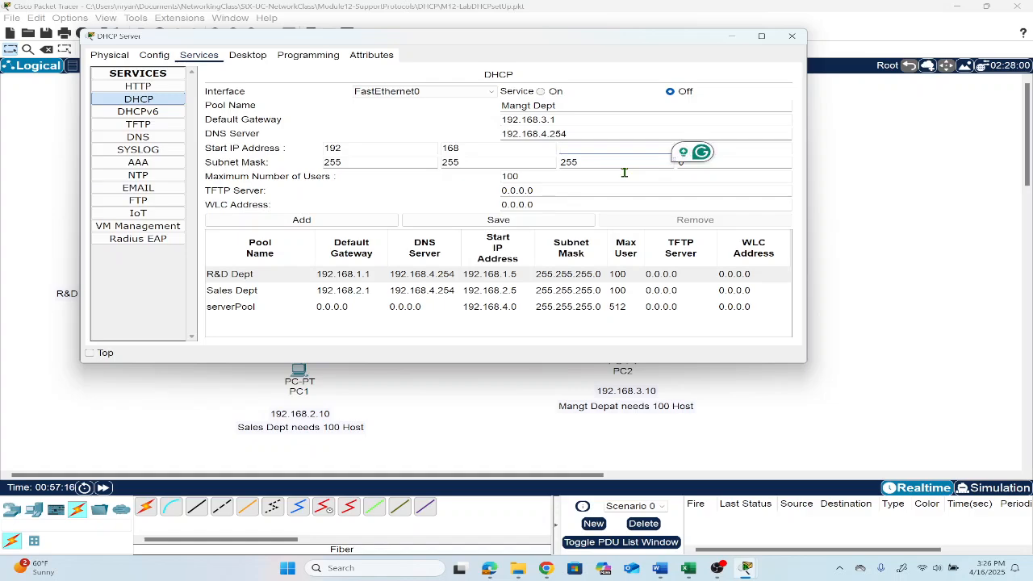
{"action": "left_click", "coordinate": [627, 190]}
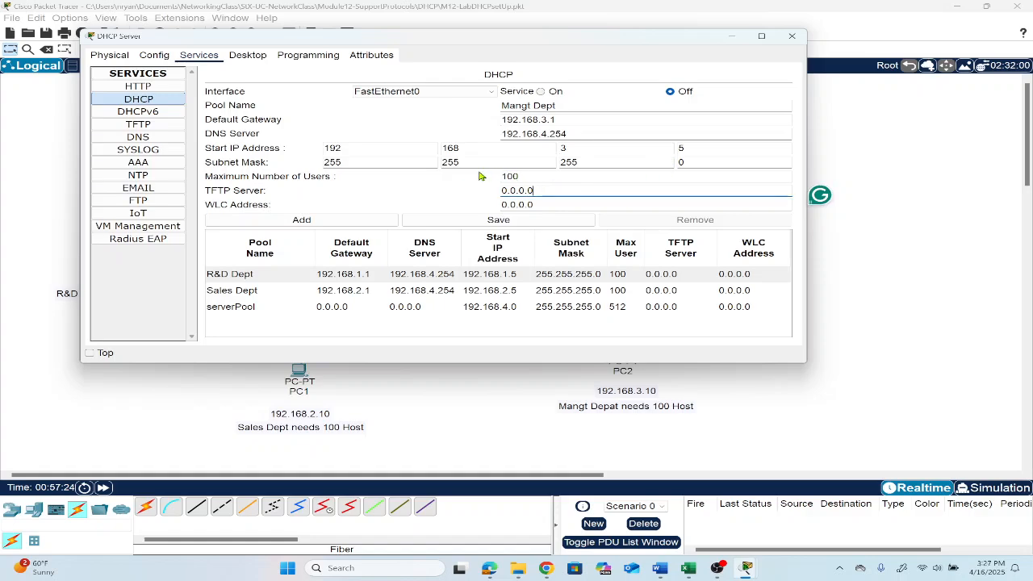
{"action": "left_click", "coordinate": [343, 219]}
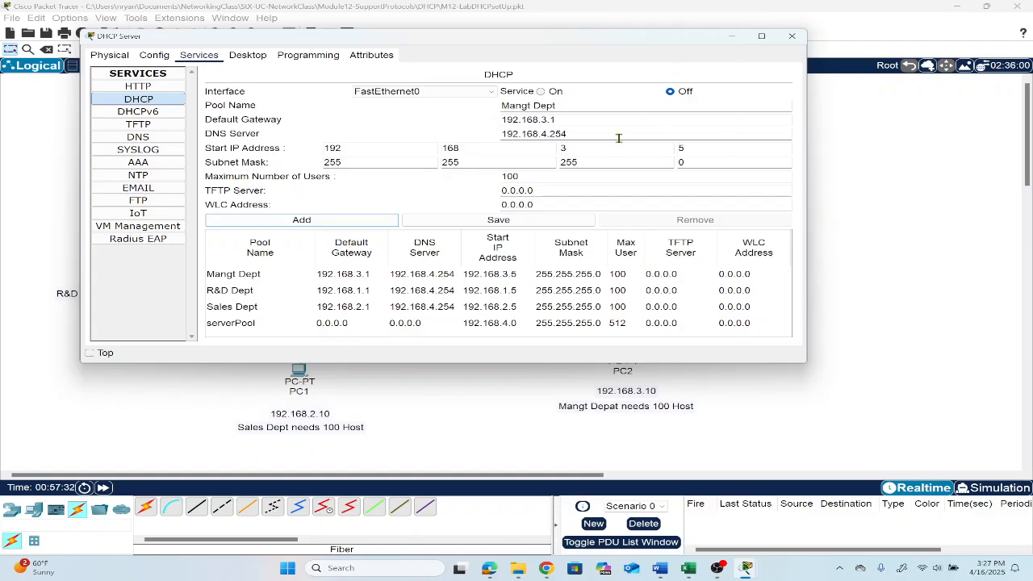
- Enter DMZ as the next pool's name and 192.168.4.1 as its default gateway, keeping the DHCP Server labels in view
{"action": "left_click_drag", "start_coordinate": [592, 39], "coordinate": [459, 113]}
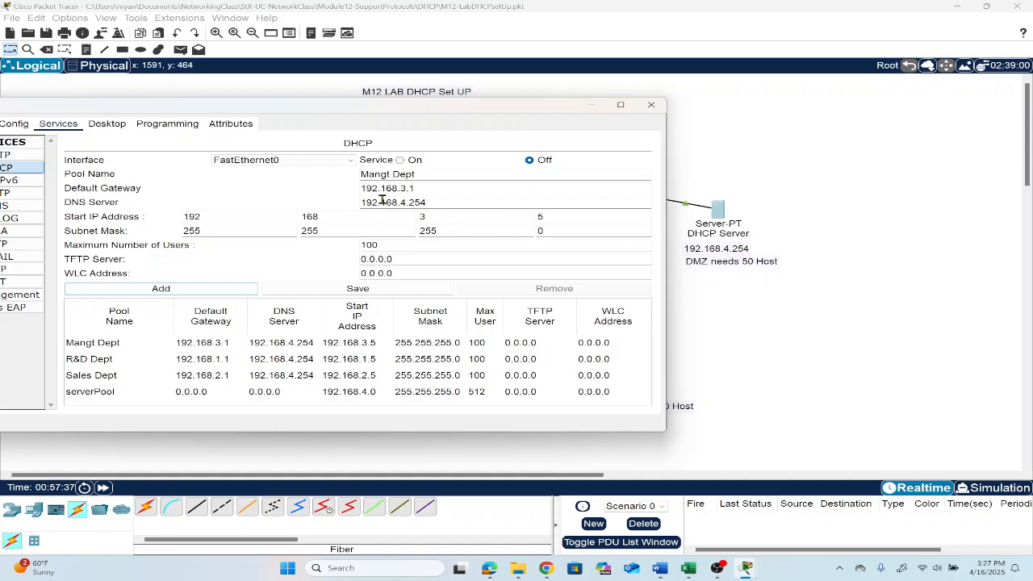
{"action": "left_click_drag", "start_coordinate": [442, 175], "coordinate": [345, 179]}
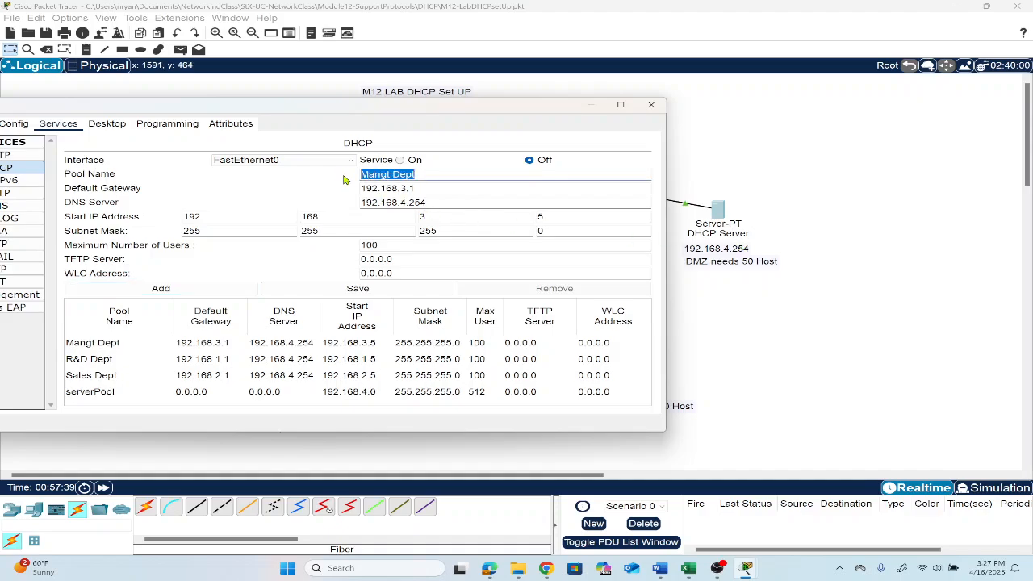
{"action": "type", "text": "DMZ"}
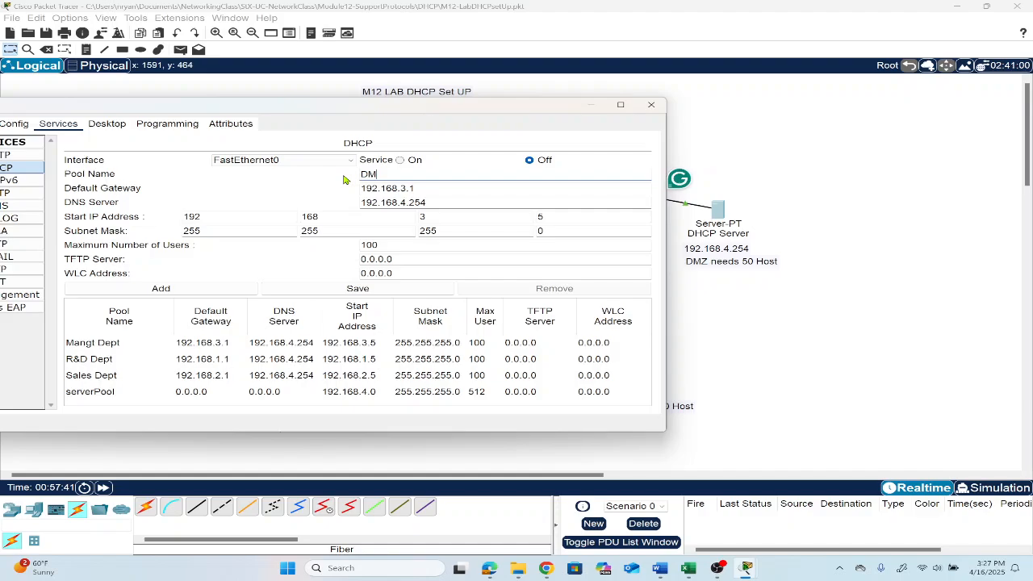
{"action": "left_click", "coordinate": [404, 188]}
{"action": "type", "text": "4"}
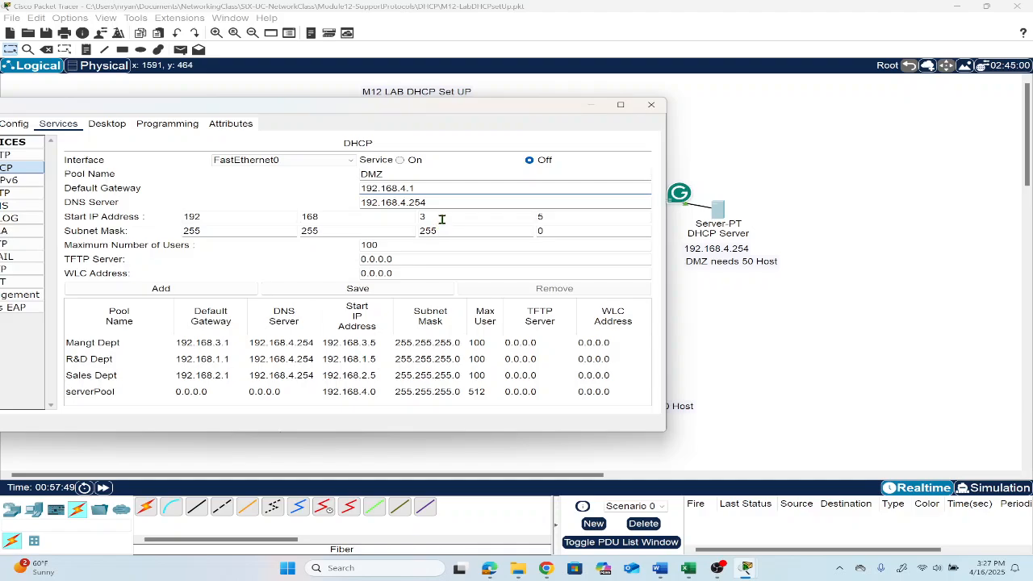
- Add the DMZ pool with the start IP address 192.168.4.5 and close the DHCP Server window
{"action": "left_click", "coordinate": [441, 218]}
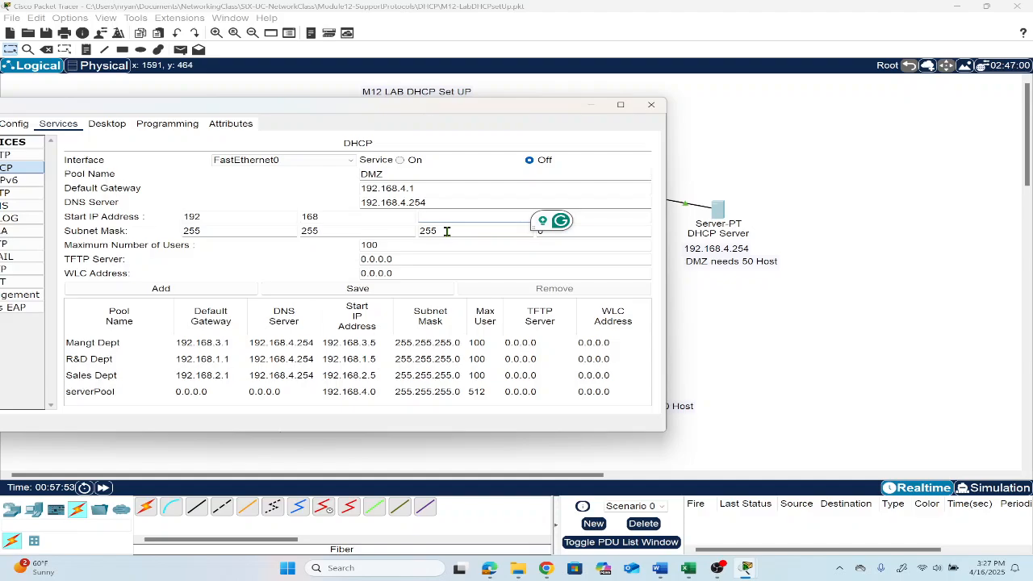
{"action": "left_click", "coordinate": [434, 248]}
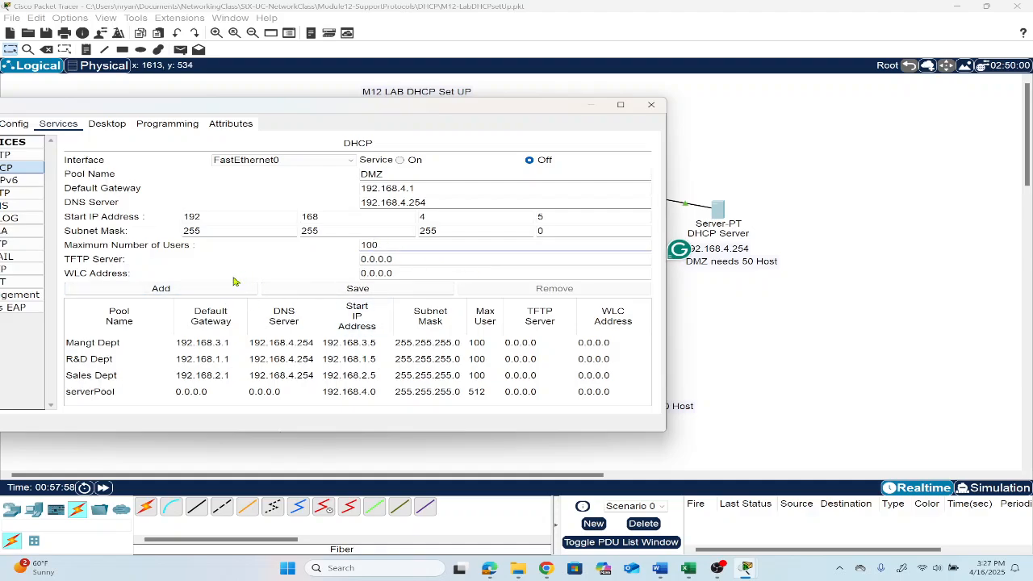
{"action": "left_click", "coordinate": [225, 290]}
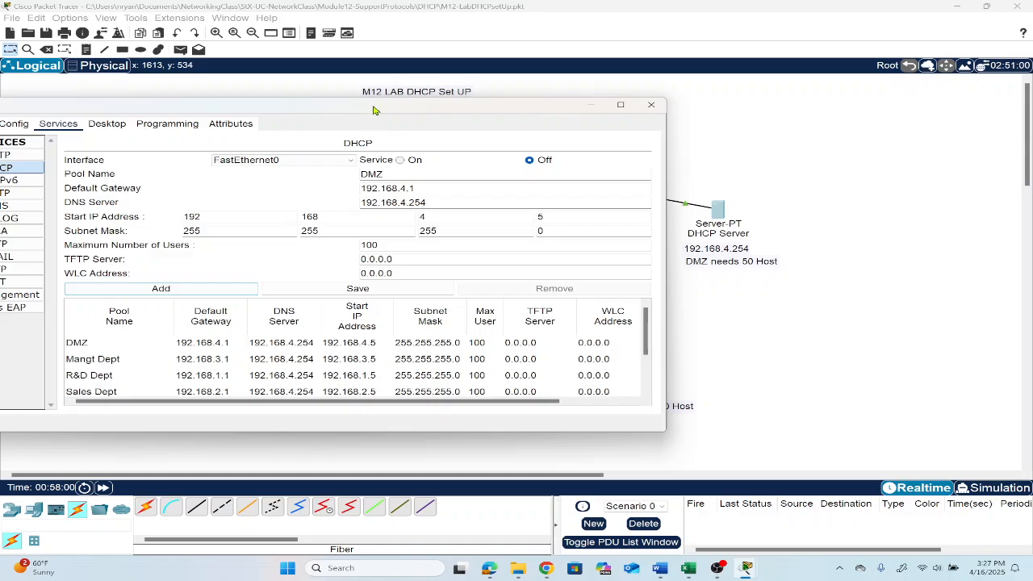
{"action": "left_click_drag", "start_coordinate": [373, 110], "coordinate": [605, 12]}
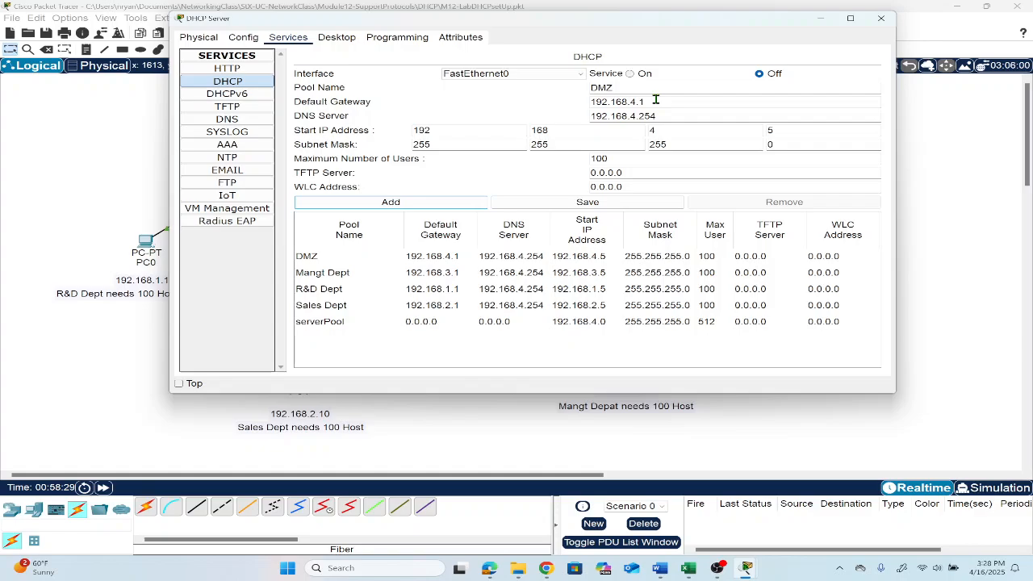
{"action": "left_click", "coordinate": [880, 18]}
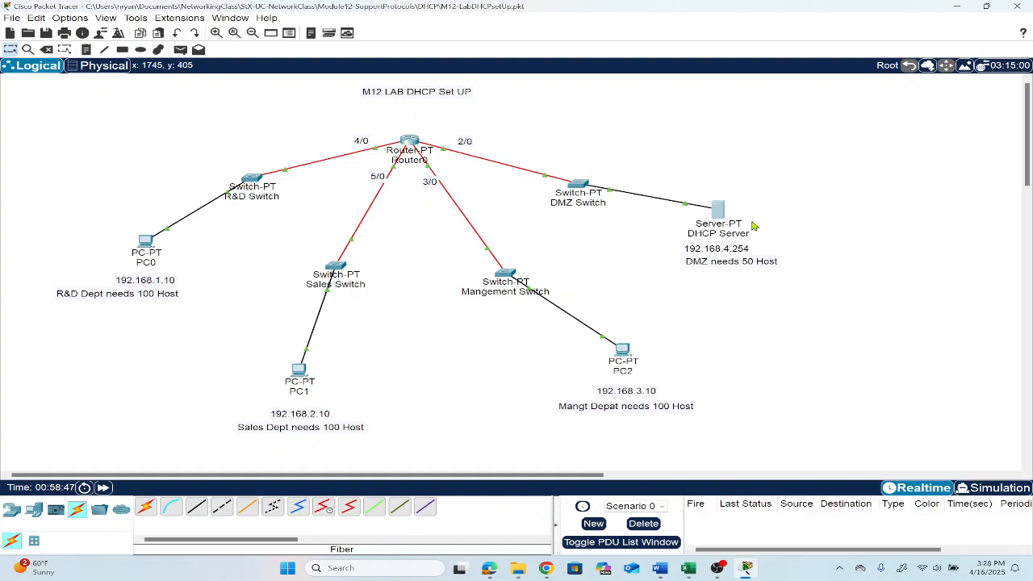
{"action": "left_click", "coordinate": [719, 569]}
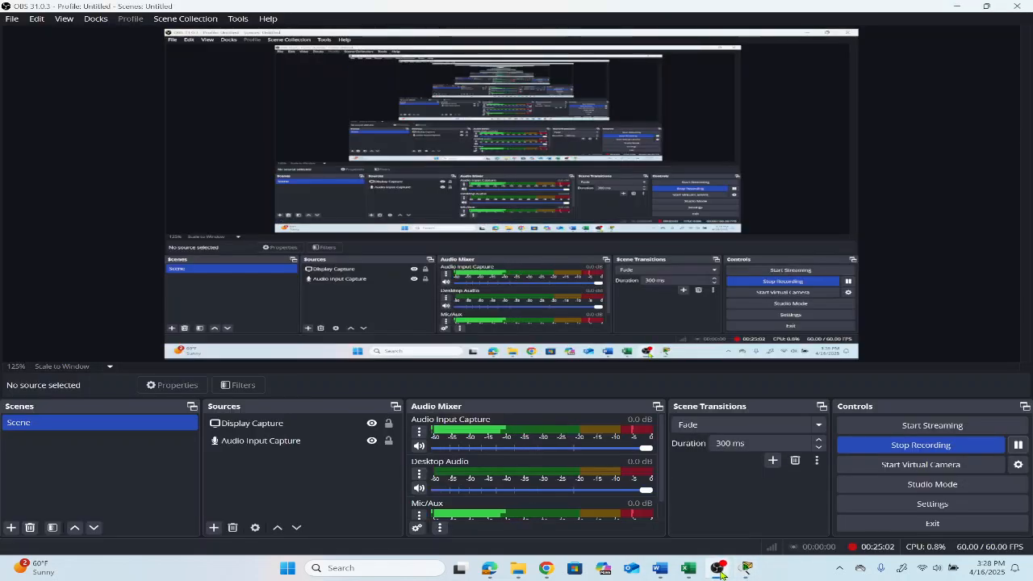